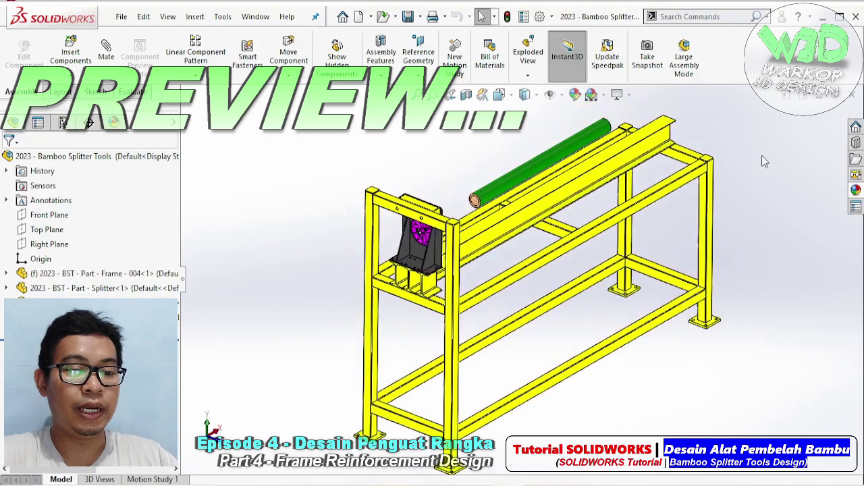
# Step: Examine the finished frame's raised end posts and the triple I-beam support beneath the splitter housing
pyautogui.scroll(-5, 462, 266)
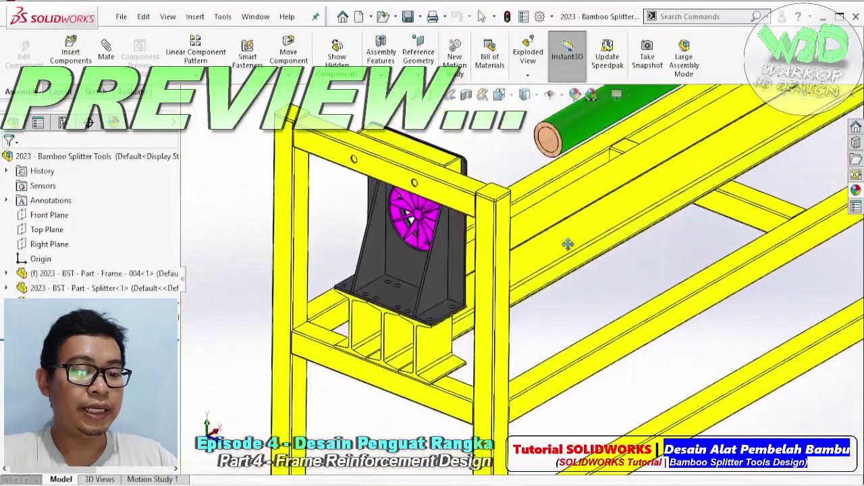
pyautogui.scroll(3, 562, 262)
pyautogui.moveTo(575, 247); pyautogui.dragTo(542, 201, button='middle')
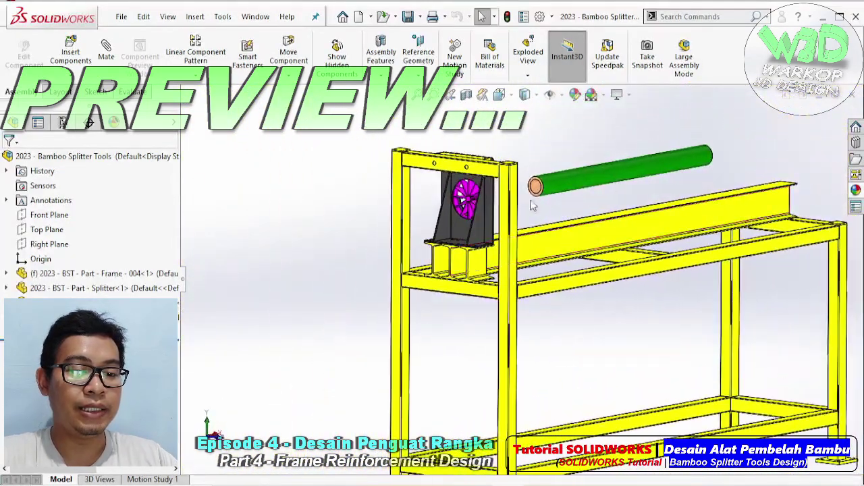
pyautogui.scroll(-4, 458, 156)
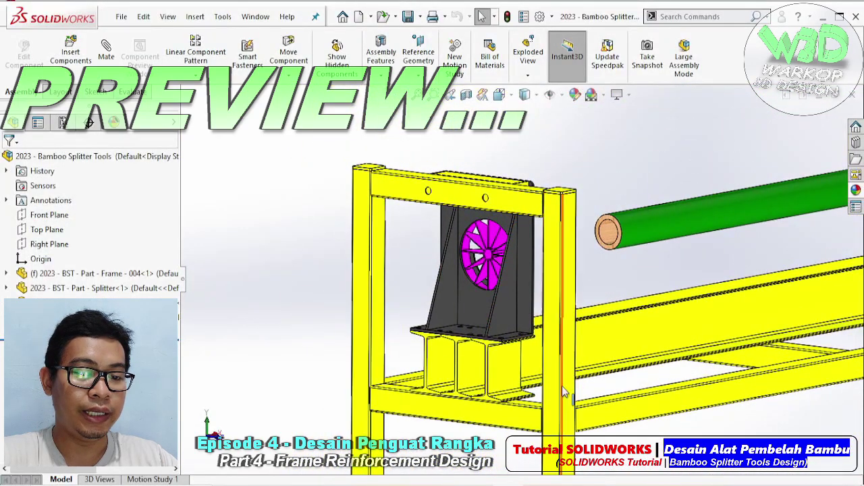
pyautogui.scroll(-3, 467, 361)
pyautogui.moveTo(467, 361); pyautogui.dragTo(384, 334, button='middle')
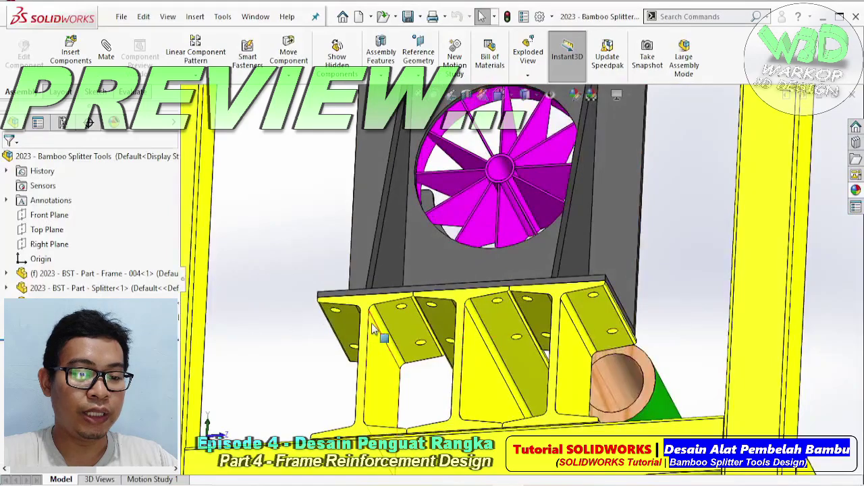
pyautogui.click(405, 325)
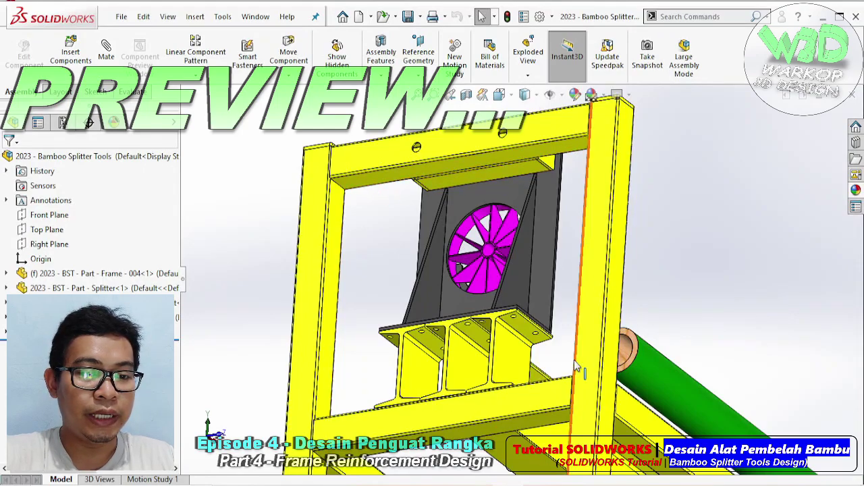
# Step: Inspect the splitter wheel, both sides of its housing, and the bolt-hole pattern on the housing's base plate
pyautogui.moveTo(567, 218); pyautogui.dragTo(463, 262, button='middle')
pyautogui.scroll(-1, 589, 201)
pyautogui.click(571, 179)
pyautogui.moveTo(571, 179); pyautogui.dragTo(562, 203, button='middle')
pyautogui.scroll(-1, 564, 255)
pyautogui.scroll(-1, 565, 255)
pyautogui.click(569, 231)
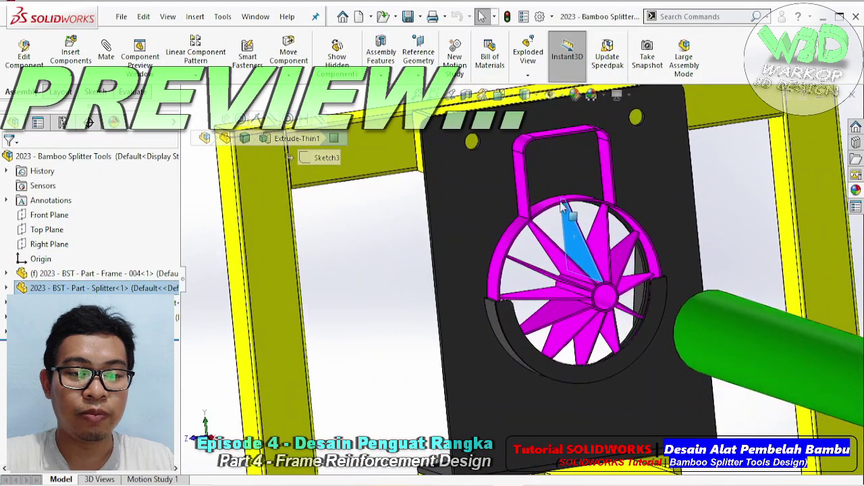
pyautogui.moveTo(577, 260); pyautogui.dragTo(587, 386, button='middle')
pyautogui.scroll(-3, 396, 400)
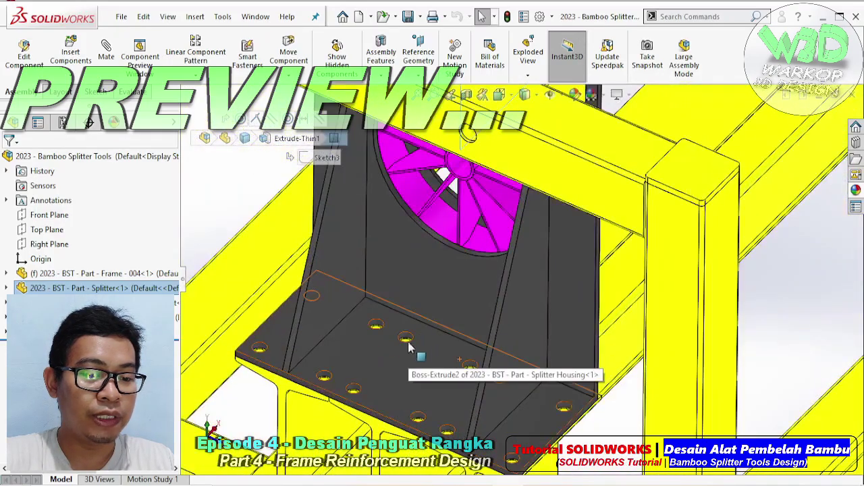
pyautogui.scroll(5, 447, 353)
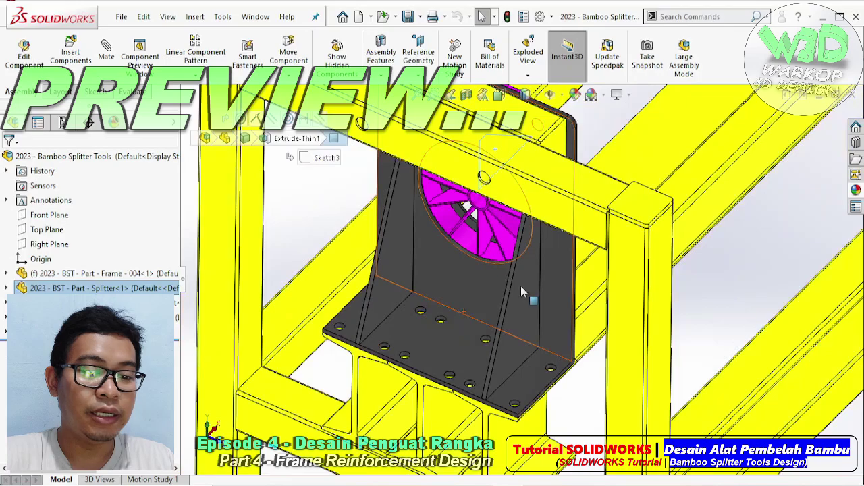
pyautogui.keyDown('ctrl'); pyautogui.moveTo(493, 236); pyautogui.dragTo(561, 192, button='middle'); pyautogui.keyUp('ctrl')
pyautogui.click(655, 199)
pyautogui.keyDown('ctrl'); pyautogui.moveTo(711, 230); pyautogui.dragTo(672, 240, button='middle'); pyautogui.keyUp('ctrl')
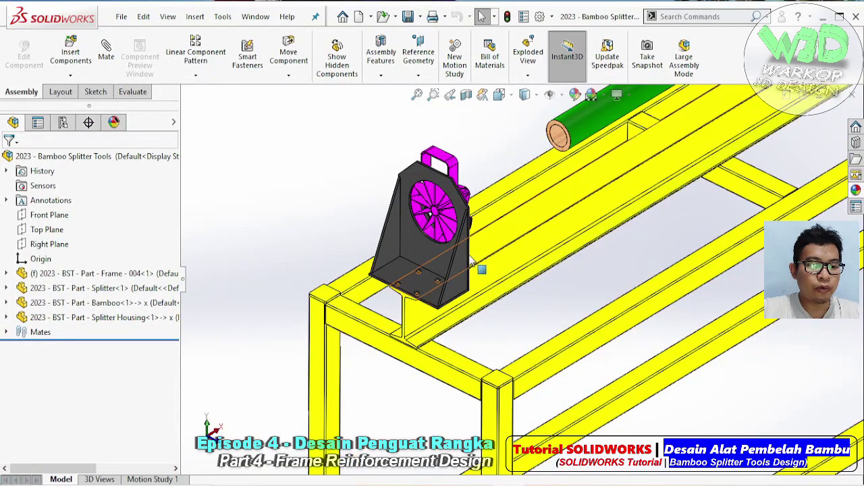
# Step: Open the frame part for in-context editing from the upper end crossbar below the splitter housing
pyautogui.scroll(-3, 449, 251)
pyautogui.moveTo(444, 237); pyautogui.dragTo(492, 196, button='middle')
pyautogui.moveTo(446, 250); pyautogui.dragTo(511, 245, button='middle')
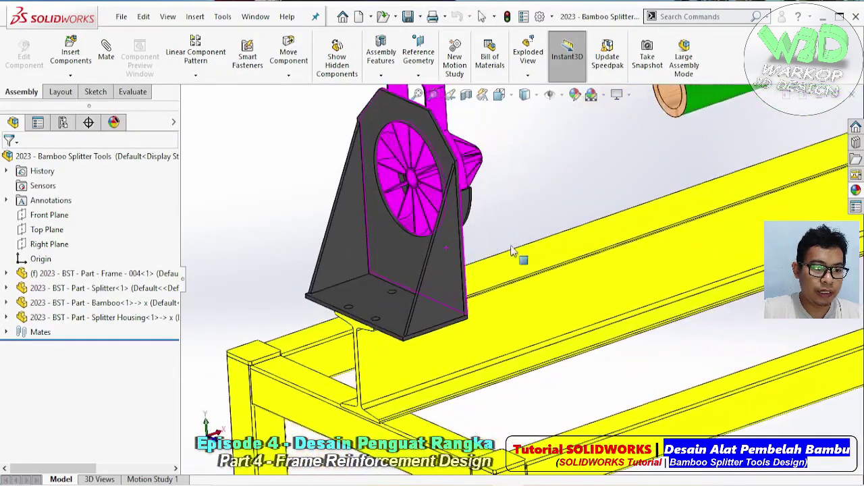
pyautogui.scroll(2, 494, 284)
pyautogui.moveTo(493, 284); pyautogui.dragTo(504, 358, button='middle')
pyautogui.scroll(2, 505, 361)
pyautogui.scroll(-3, 504, 363)
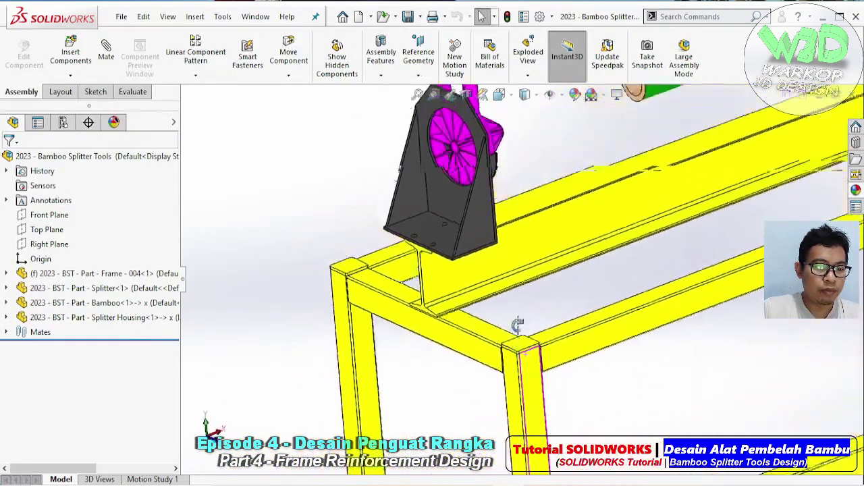
pyautogui.click(512, 330)
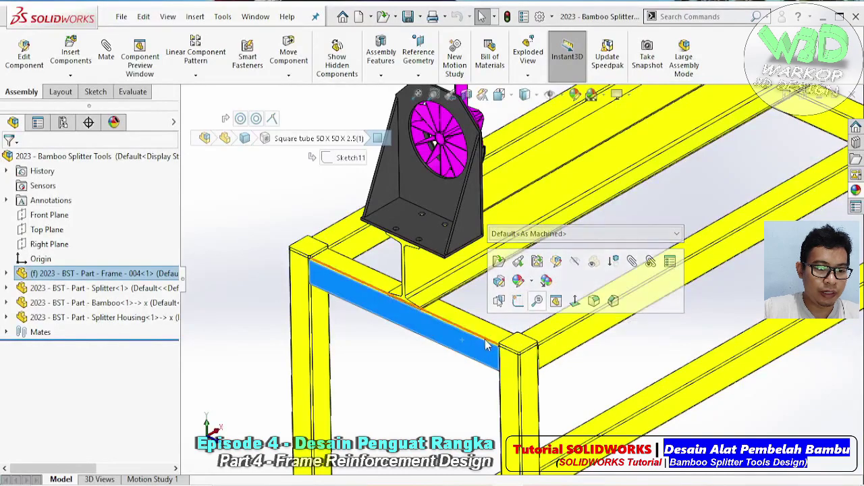
pyautogui.click(558, 275)
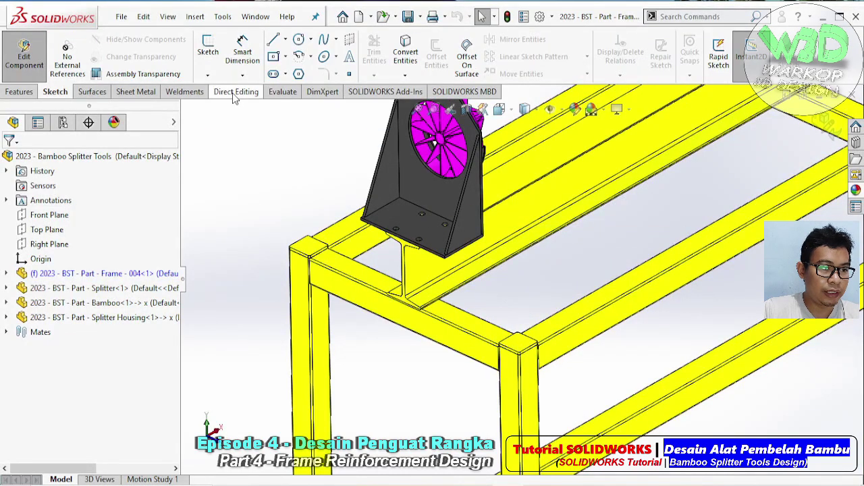
# Step: Hide the Direct Editing command set and show it again
pyautogui.click(235, 95)
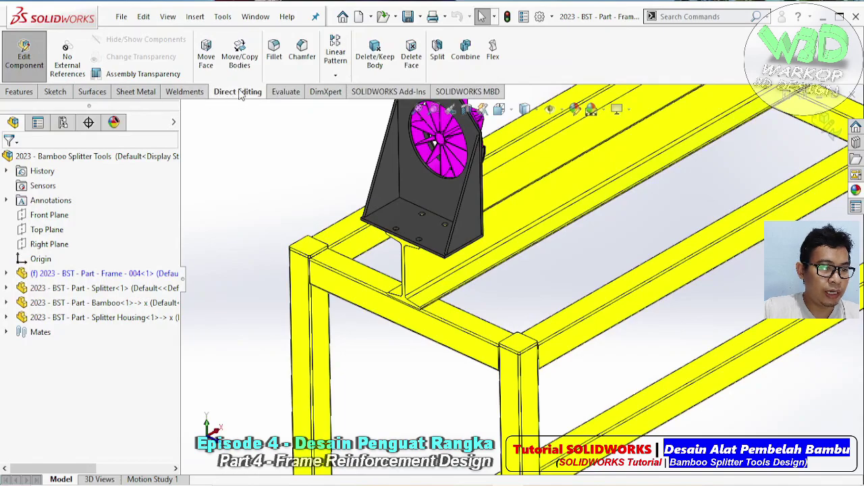
pyautogui.rightClick(309, 100)
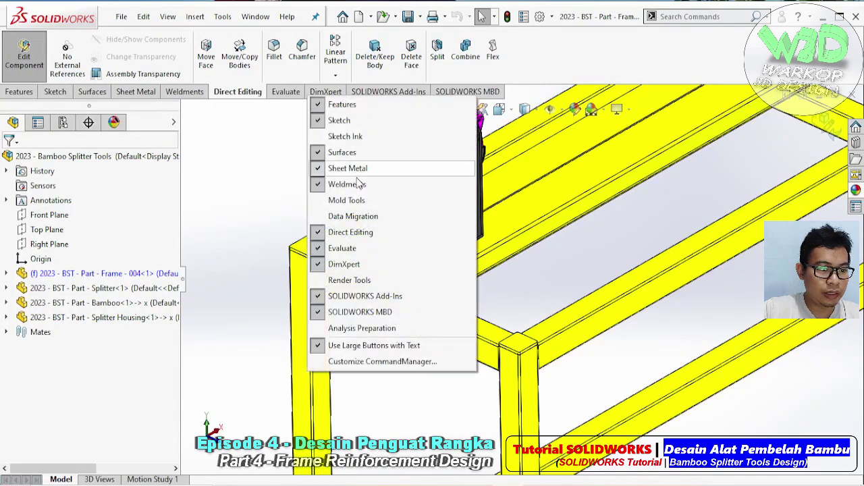
pyautogui.click(343, 232)
pyautogui.rightClick(255, 84)
pyautogui.rightClick(229, 91)
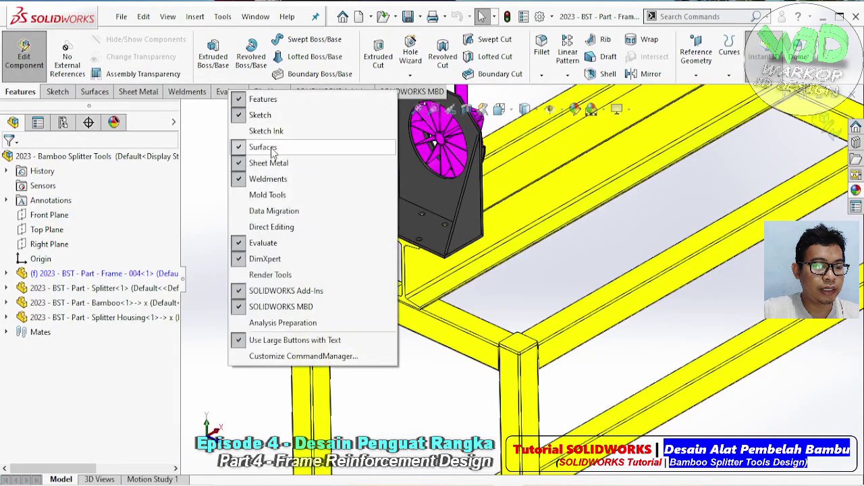
pyautogui.click(287, 226)
pyautogui.rightClick(259, 81)
pyautogui.click(241, 164)
# Step: Delete the two end-cap bodies from the tops of the frame posts at the splitter end
pyautogui.click(243, 93)
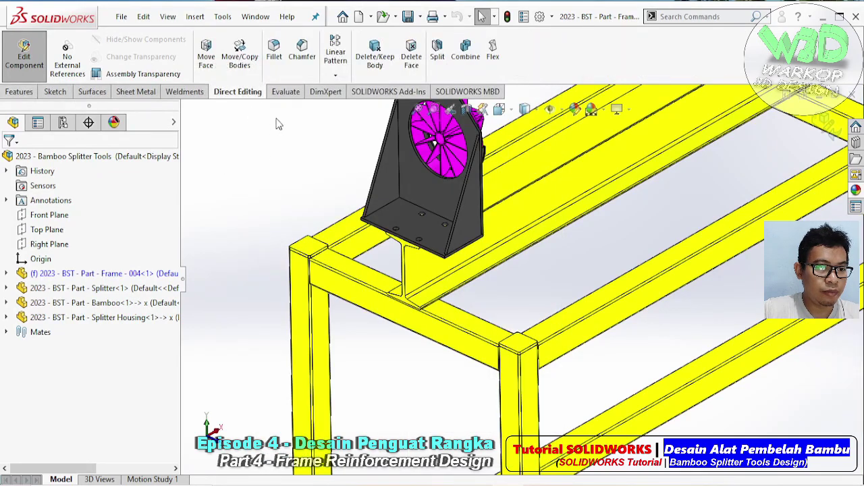
pyautogui.click(376, 61)
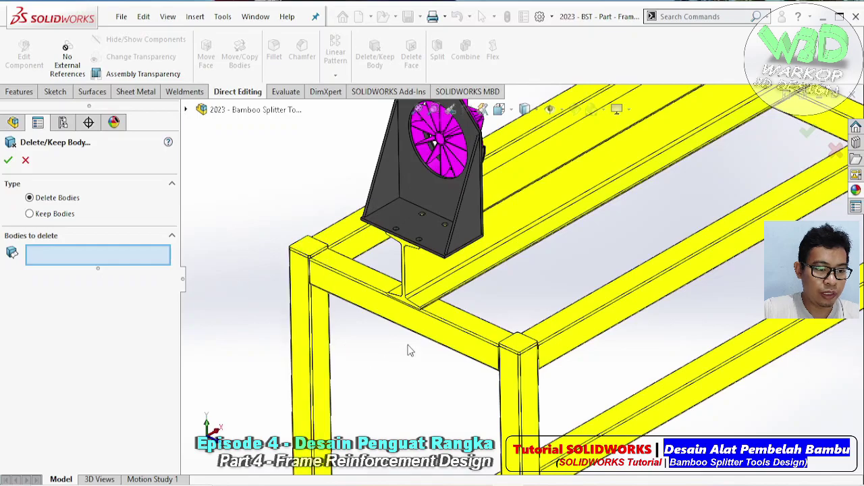
pyautogui.click(311, 247)
pyautogui.click(521, 343)
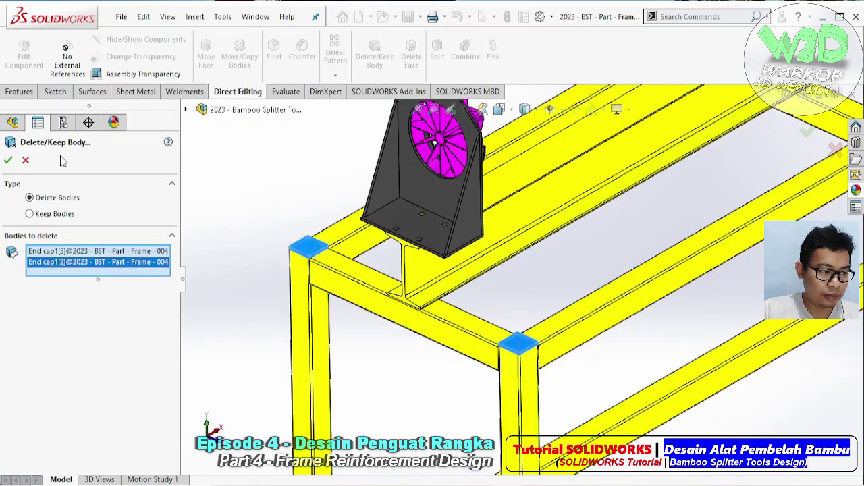
pyautogui.click(8, 160)
# Step: Create a reference plane midway between two opposite faces of the near corner post at the splitter end
pyautogui.moveTo(285, 181); pyautogui.dragTo(454, 271, button='middle')
pyautogui.click(19, 91)
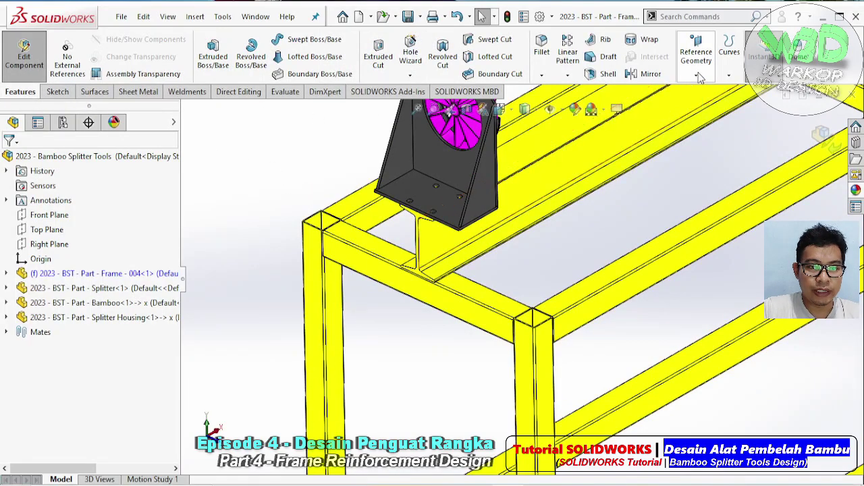
pyautogui.click(698, 76)
pyautogui.click(701, 92)
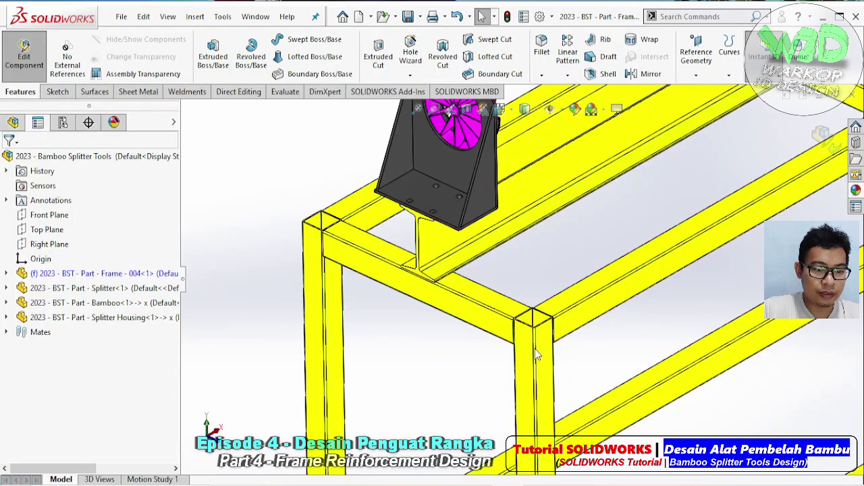
pyautogui.click(527, 338)
pyautogui.moveTo(533, 331); pyautogui.dragTo(620, 315, button='middle')
pyautogui.click(571, 355)
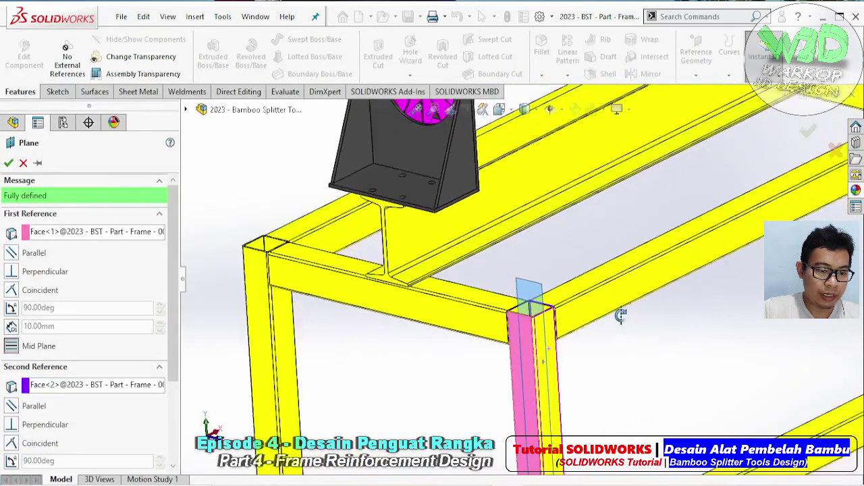
pyautogui.click(8, 164)
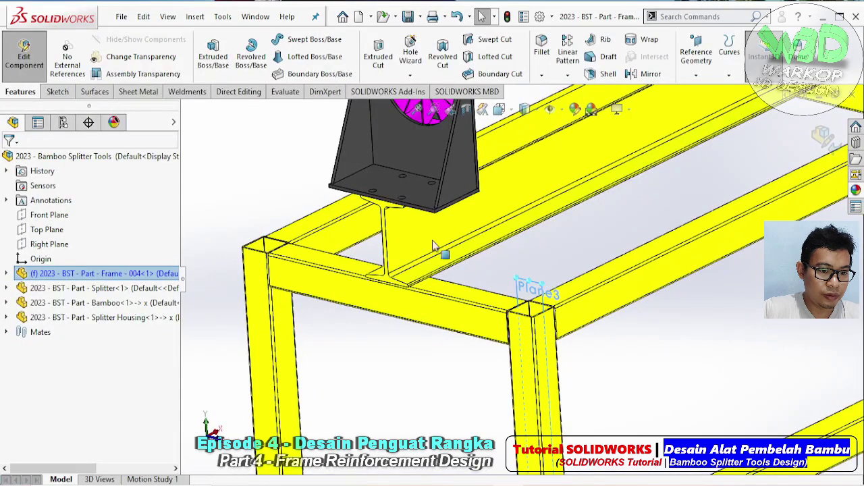
# Step: Start a sketch on the new mid plane and orient the view square to the frame's end
pyautogui.click(6, 274)
pyautogui.scroll(-3, 5, 277)
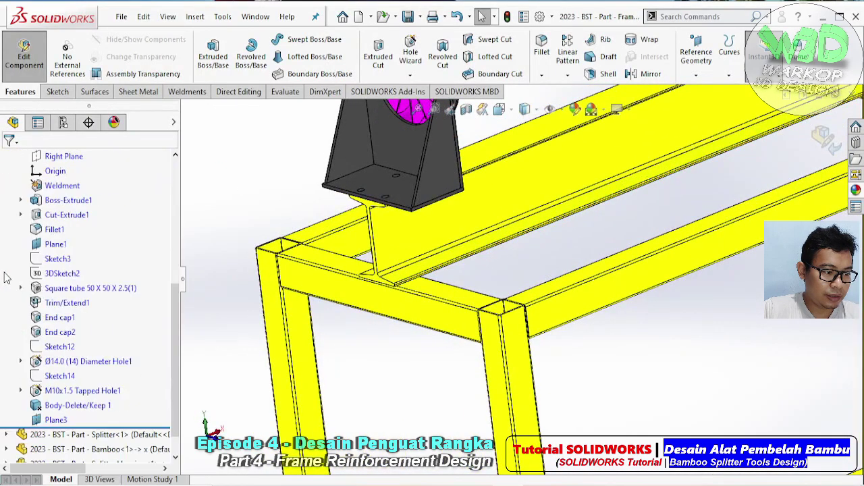
pyautogui.rightClick(64, 420)
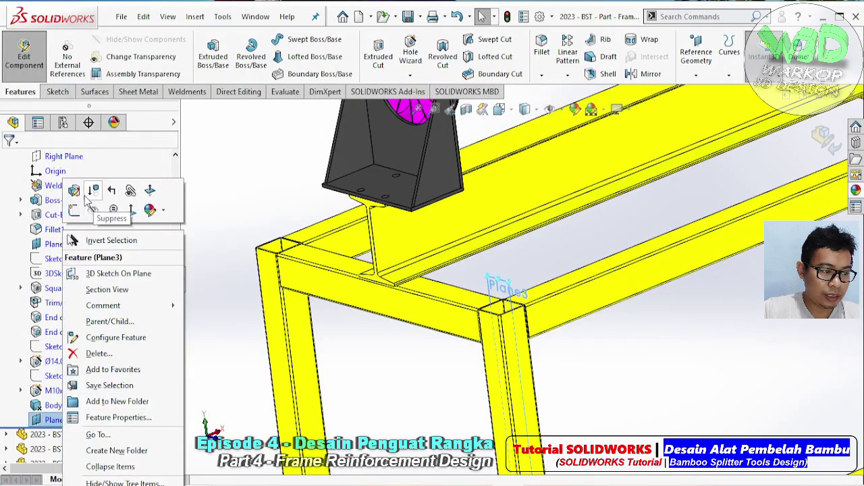
pyautogui.click(73, 212)
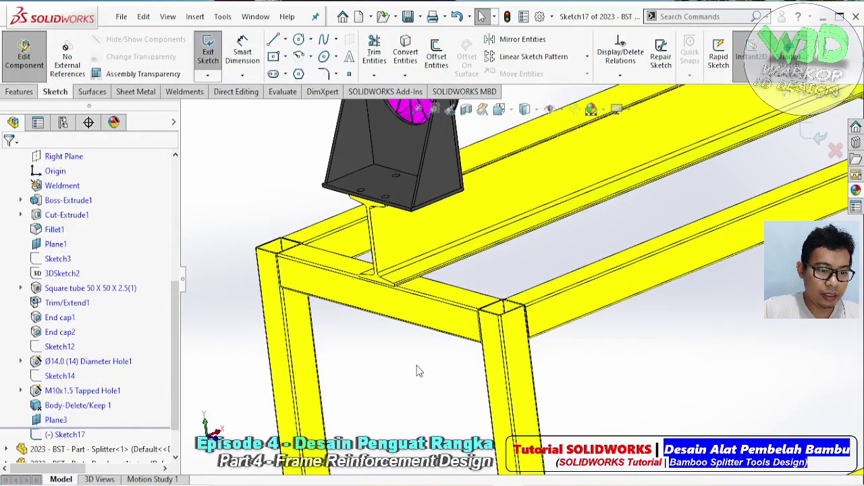
pyautogui.click(429, 322)
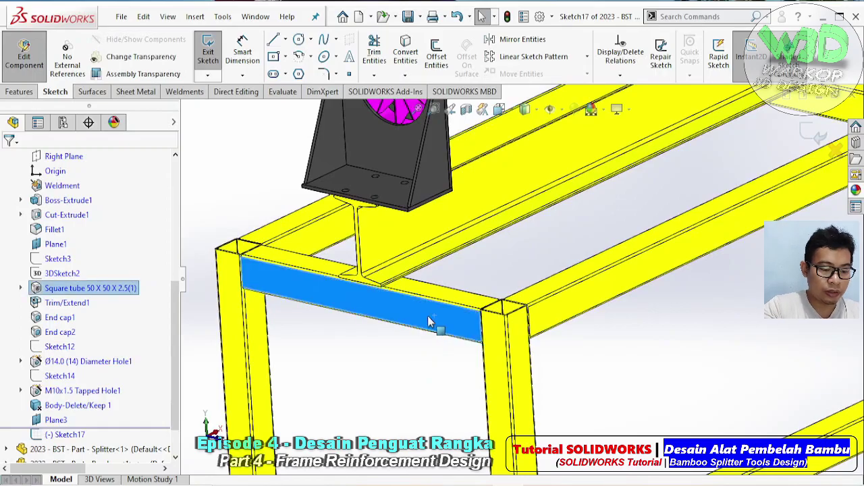
pyautogui.hotkey('ctrl', '8')
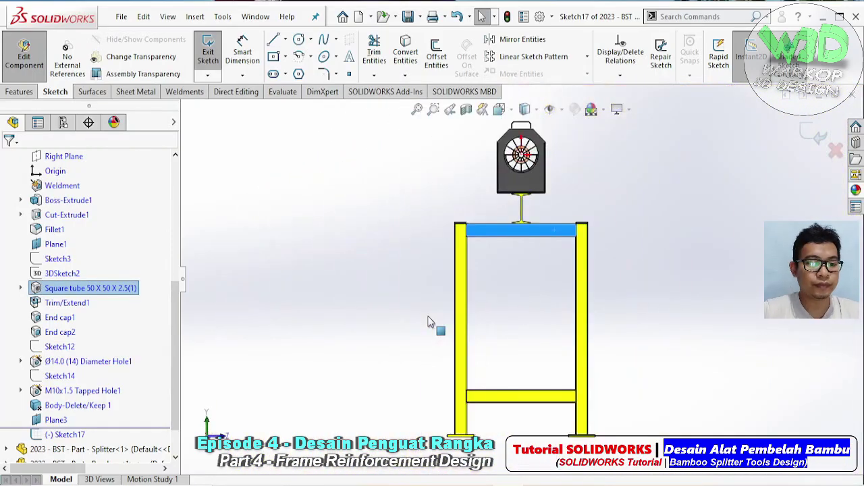
pyautogui.click(659, 253)
pyautogui.scroll(-3, 566, 187)
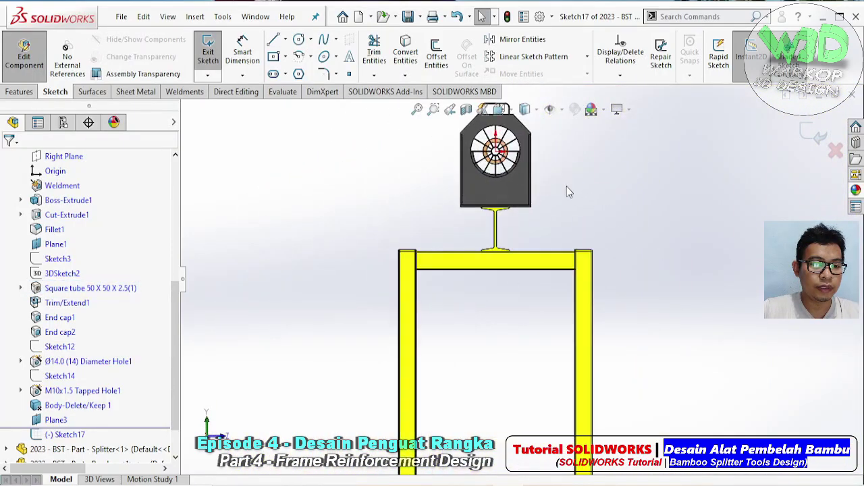
# Step: Sketch three connected lines from one post's top centre: vertically up, horizontally across the splitter housing, and at a slant down to the opposite post's top centre
pyautogui.click(285, 39)
pyautogui.click(290, 54)
pyautogui.scroll(-3, 451, 349)
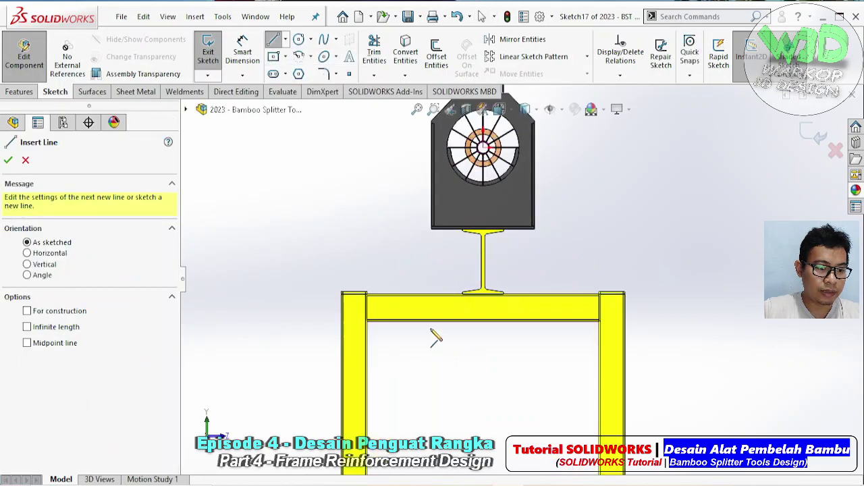
pyautogui.click(332, 267)
pyautogui.scroll(5, 376, 237)
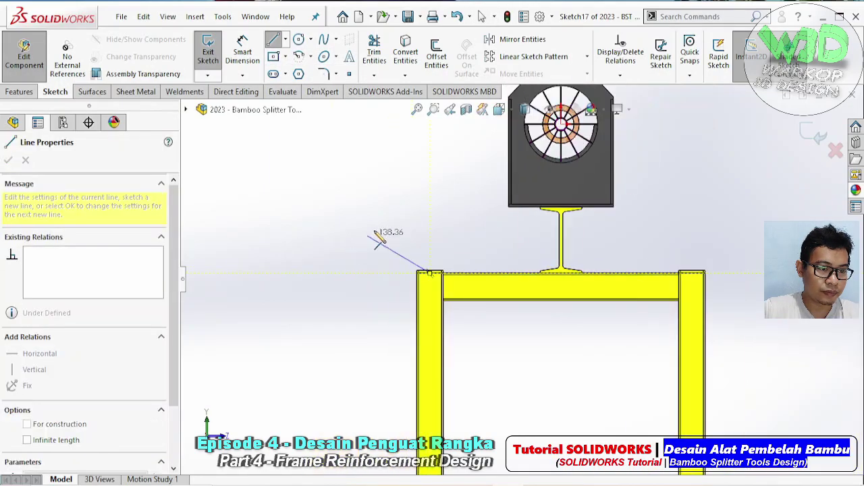
pyautogui.click(458, 163)
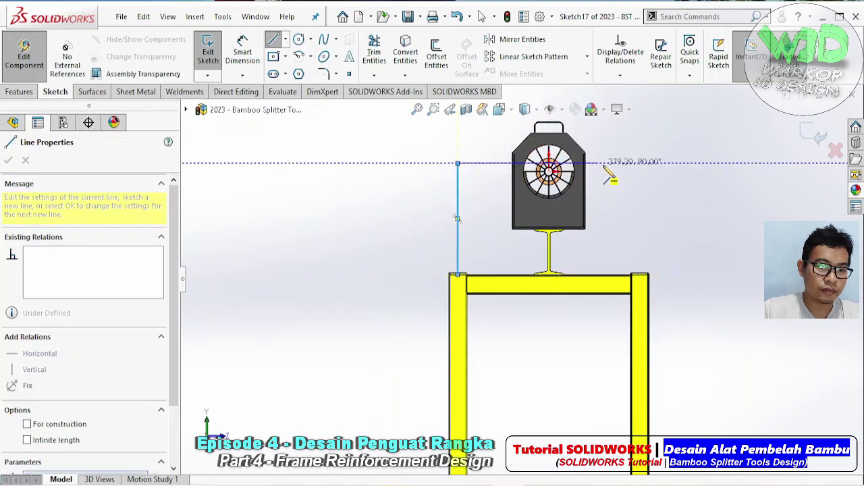
pyautogui.click(623, 164)
pyautogui.scroll(-2, 648, 251)
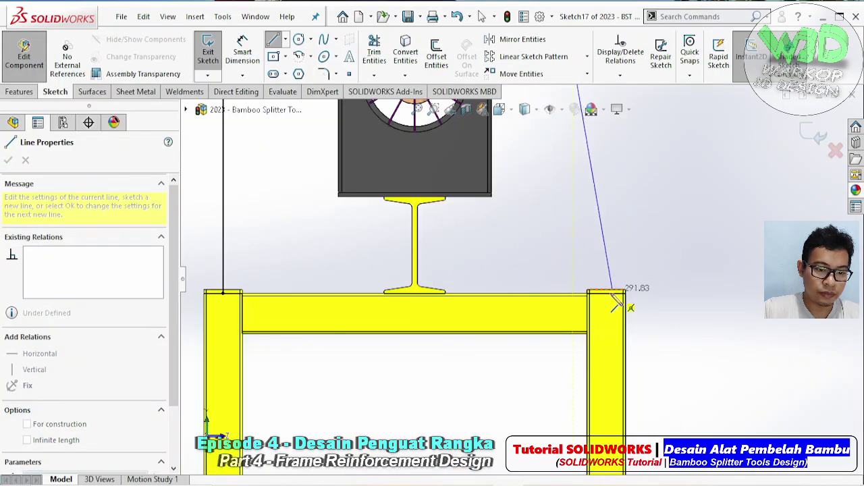
pyautogui.scroll(-3, 615, 301)
pyautogui.click(580, 285)
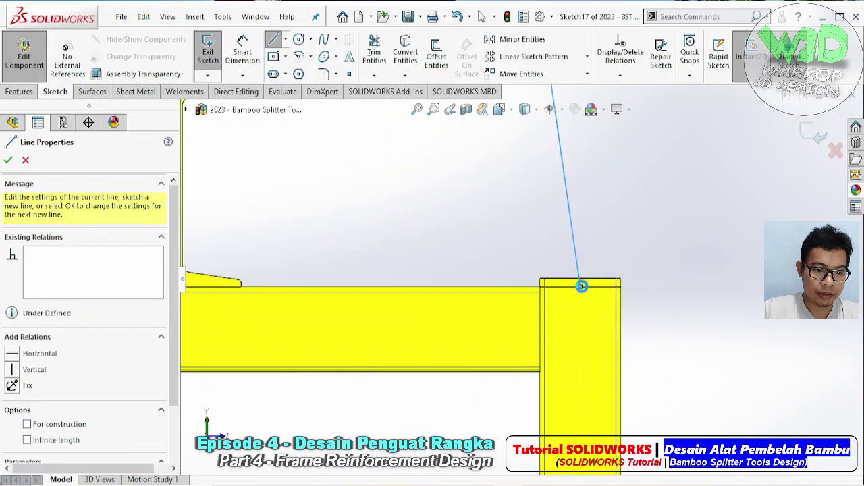
pyautogui.press('Escape')
pyautogui.scroll(5, 527, 292)
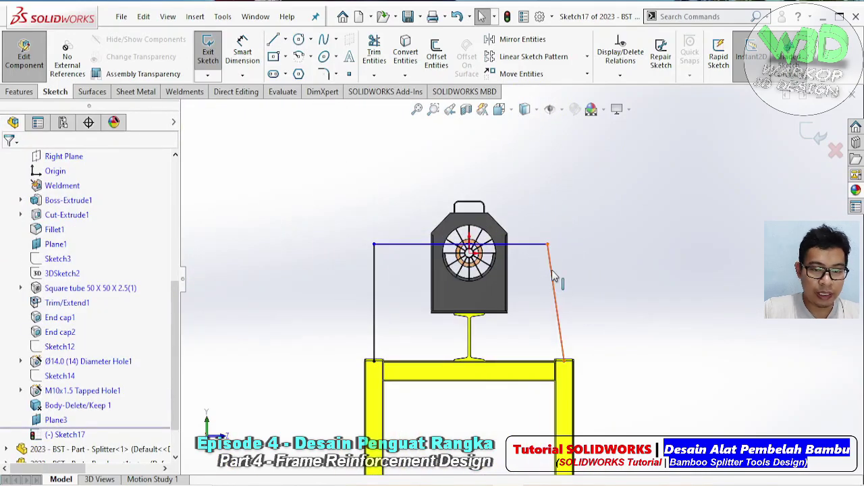
# Step: Make the slanted line vertical and move the horizontal line up to above the splitter housing
pyautogui.click(552, 275)
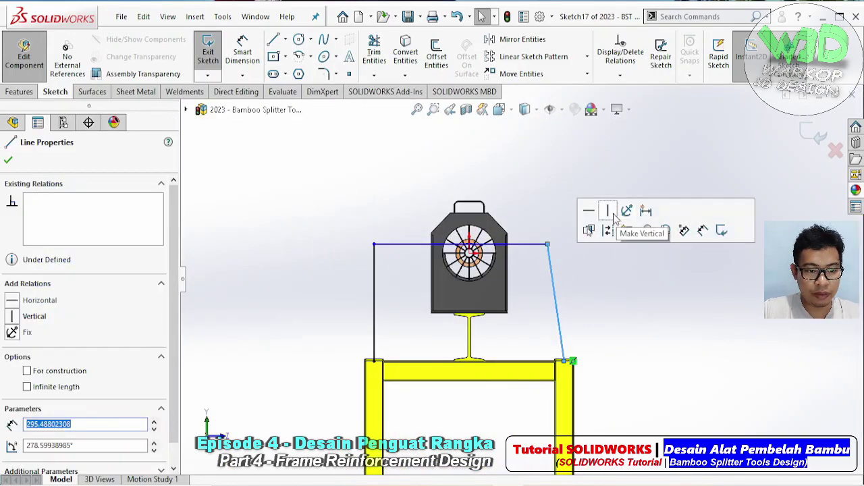
pyautogui.click(612, 214)
pyautogui.click(530, 247)
pyautogui.scroll(-3, 530, 249)
pyautogui.moveTo(530, 254); pyautogui.dragTo(536, 196)
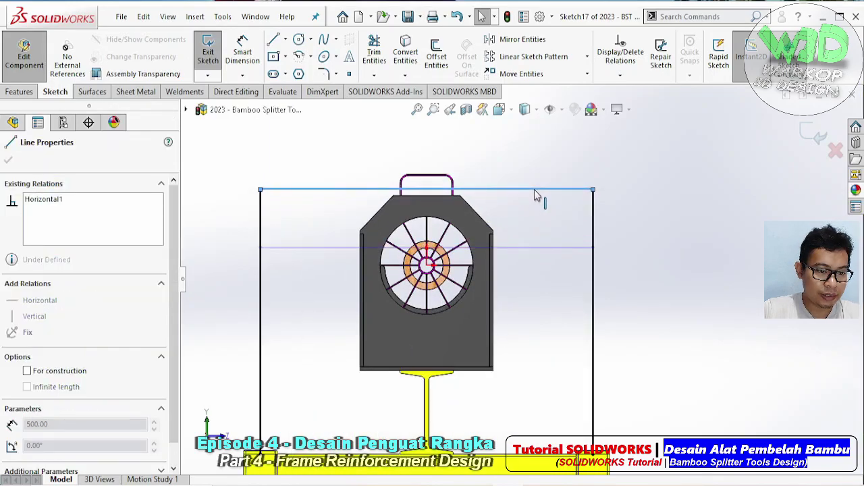
pyautogui.click(563, 237)
pyautogui.scroll(2, 561, 235)
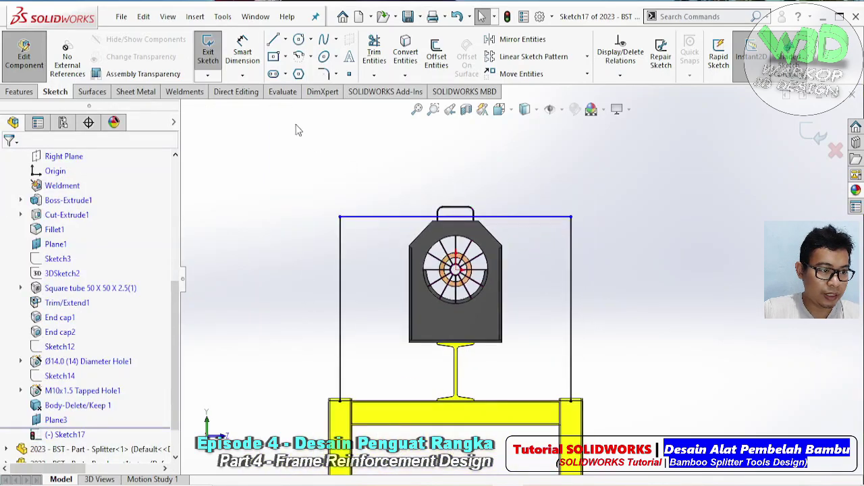
# Step: Dimension the vertical line above the frame post at 380 mm
pyautogui.click(244, 52)
pyautogui.click(573, 269)
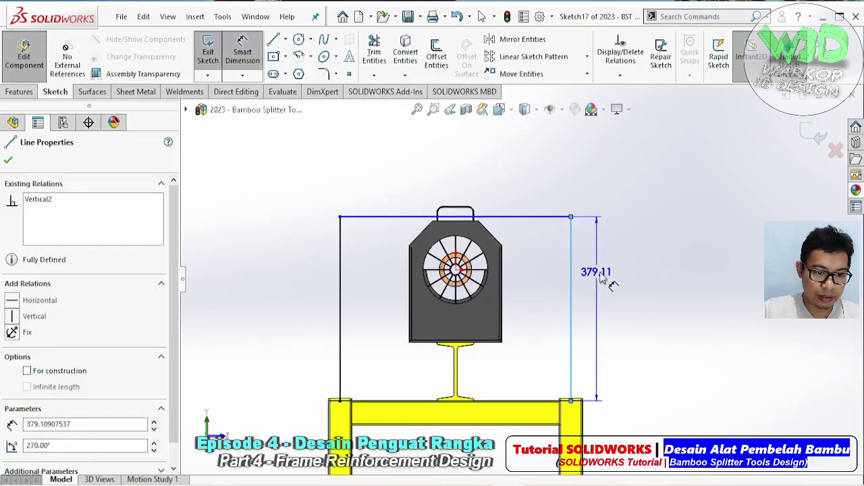
pyautogui.click(613, 284)
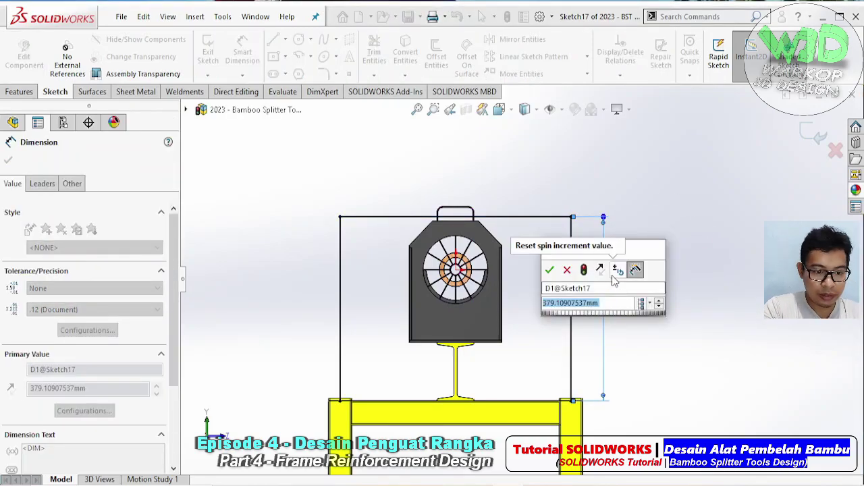
pyautogui.write('3')
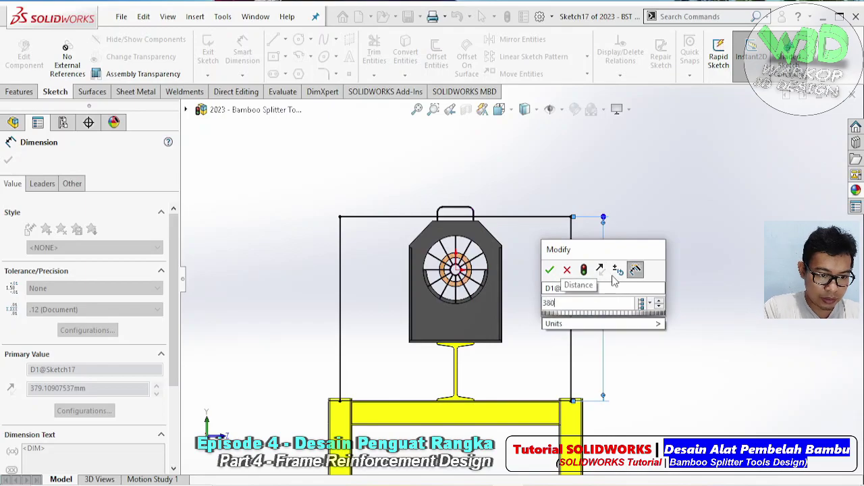
pyautogui.write('80')
pyautogui.press('Return')
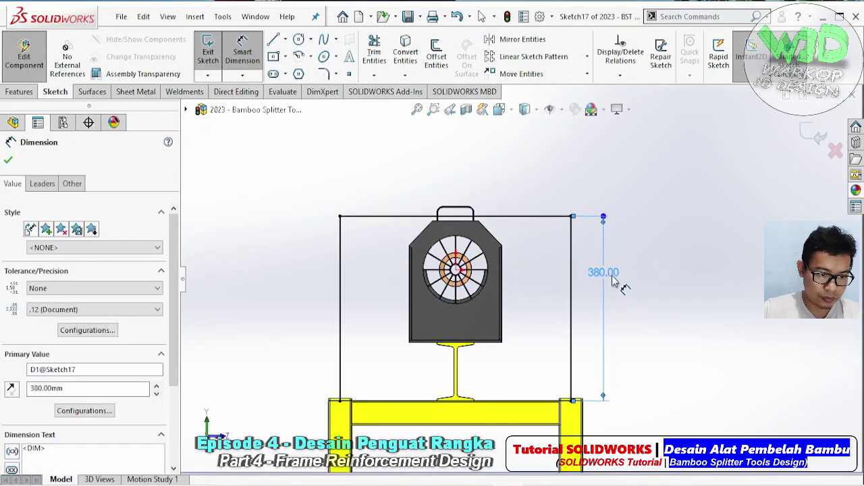
pyautogui.press('Escape')
# Step: Change the vertical line's height dimension to 400 mm and exit the sketch
pyautogui.click(610, 272)
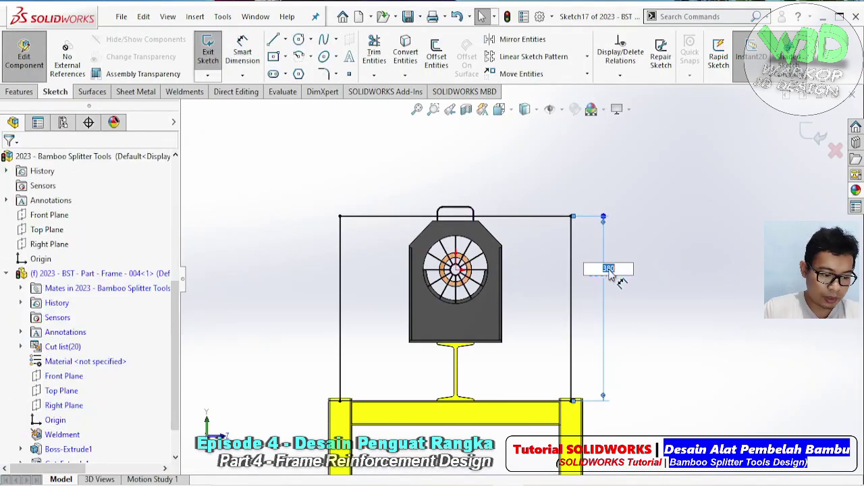
pyautogui.write('400')
pyautogui.press('Return')
pyautogui.click(532, 234)
pyautogui.moveTo(532, 233)
pyautogui.mouseDown(button='middle')
pyautogui.moveTo(477, 304)
pyautogui.moveTo(508, 298)
pyautogui.mouseUp(button='middle')
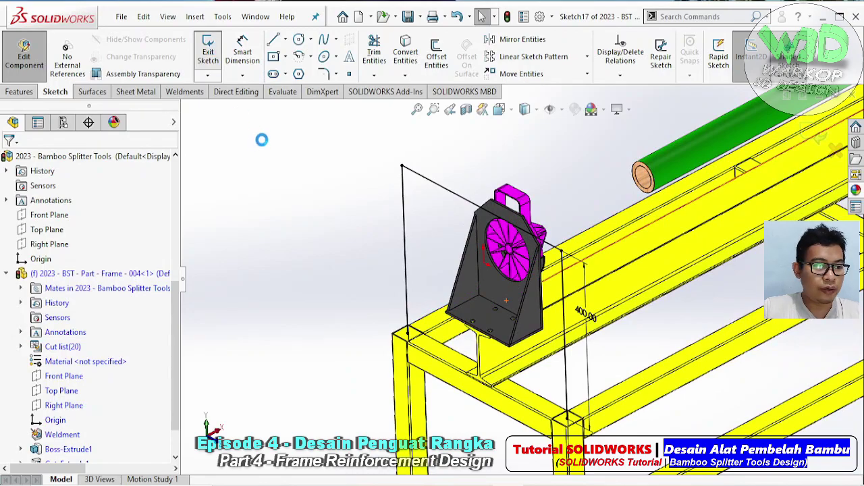
# Step: Start a structural member with the iso standard, square tube type and 50 x 50 x 2.5 size
pyautogui.click(185, 93)
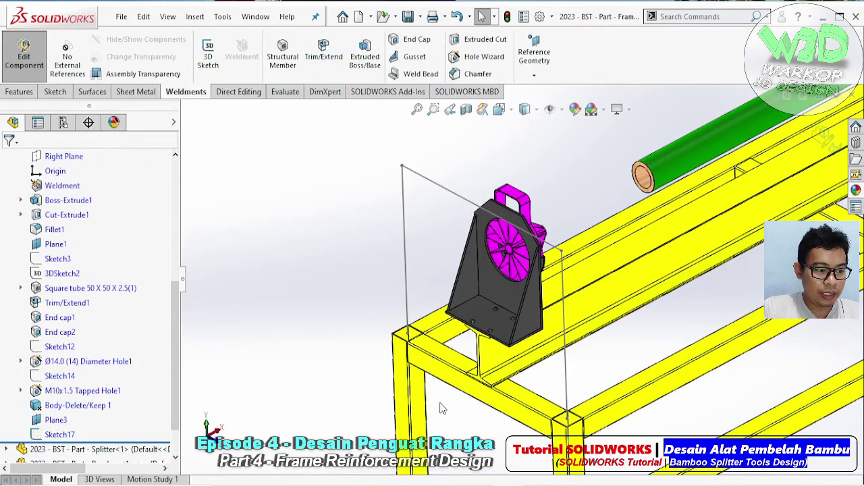
pyautogui.scroll(-4, 488, 422)
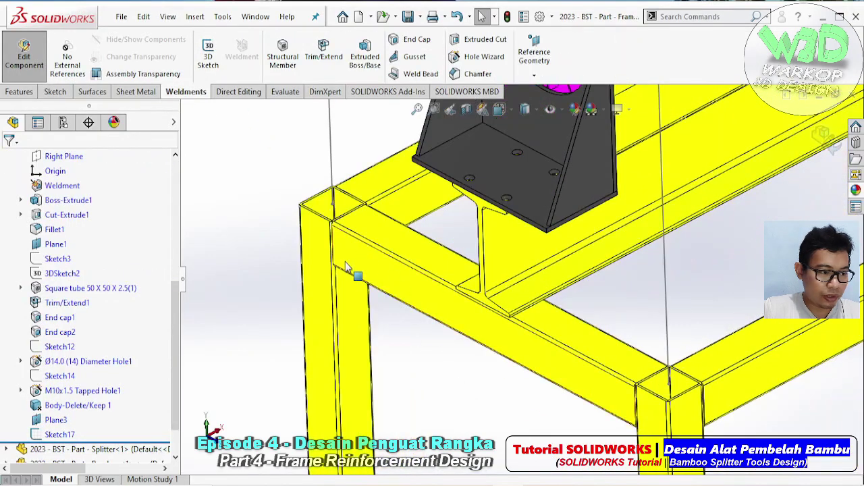
pyautogui.scroll(1, 243, 258)
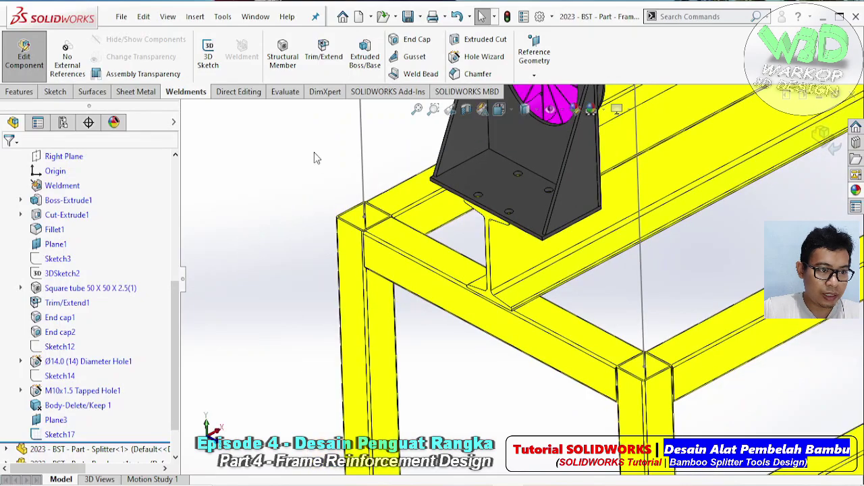
pyautogui.click(287, 62)
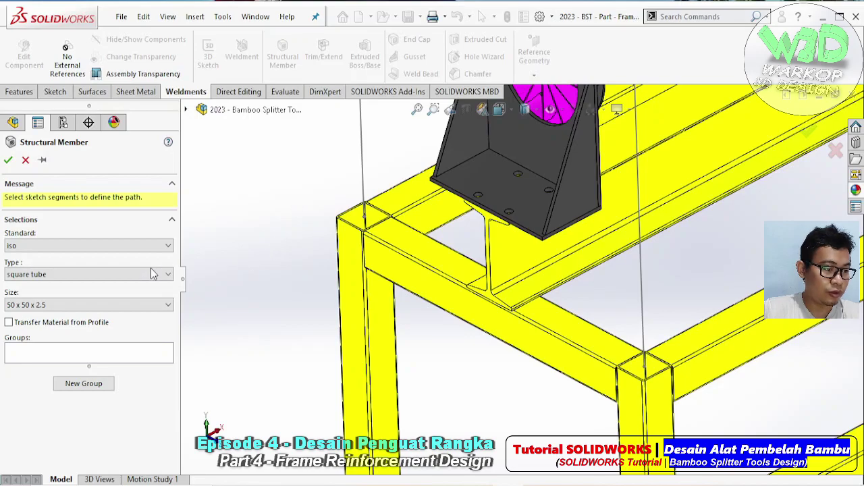
pyautogui.click(122, 247)
pyautogui.click(108, 275)
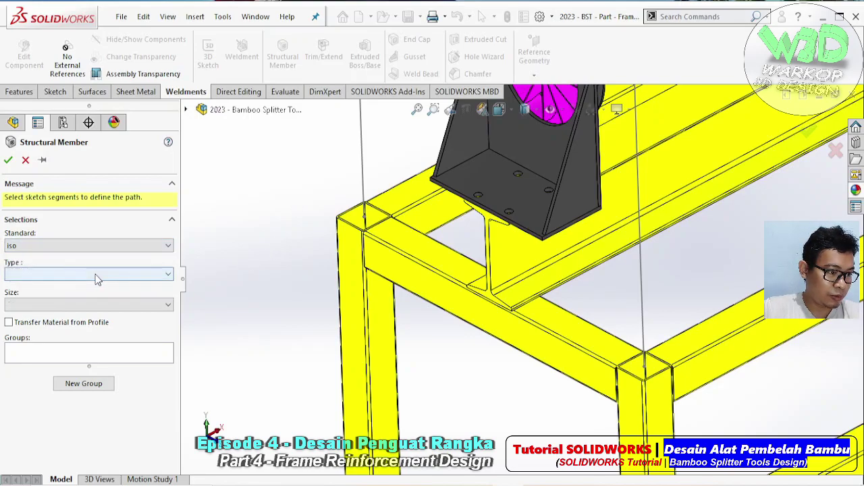
pyautogui.click(94, 274)
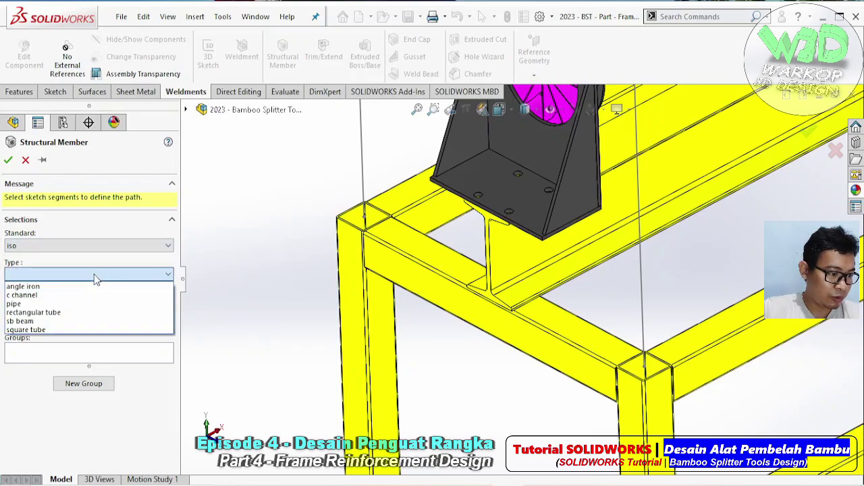
pyautogui.click(91, 329)
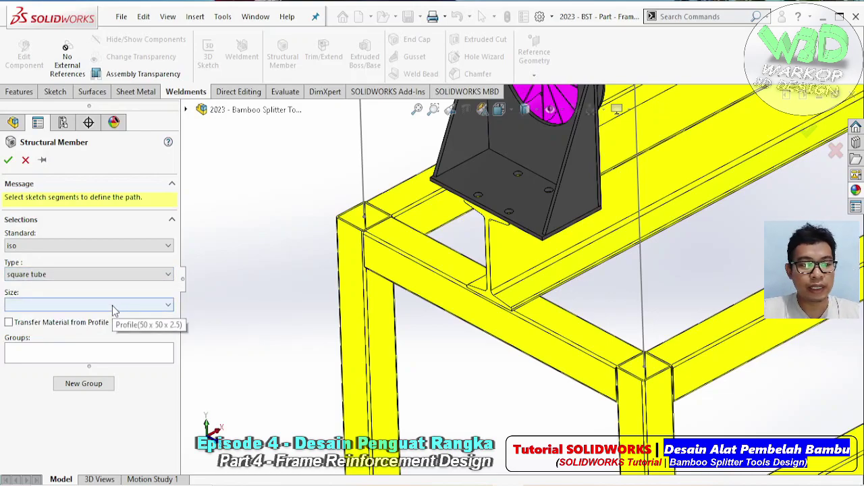
pyautogui.click(112, 305)
pyautogui.click(112, 306)
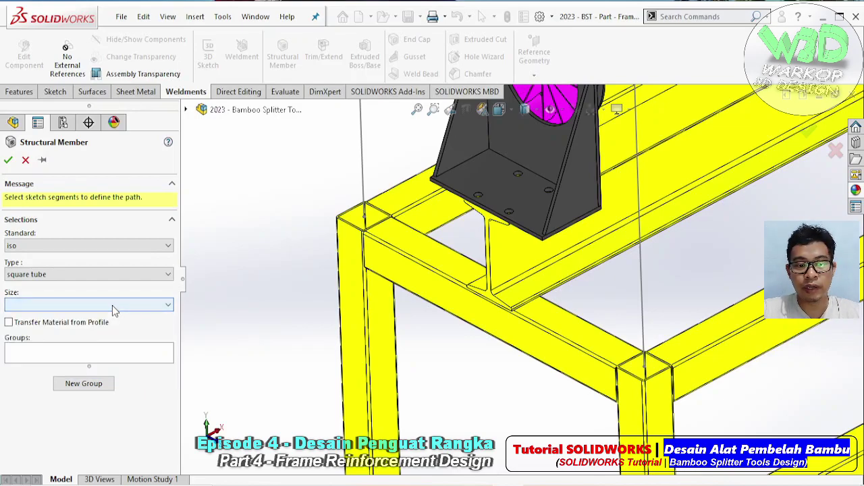
pyautogui.click(112, 305)
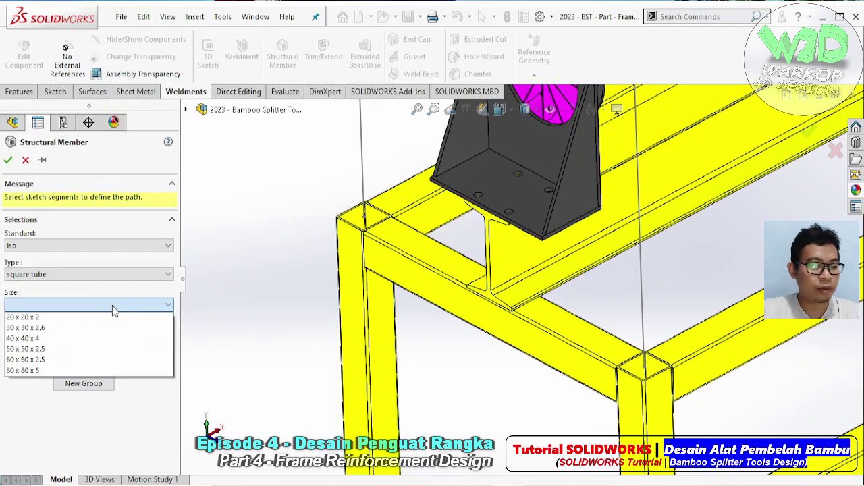
pyautogui.click(94, 349)
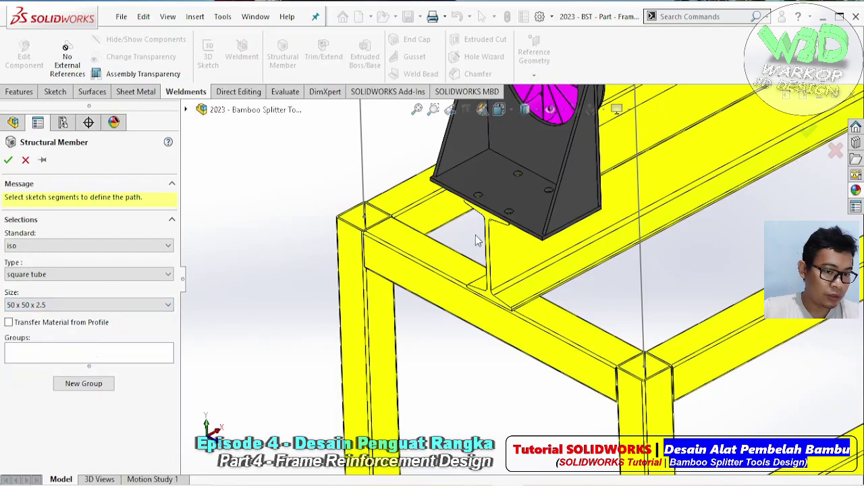
# Step: Create the tubes with the two vertical lines as one group and the horizontal line as a second group
pyautogui.moveTo(466, 243); pyautogui.dragTo(505, 232, button='middle')
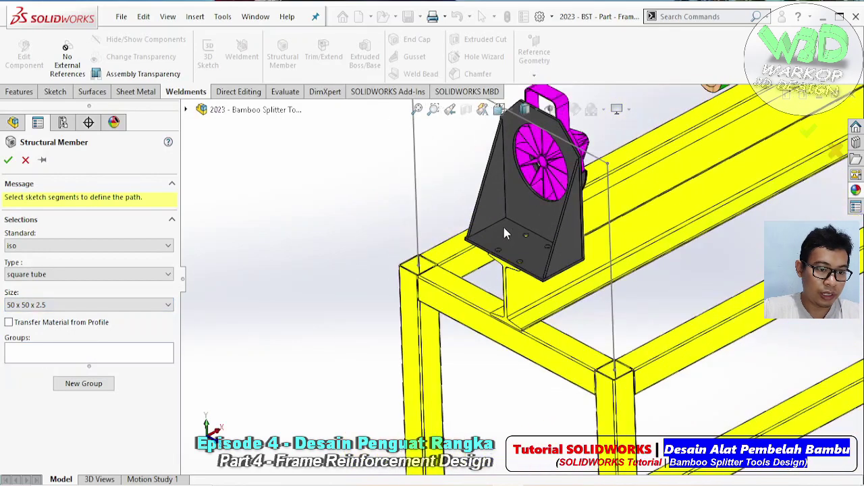
pyautogui.click(416, 208)
pyautogui.click(613, 326)
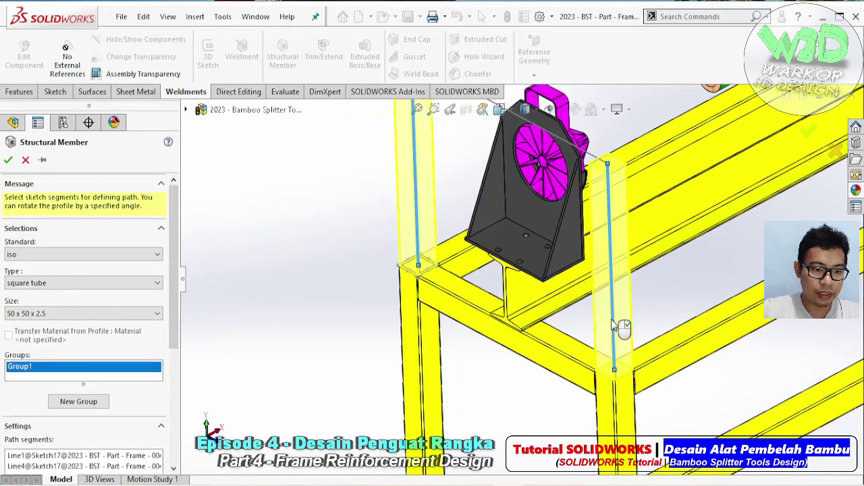
pyautogui.keyDown('ctrl'); pyautogui.moveTo(622, 327); pyautogui.dragTo(622, 399, button='middle'); pyautogui.keyUp('ctrl')
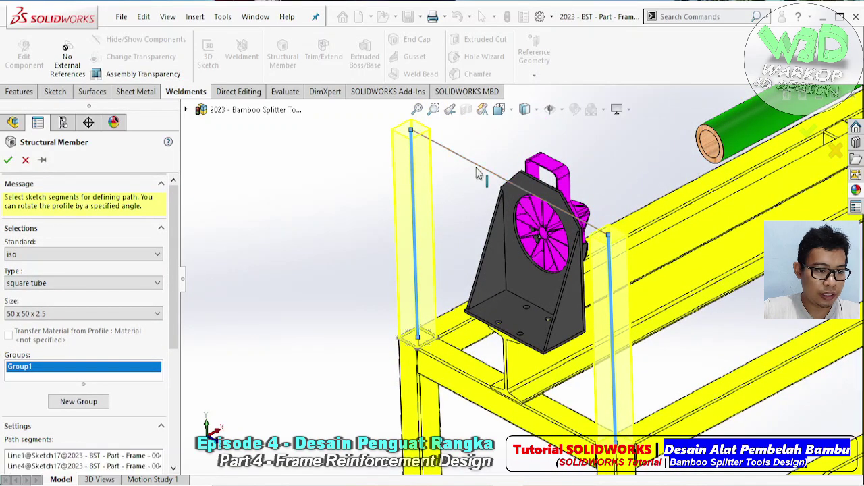
pyautogui.click(78, 401)
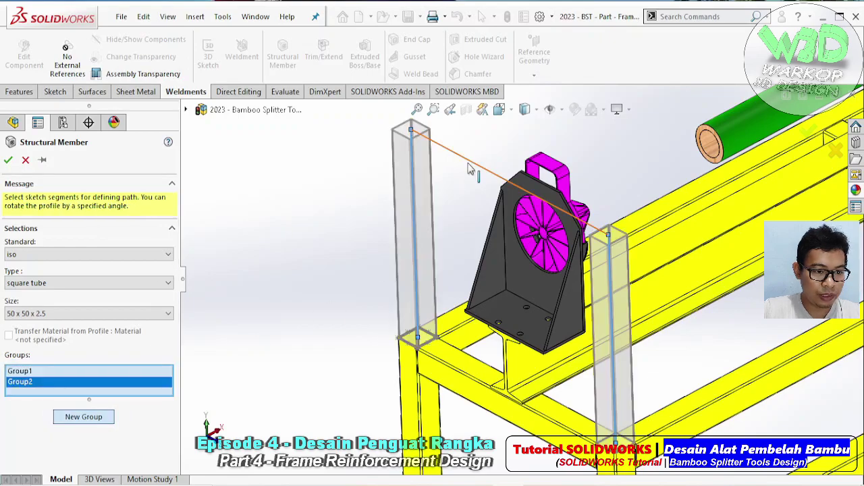
pyautogui.click(470, 169)
pyautogui.click(8, 160)
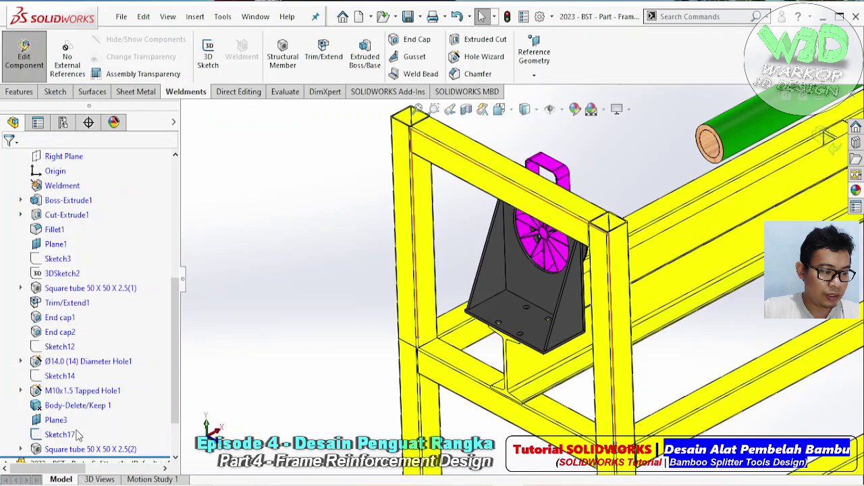
# Step: Hide the path sketch of the new upper frame
pyautogui.click(77, 432)
pyautogui.click(86, 410)
pyautogui.scroll(4, 506, 378)
pyautogui.scroll(-3, 646, 403)
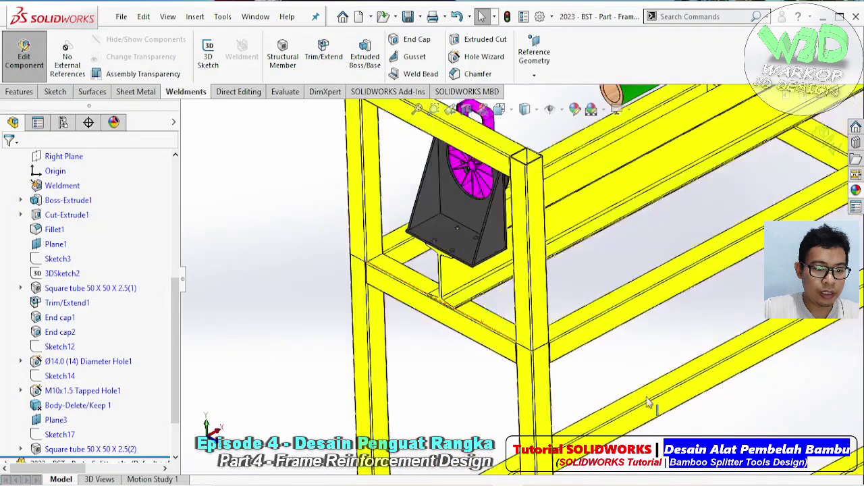
# Step: Combine the near upright tube with the frame post below it using the Add operation
pyautogui.click(239, 92)
pyautogui.click(472, 56)
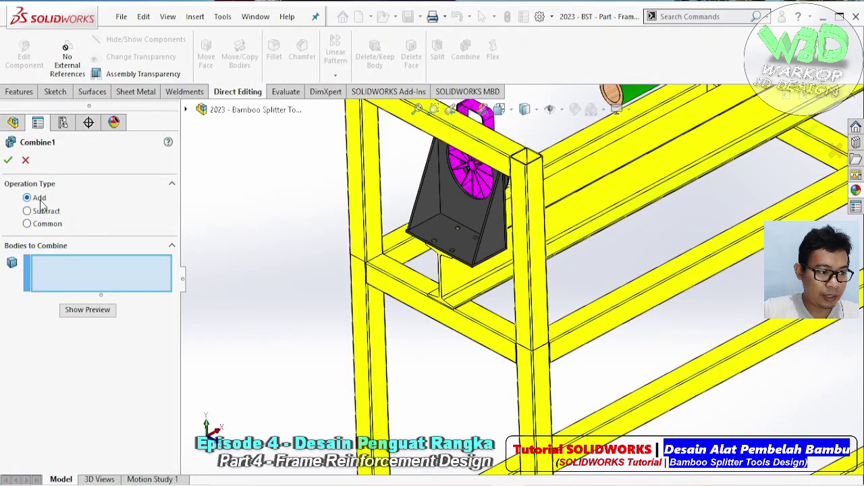
pyautogui.click(538, 299)
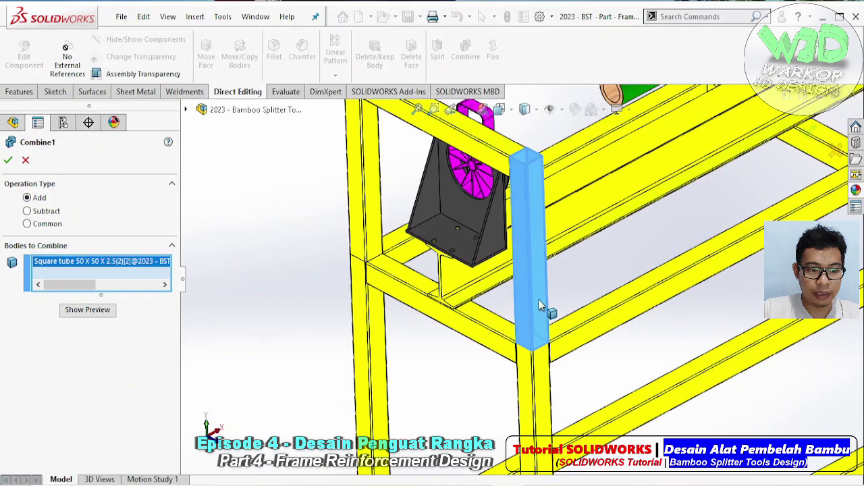
pyautogui.moveTo(543, 283); pyautogui.dragTo(545, 318, button='middle')
pyautogui.click(538, 360)
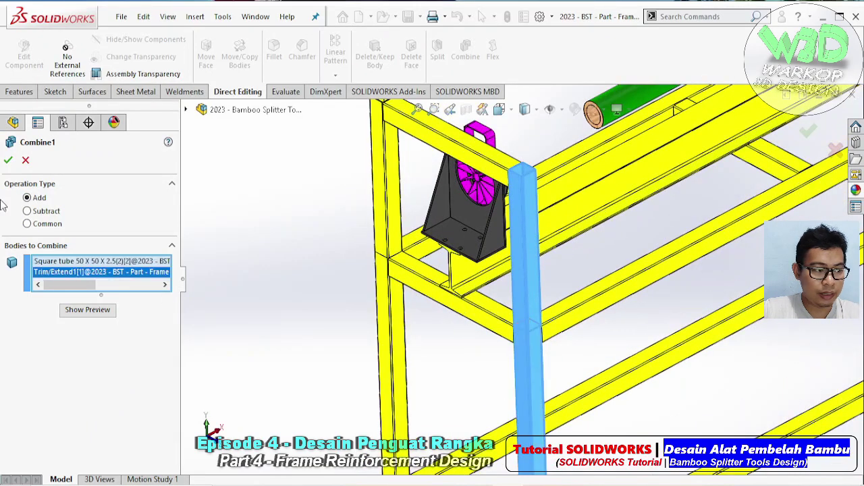
pyautogui.moveTo(485, 306); pyautogui.dragTo(562, 217, button='middle')
pyautogui.moveTo(488, 333); pyautogui.dragTo(475, 356, button='middle')
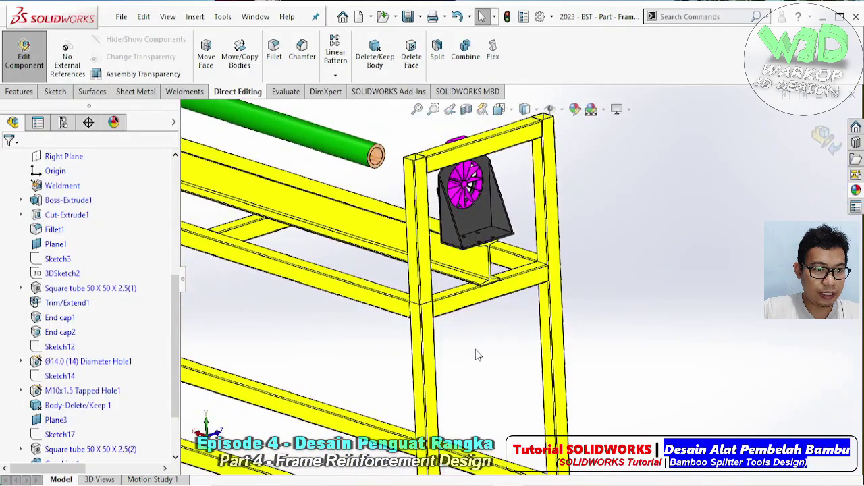
# Step: Combine the opposite upright tube with its frame post below, also using the Add operation
pyautogui.click(465, 50)
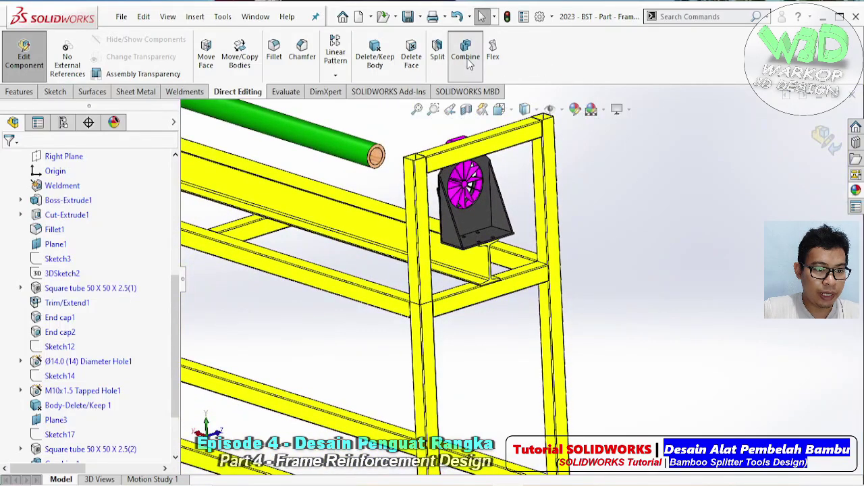
pyautogui.click(420, 278)
pyautogui.click(425, 328)
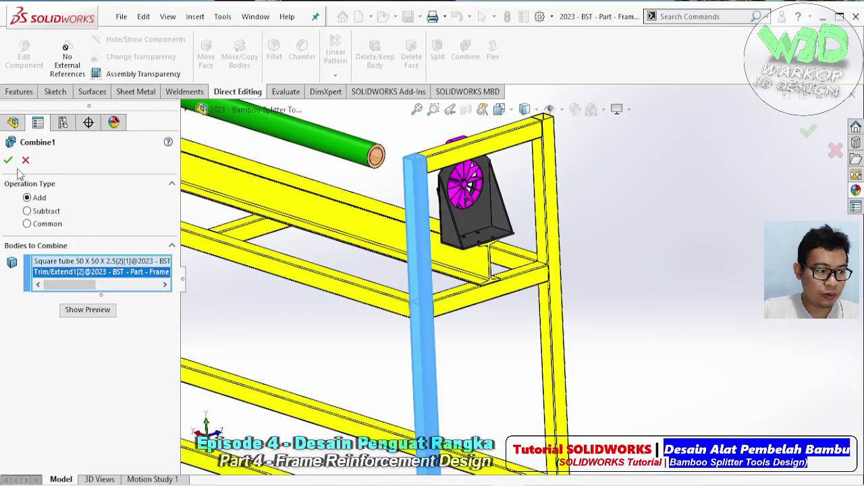
pyautogui.moveTo(530, 204); pyautogui.dragTo(514, 229, button='middle')
pyautogui.scroll(2, 510, 195)
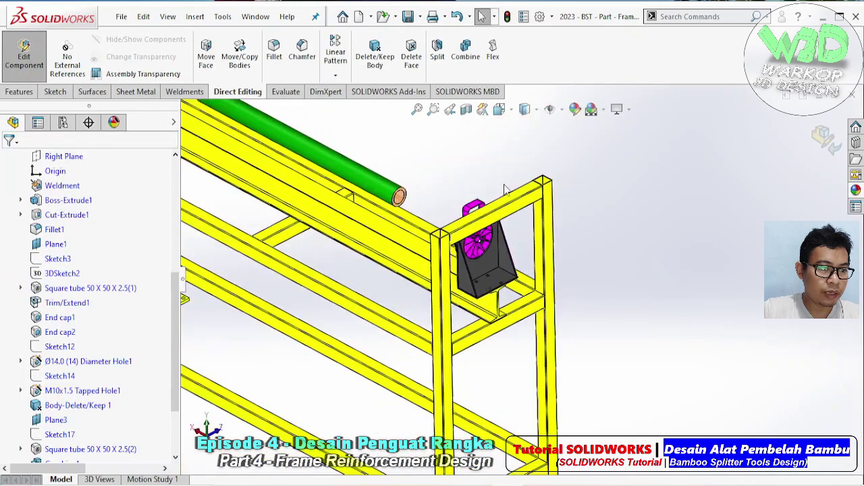
pyautogui.click(185, 91)
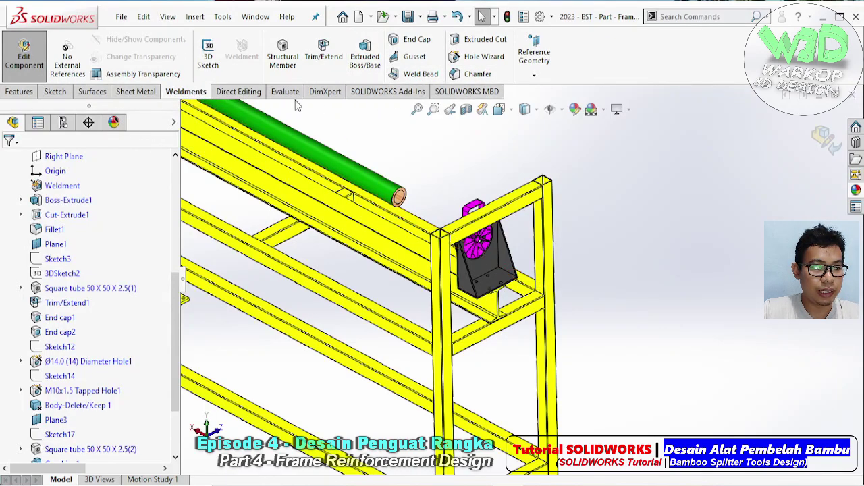
pyautogui.rightClick(260, 98)
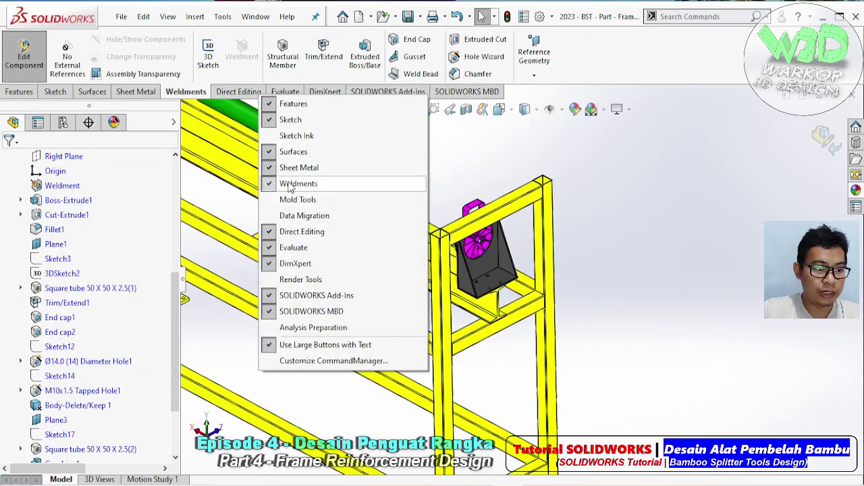
pyautogui.click(289, 187)
pyautogui.rightClick(286, 93)
pyautogui.click(308, 186)
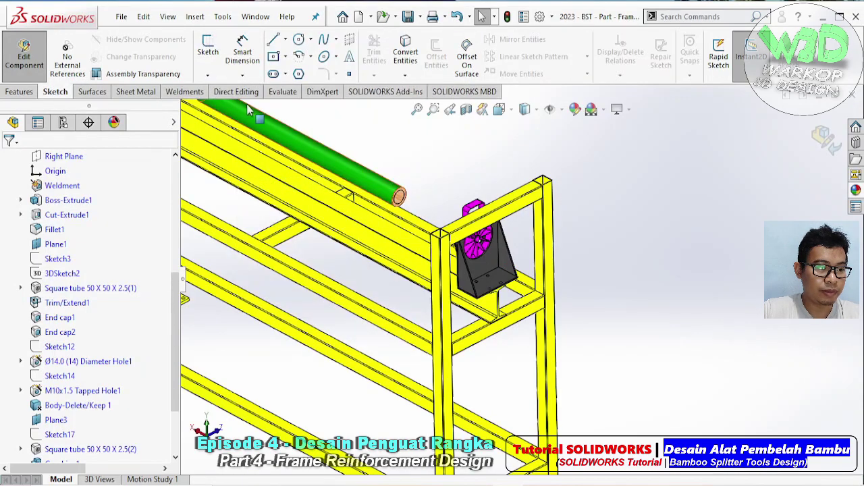
# Step: Start an End Cap feature on the open top ends of both upright tubes of the upper frame
pyautogui.click(187, 93)
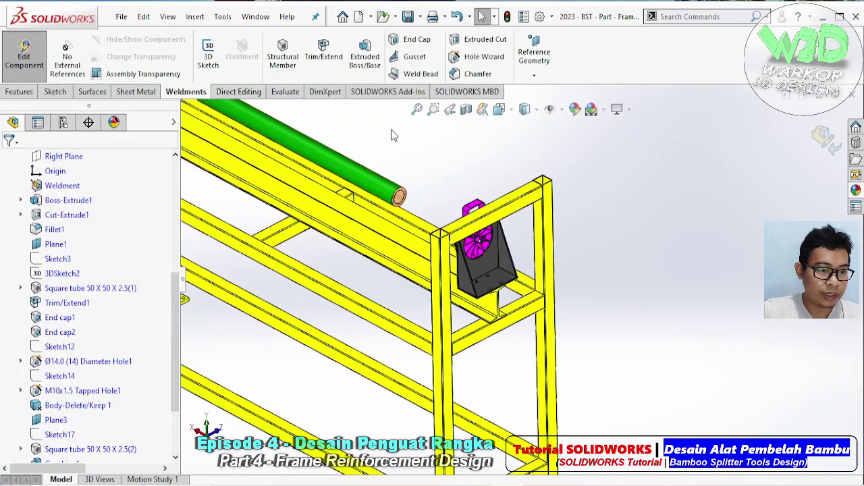
pyautogui.click(418, 40)
pyautogui.scroll(-6, 585, 262)
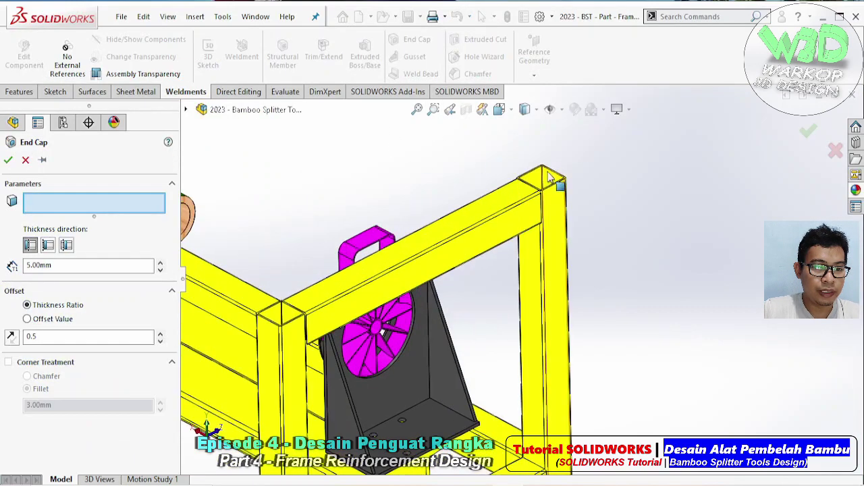
pyautogui.click(579, 255)
pyautogui.scroll(8, 581, 257)
pyautogui.keyDown('ctrl'); pyautogui.moveTo(337, 322); pyautogui.dragTo(623, 111, button='middle'); pyautogui.keyUp('ctrl')
pyautogui.scroll(-3, 400, 289)
pyautogui.scroll(-3, 405, 270)
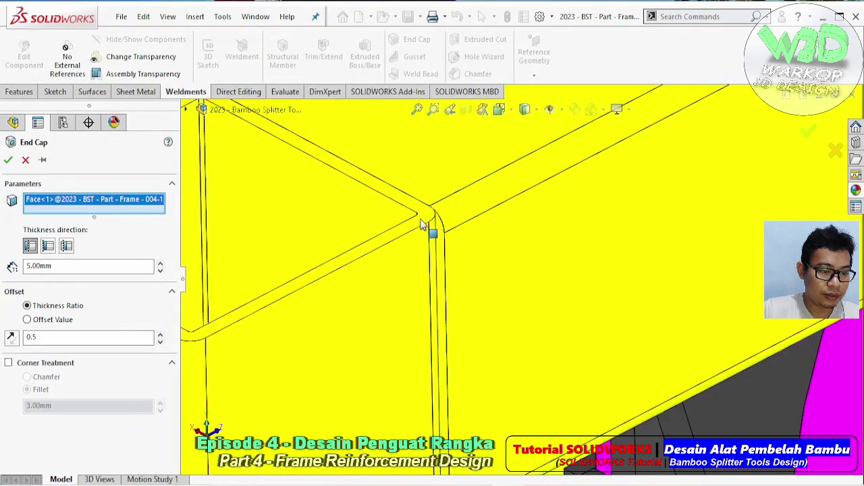
pyautogui.click(420, 220)
# Step: Set the end caps' offset thickness ratio to 0, enable fillet corner treatment and create the caps
pyautogui.scroll(6, 439, 233)
pyautogui.moveTo(562, 264); pyautogui.dragTo(490, 251, button='middle')
pyautogui.scroll(-7, 351, 256)
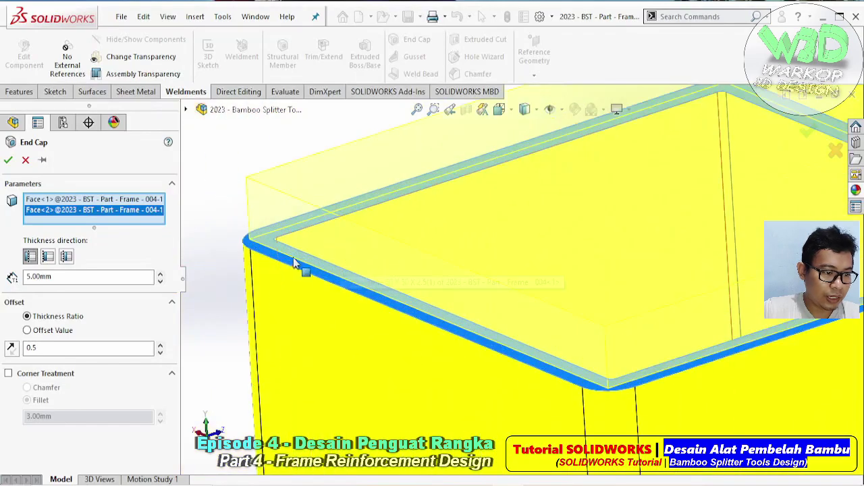
pyautogui.scroll(-2, 289, 265)
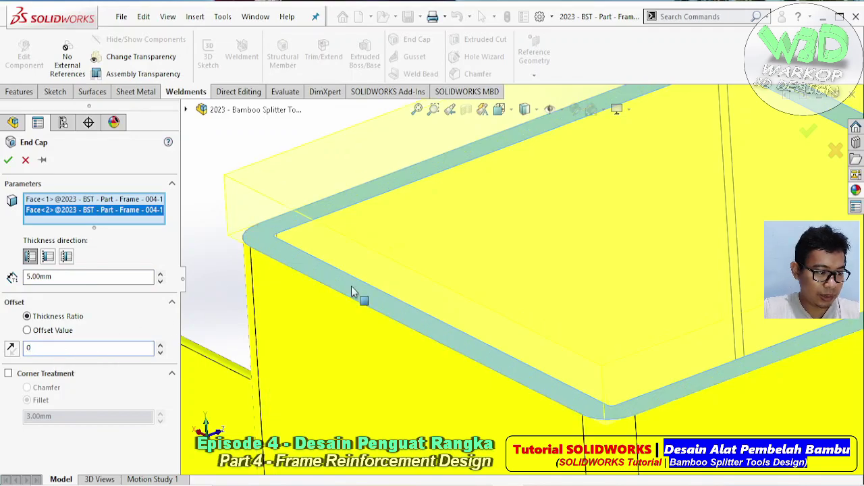
pyautogui.click(49, 377)
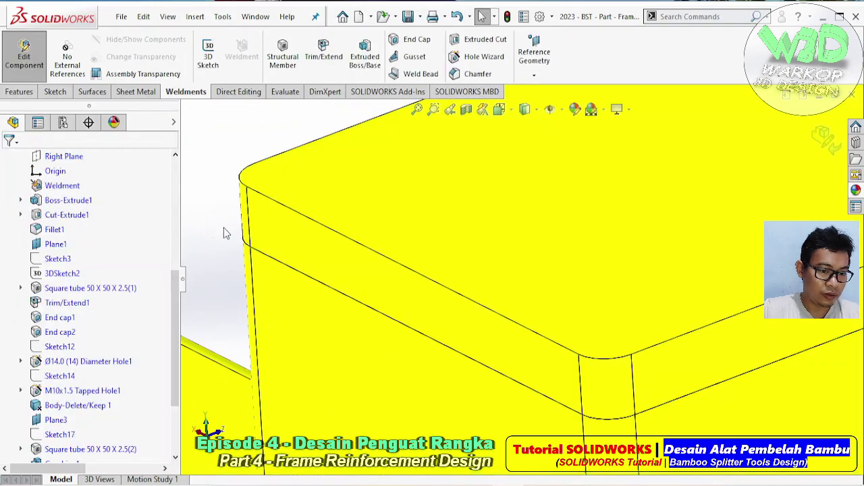
# Step: Finish editing the frame part and save the bamboo splitter assembly
pyautogui.scroll(10, 722, 282)
pyautogui.keyDown('ctrl'); pyautogui.moveTo(731, 232); pyautogui.dragTo(452, 226, button='middle'); pyautogui.keyUp('ctrl')
pyautogui.click(26, 53)
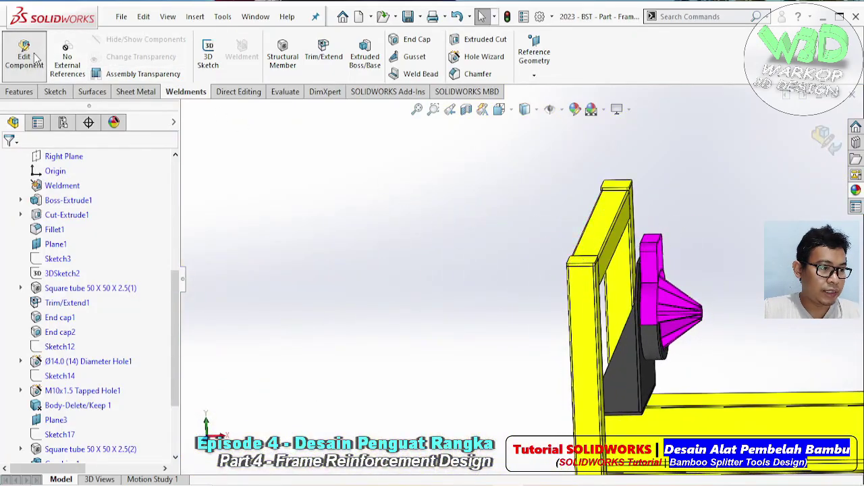
pyautogui.click(407, 18)
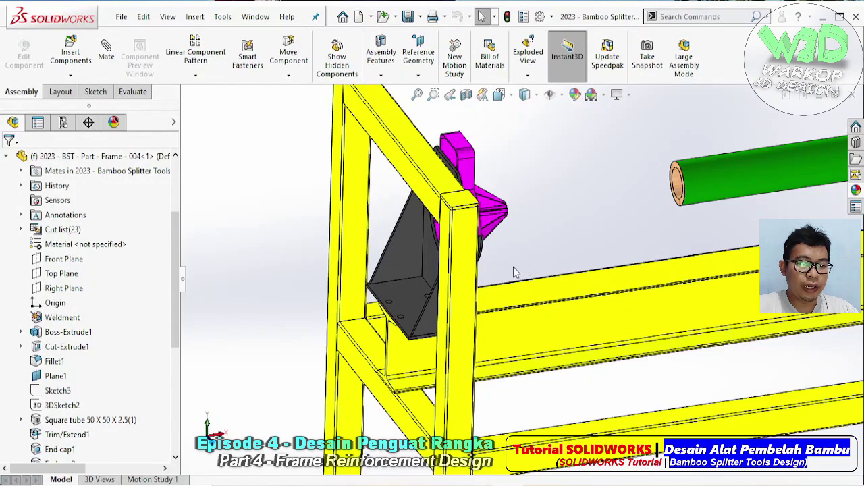
# Step: Edit the splitter housing part in place and set its base plate's 100 mm dimension to 105 mm
pyautogui.moveTo(486, 237); pyautogui.dragTo(441, 272, button='middle')
pyautogui.click(422, 248)
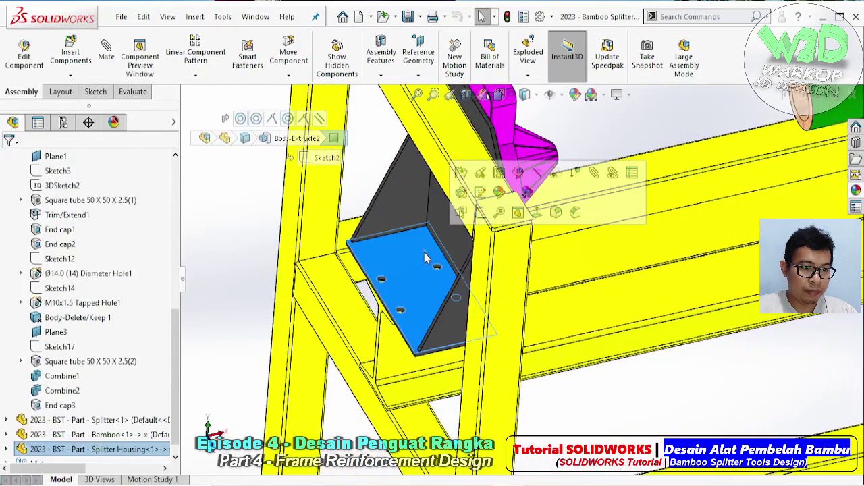
pyautogui.click(518, 173)
pyautogui.click(422, 253)
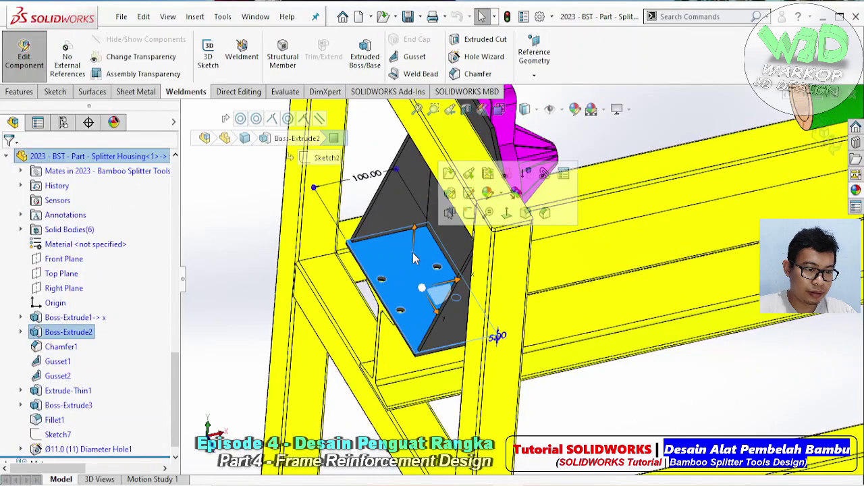
pyautogui.click(367, 177)
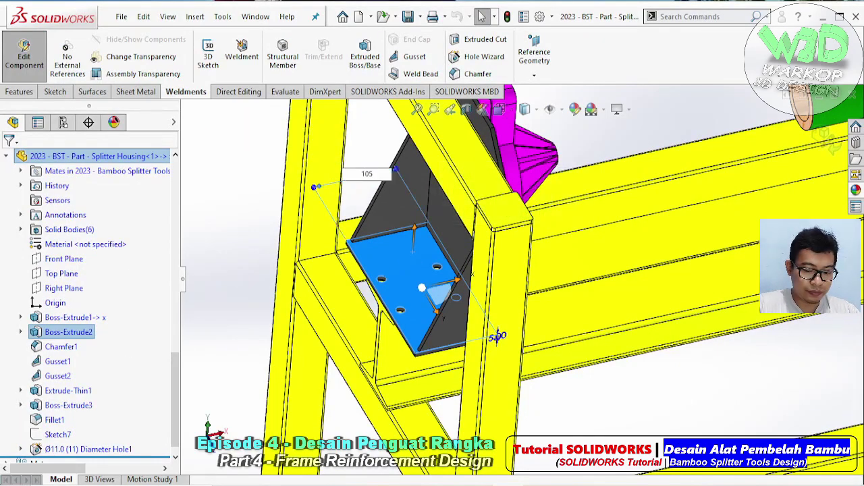
pyautogui.press('Return')
pyautogui.press('Escape')
# Step: Measure the distance between the splitter housing's upright plate and the upper horizontal frame tube
pyautogui.moveTo(383, 216); pyautogui.dragTo(422, 172, button='middle')
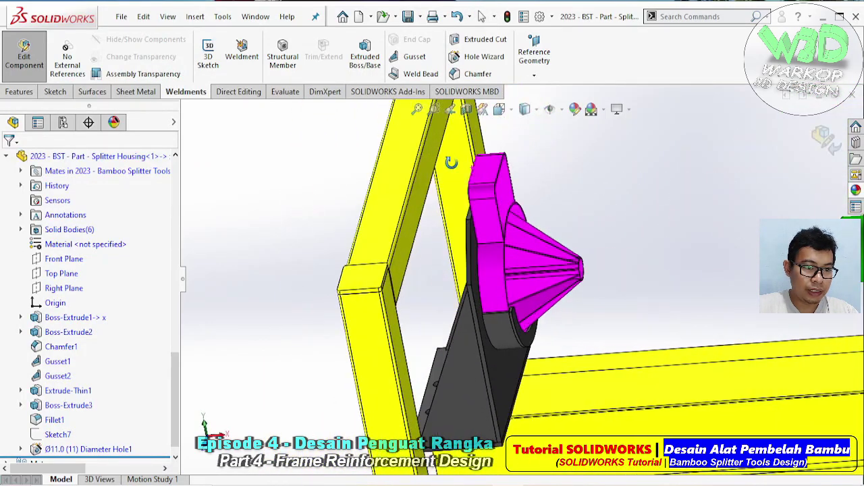
pyautogui.moveTo(470, 230); pyautogui.dragTo(498, 219, button='middle')
pyautogui.scroll(-2, 496, 218)
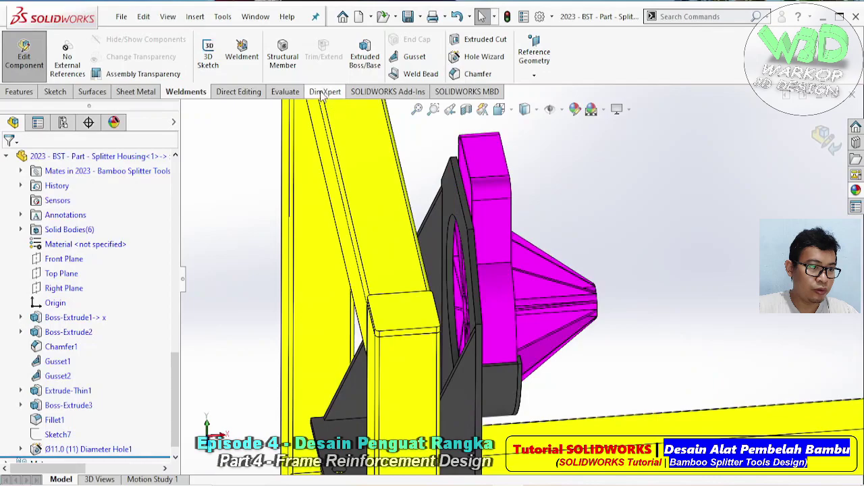
pyautogui.click(278, 93)
pyautogui.click(244, 59)
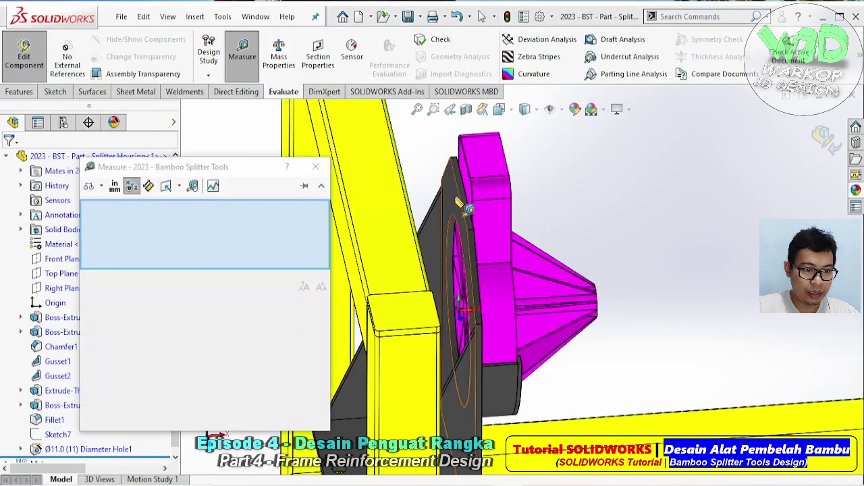
pyautogui.scroll(-1, 461, 197)
pyautogui.click(455, 195)
pyautogui.moveTo(455, 195); pyautogui.dragTo(438, 197, button='middle')
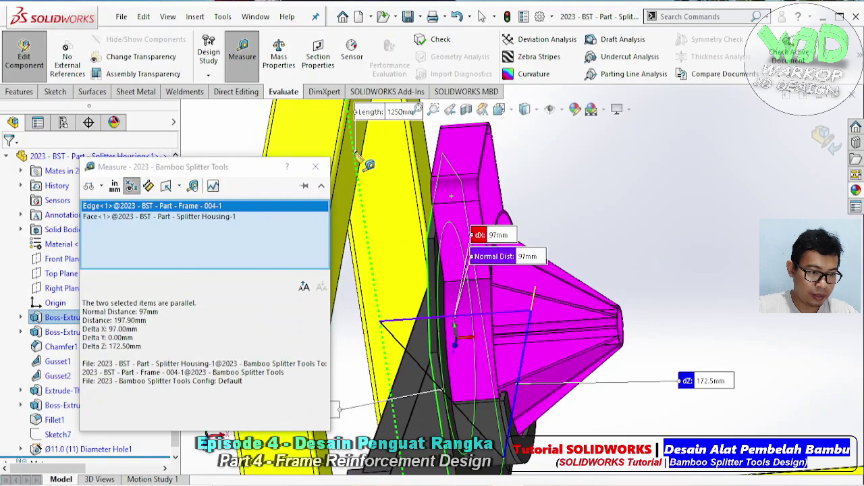
pyautogui.click(343, 203)
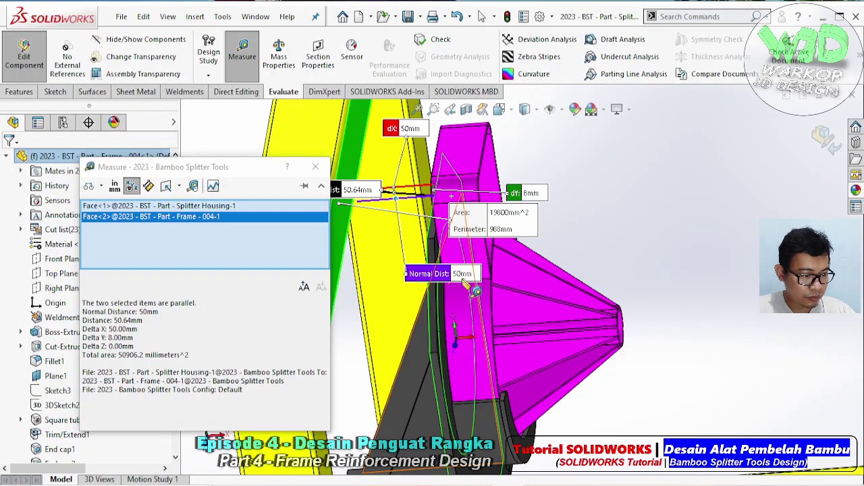
pyautogui.press('Escape')
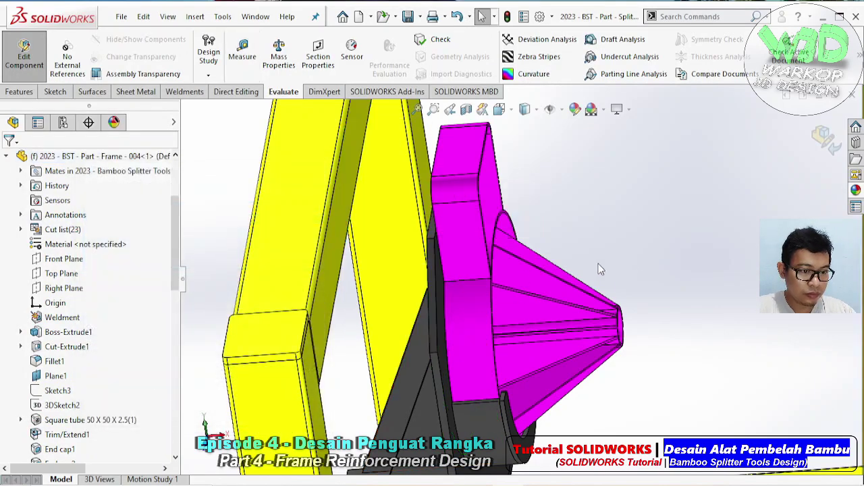
# Step: Finish editing the splitter housing and open the frame part for in-place editing
pyautogui.scroll(5, 540, 270)
pyautogui.moveTo(493, 298); pyautogui.dragTo(494, 268, button='middle')
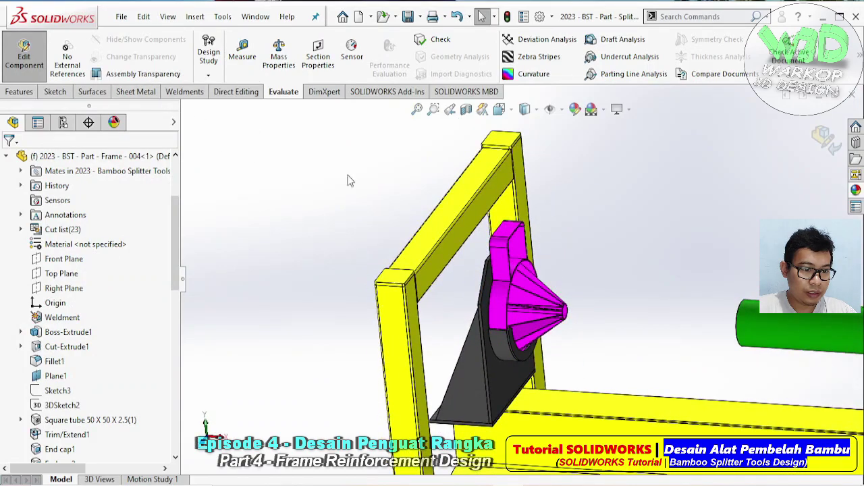
pyautogui.click(24, 54)
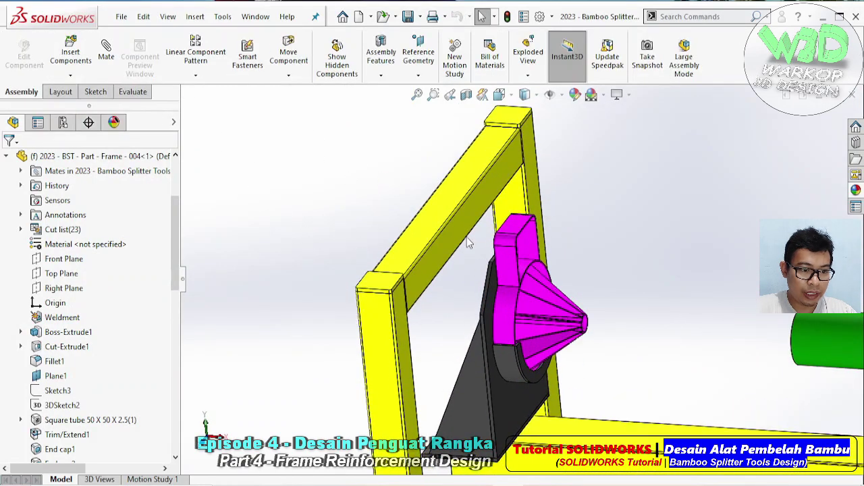
pyautogui.click(469, 241)
pyautogui.click(549, 142)
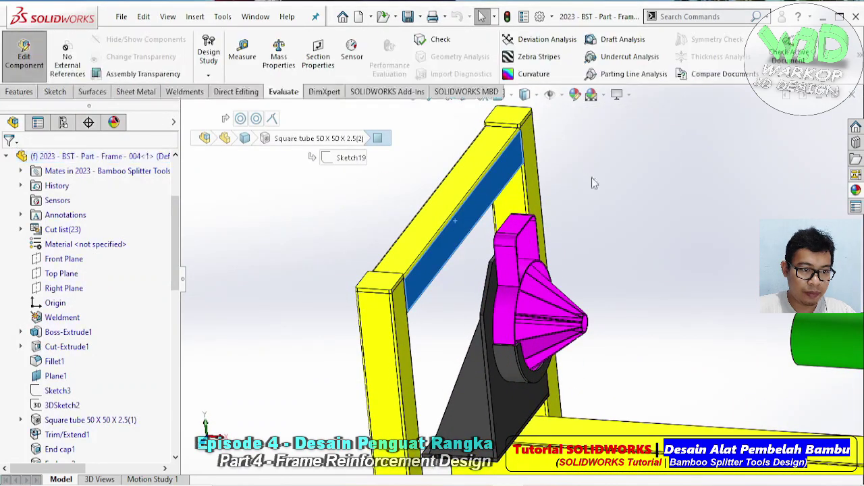
# Step: Linear pattern the upper horizontal tube body toward the splitter housing along an end cap edge, with 50 mm spacing and 2 instances
pyautogui.click(19, 91)
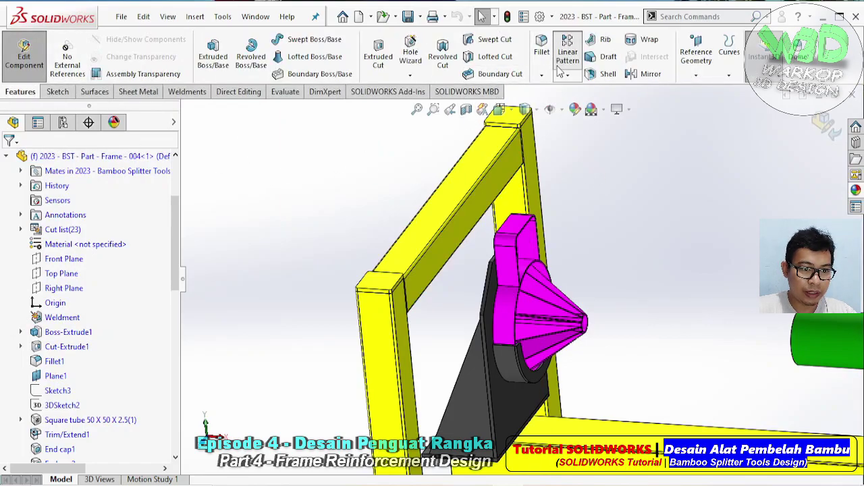
pyautogui.click(505, 125)
pyautogui.scroll(-4, 511, 160)
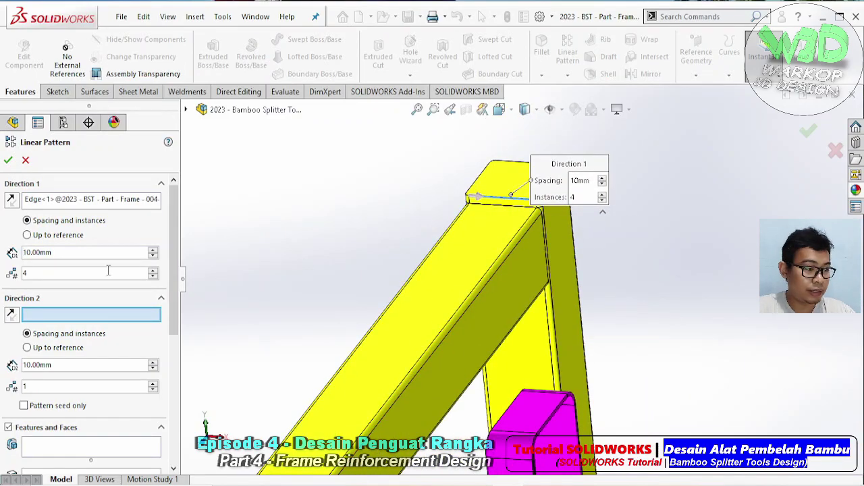
pyautogui.write('50')
pyautogui.press('Return')
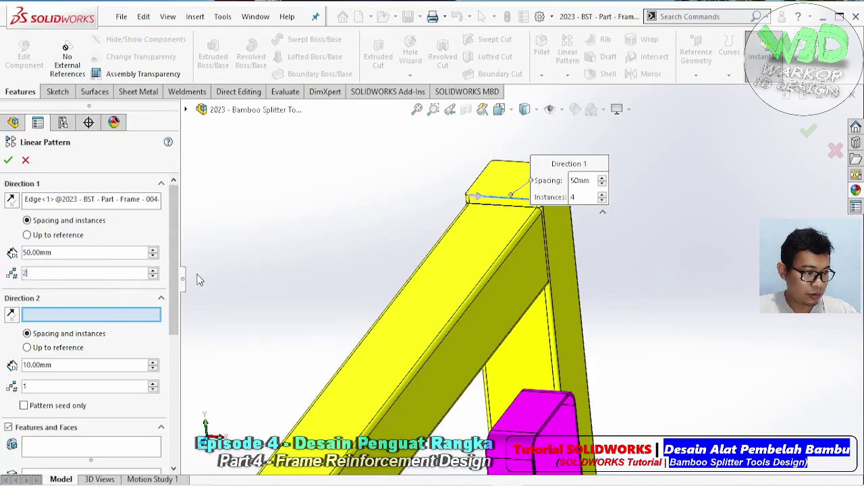
pyautogui.scroll(-3, 177, 336)
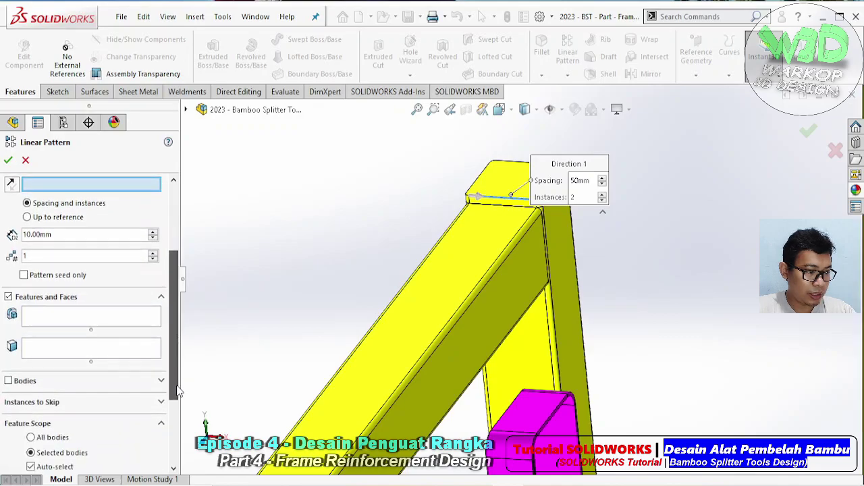
pyautogui.click(20, 383)
pyautogui.click(464, 289)
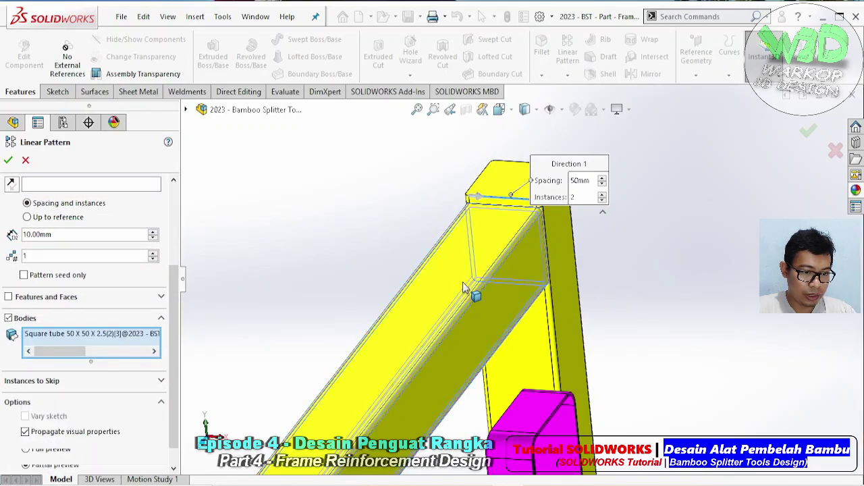
pyautogui.click(8, 160)
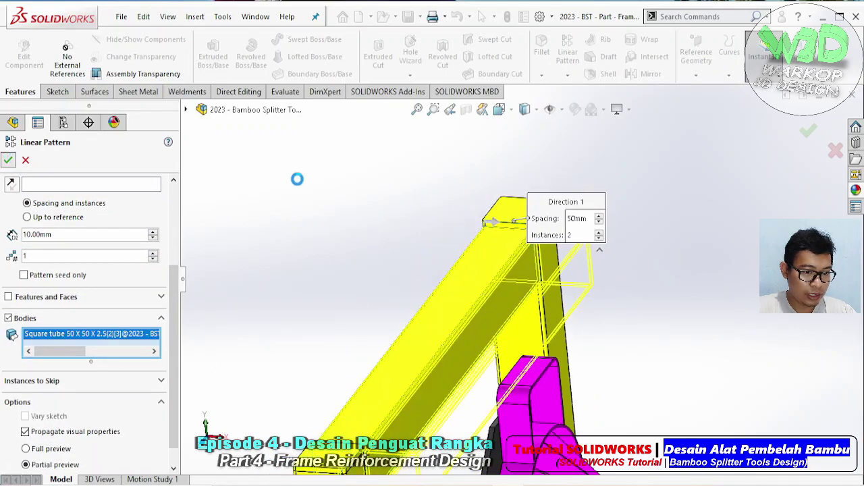
# Step: Start a Move Face offset on both end faces of the patterned horizontal tube
pyautogui.moveTo(481, 301); pyautogui.dragTo(430, 311, button='middle')
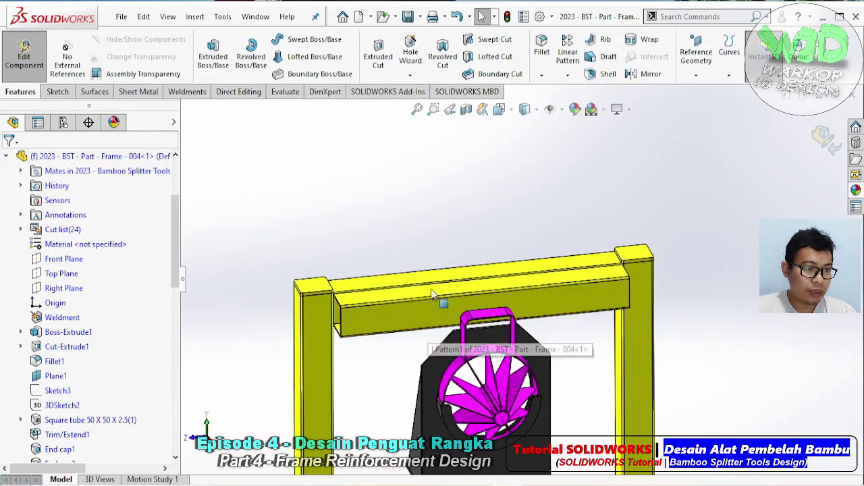
pyautogui.click(237, 92)
pyautogui.click(206, 53)
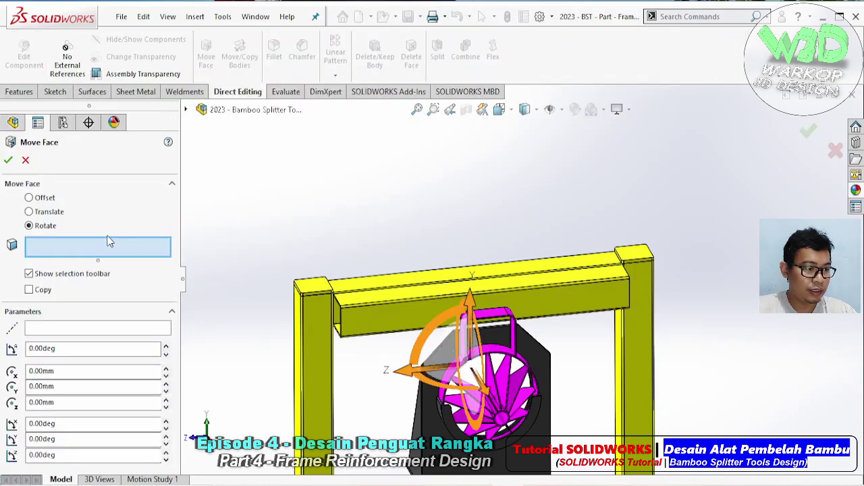
pyautogui.click(44, 198)
pyautogui.scroll(-10, 378, 317)
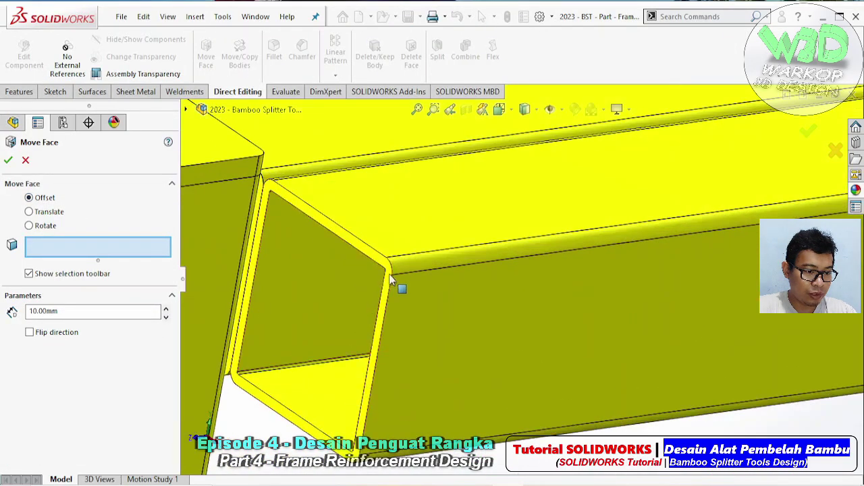
pyautogui.click(392, 281)
pyautogui.scroll(8, 398, 284)
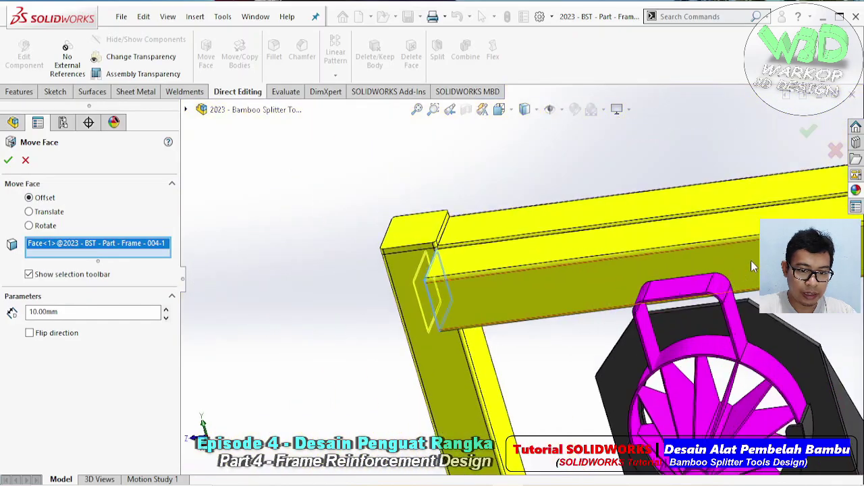
pyautogui.scroll(-5, 697, 245)
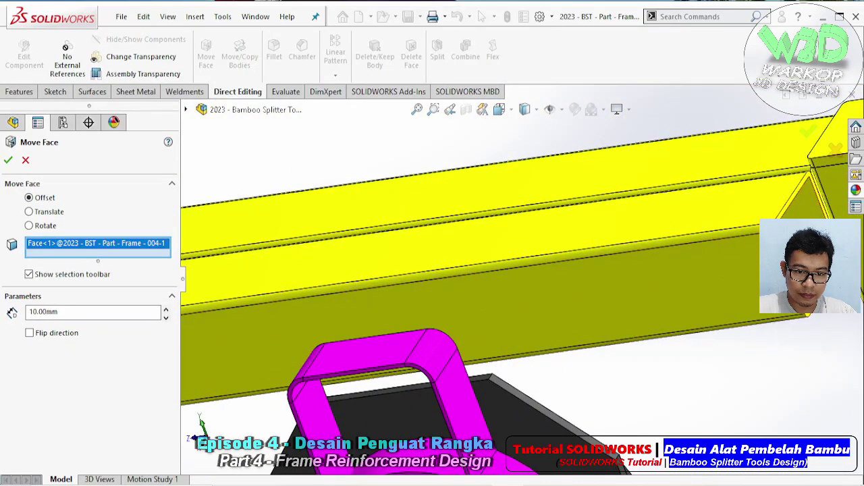
pyautogui.click(698, 244)
pyautogui.scroll(5, 698, 245)
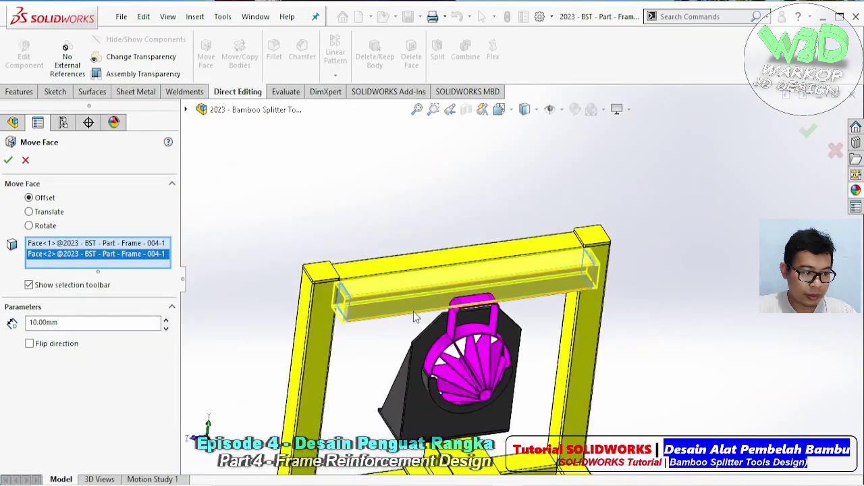
# Step: Offset both end faces of the patterned horizontal tube inward by 120 mm to shorten it into a crosspiece
pyautogui.click(60, 346)
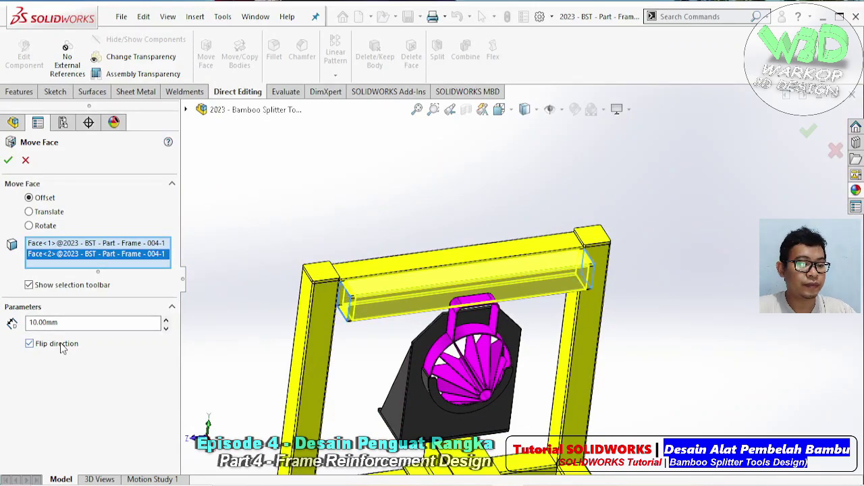
pyautogui.scroll(-5, 422, 297)
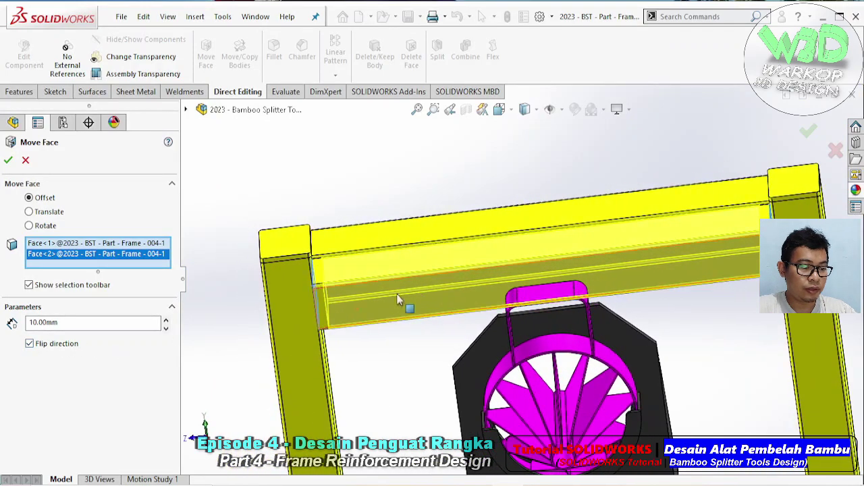
pyautogui.click(166, 322)
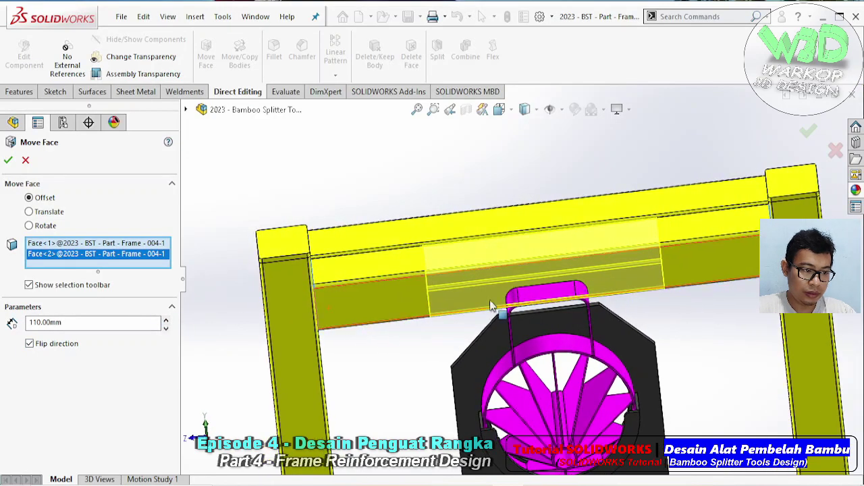
pyautogui.click(166, 322)
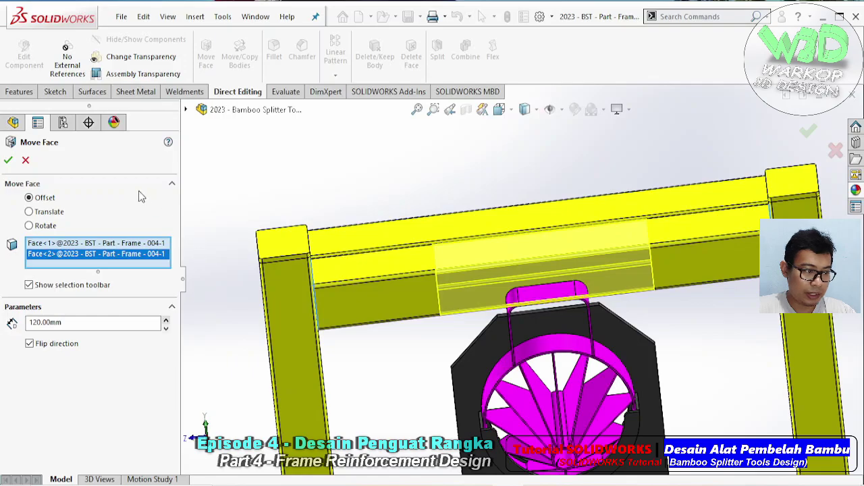
pyautogui.press('Return')
# Step: Cap both open ends of the short crosspiece with 5 mm outward end caps, thickness ratio 0 and 3 mm filleted corners
pyautogui.moveTo(358, 273); pyautogui.dragTo(378, 202, button='middle')
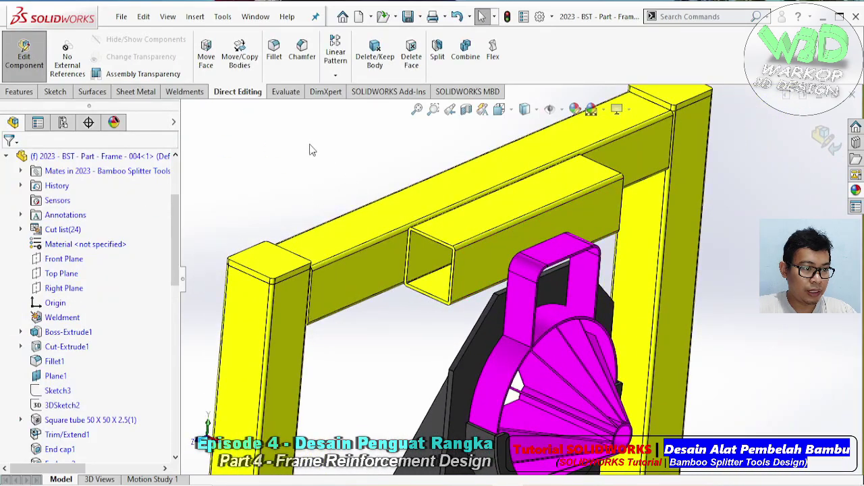
pyautogui.click(188, 91)
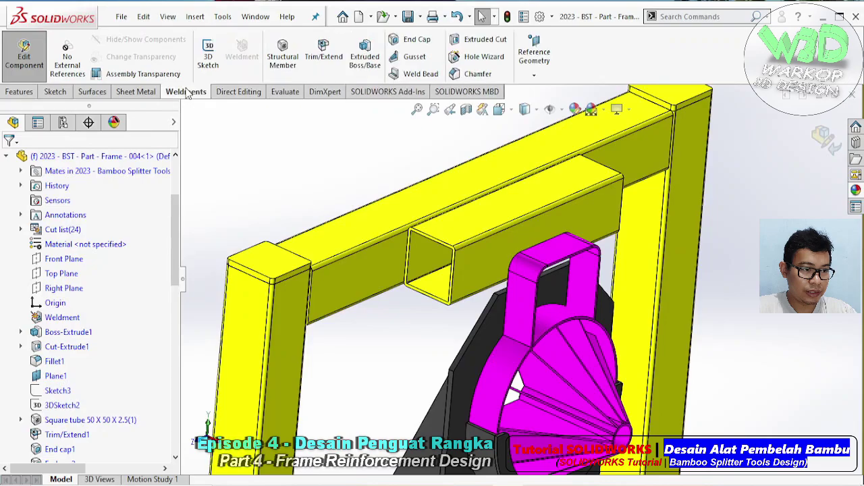
pyautogui.click(412, 42)
pyautogui.scroll(-6, 480, 275)
pyautogui.click(461, 198)
pyautogui.moveTo(462, 198); pyautogui.dragTo(711, 256, button='middle')
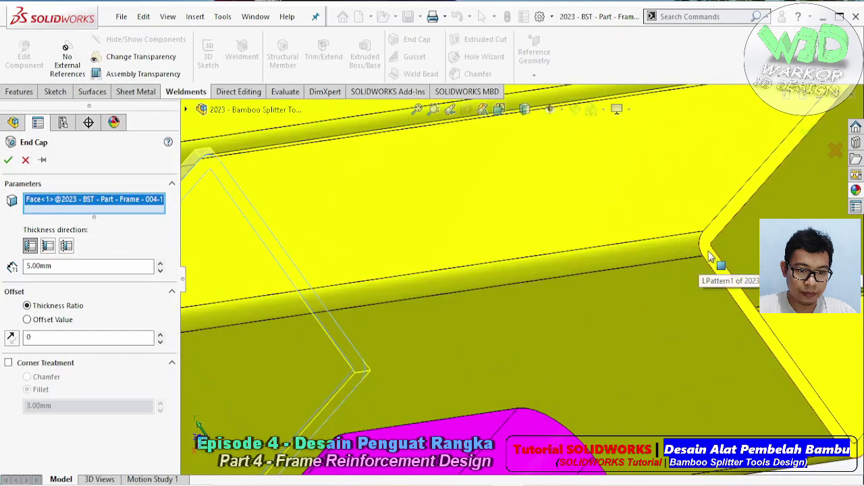
pyautogui.click(711, 256)
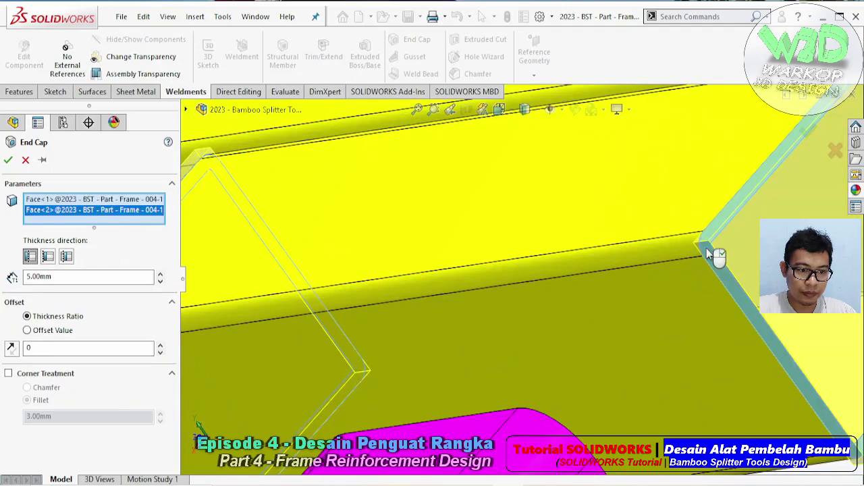
pyautogui.click(46, 377)
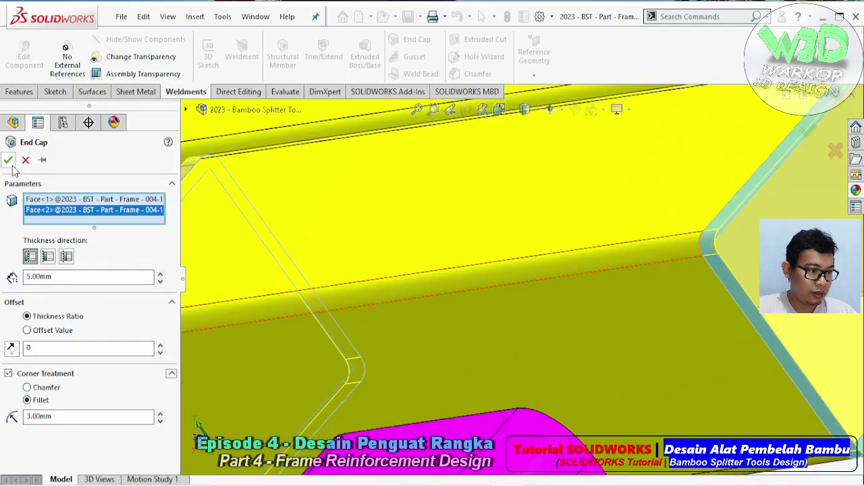
# Step: Finish editing the frame part and open the splitter housing for in-place editing
pyautogui.scroll(3, 489, 188)
pyautogui.scroll(3, 436, 250)
pyautogui.moveTo(436, 250); pyautogui.dragTo(532, 228, button='middle')
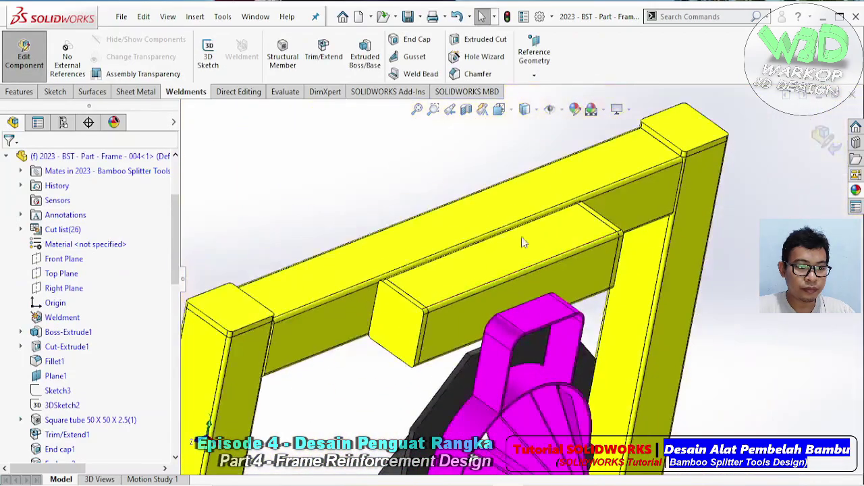
pyautogui.keyDown('ctrl'); pyautogui.moveTo(486, 276); pyautogui.dragTo(508, 197, button='middle'); pyautogui.keyUp('ctrl')
pyautogui.moveTo(507, 228)
pyautogui.mouseDown(button='middle')
pyautogui.moveTo(482, 151)
pyautogui.moveTo(498, 226)
pyautogui.mouseUp(button='middle')
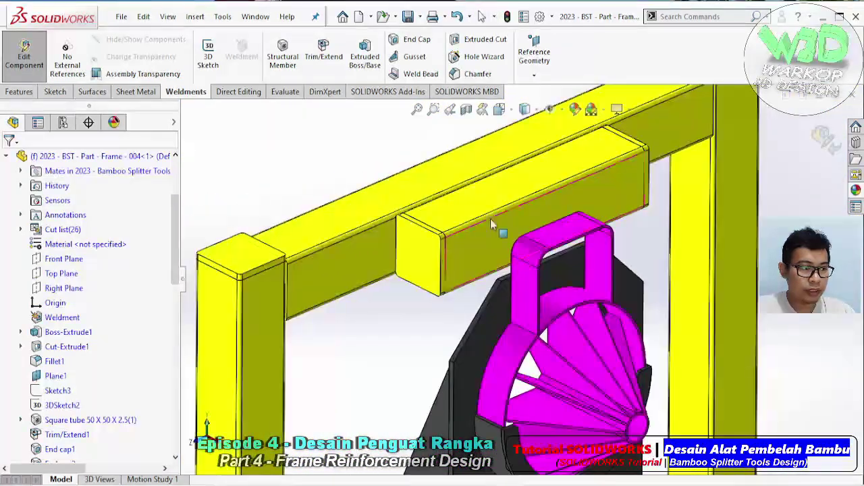
pyautogui.click(29, 57)
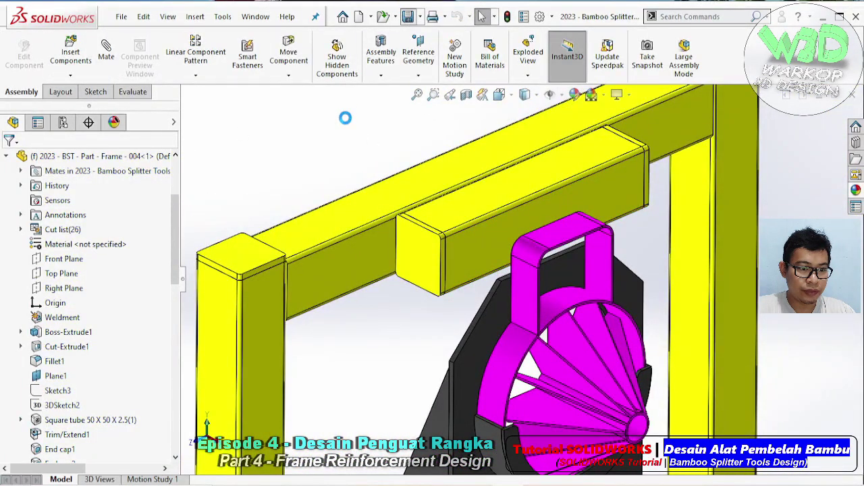
pyautogui.scroll(1, 529, 353)
pyautogui.moveTo(531, 404); pyautogui.dragTo(520, 328, button='middle')
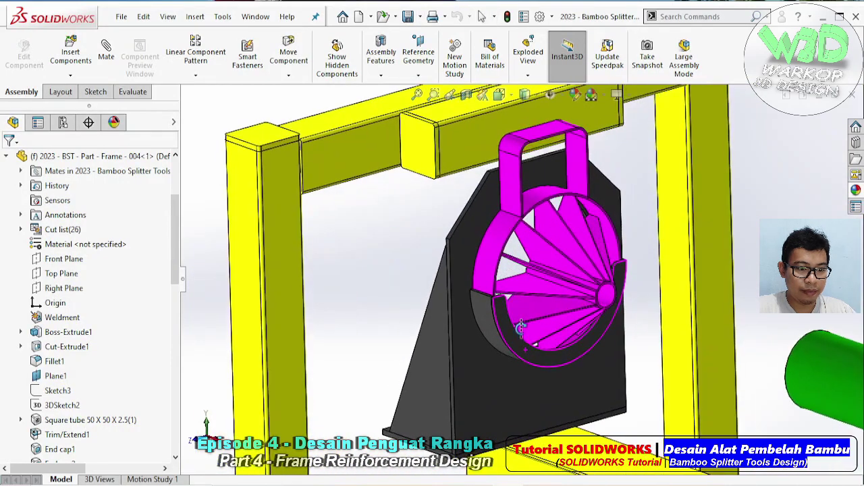
pyautogui.click(474, 206)
pyautogui.click(533, 146)
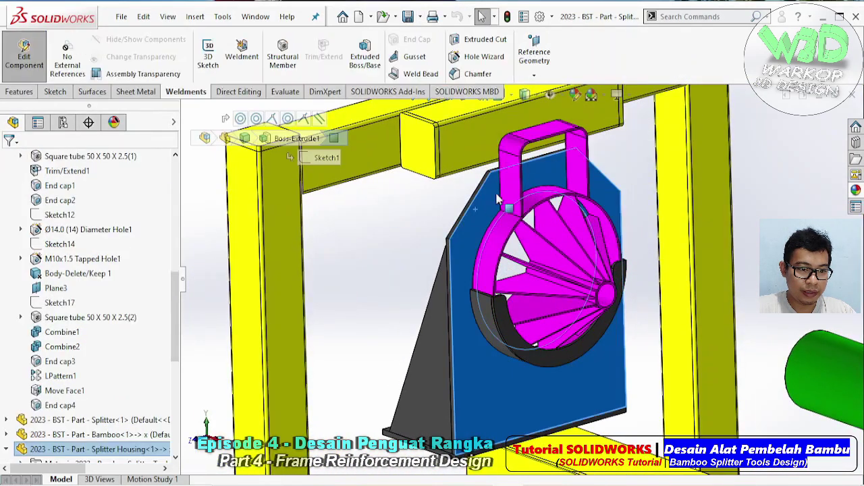
# Step: Delete the 50 mm, 45° chamfer from the upper corners of the splitter housing's upright plate
pyautogui.scroll(-5, 502, 195)
pyautogui.click(479, 172)
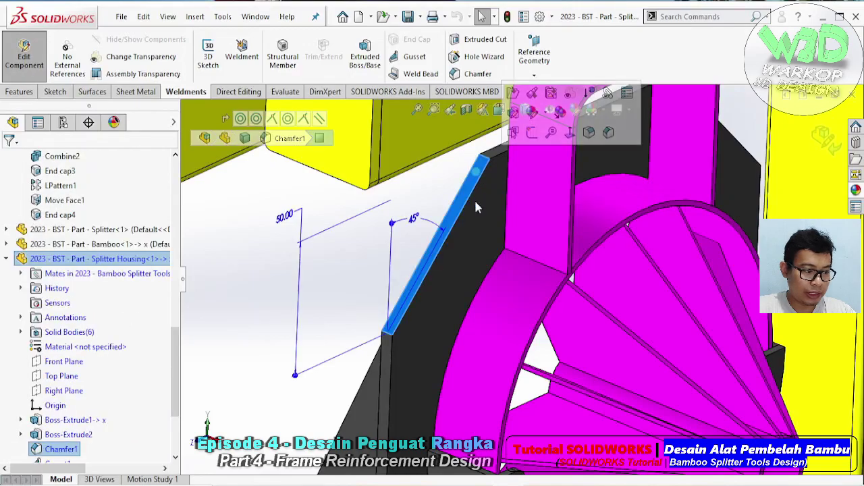
pyautogui.scroll(-4, 62, 362)
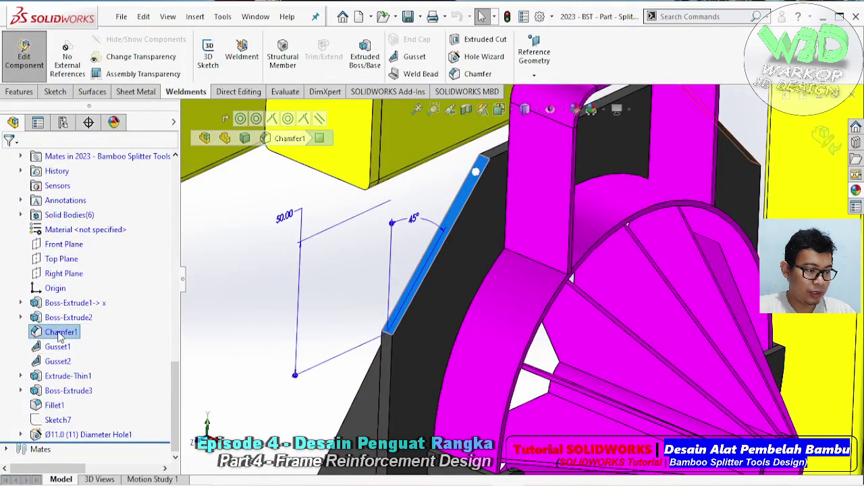
pyautogui.rightClick(60, 336)
pyautogui.click(93, 229)
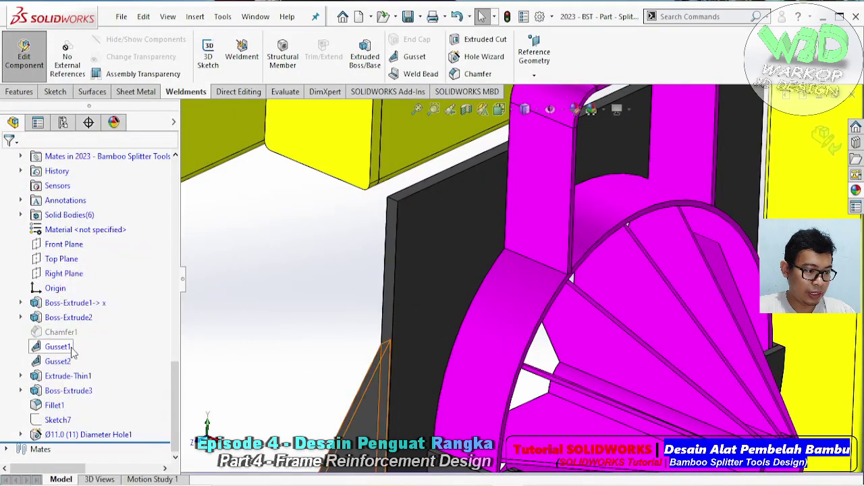
pyautogui.rightClick(65, 333)
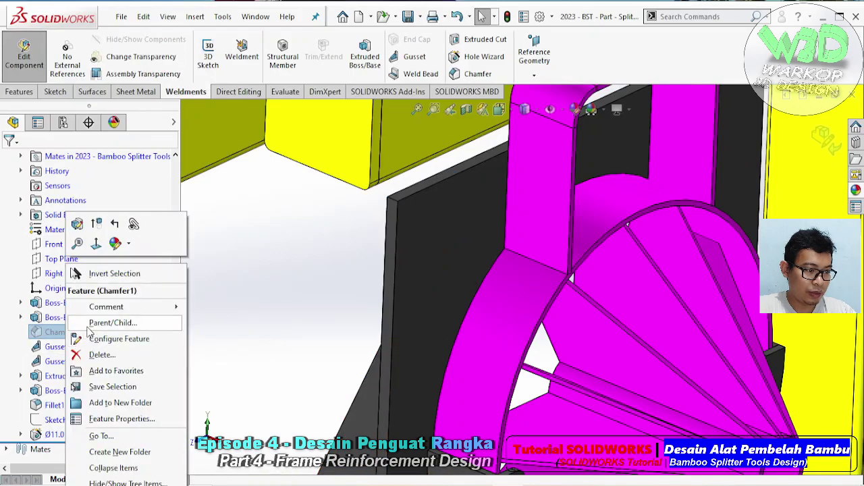
pyautogui.click(100, 356)
# Step: Measure the distance between the upper edge face of the housing's upright plate and the crosspiece's upper face
pyautogui.scroll(6, 473, 246)
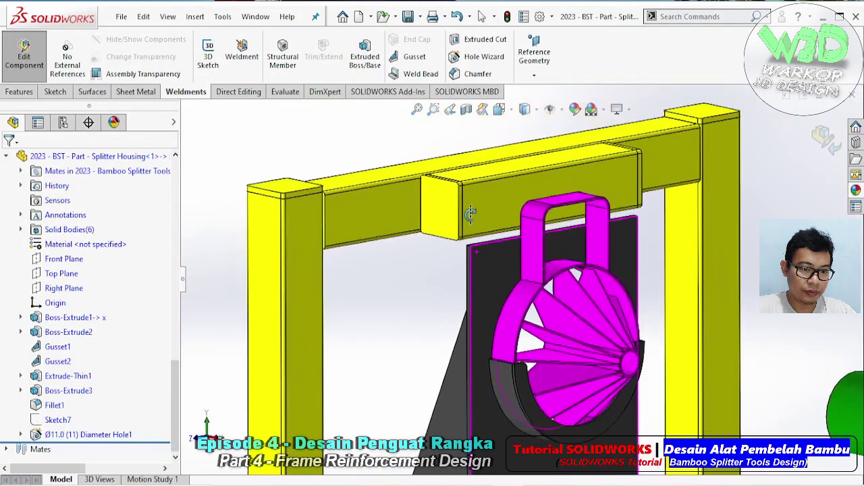
pyautogui.scroll(-2, 477, 240)
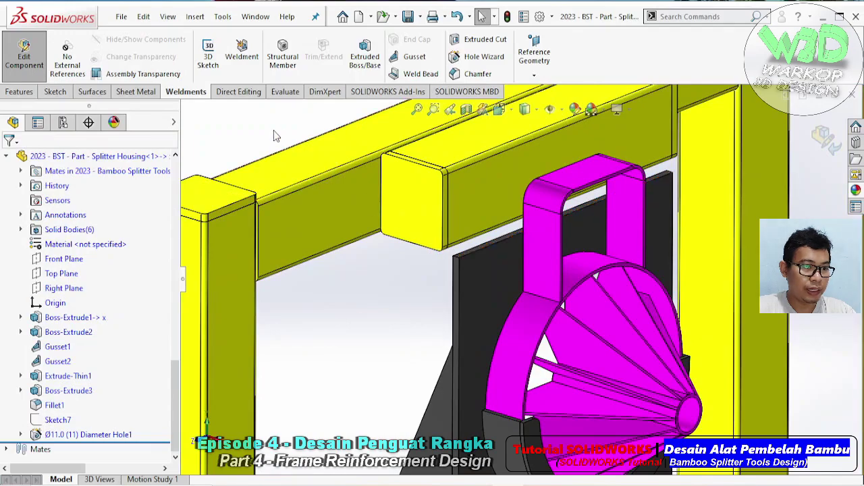
pyautogui.click(285, 95)
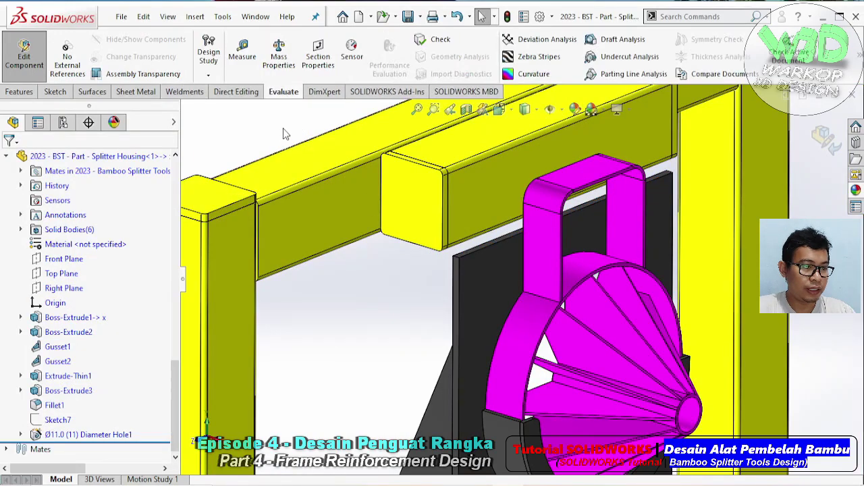
pyautogui.click(241, 53)
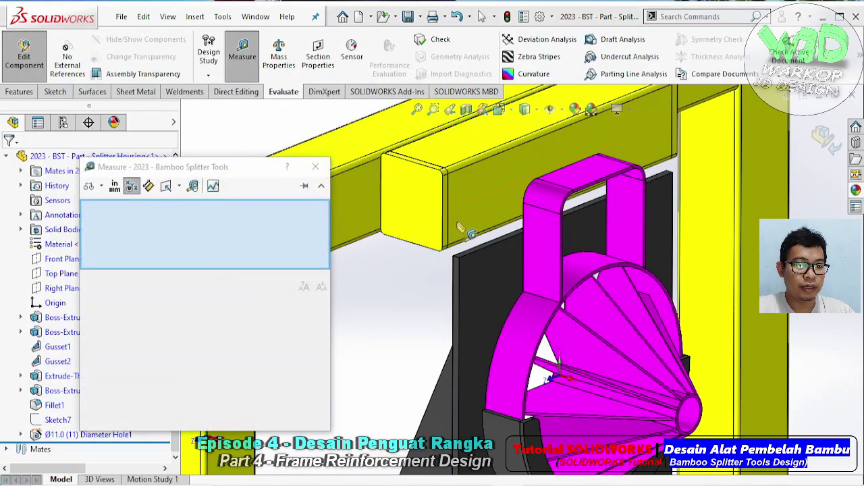
pyautogui.scroll(-4, 503, 233)
pyautogui.click(500, 231)
pyautogui.scroll(3, 503, 216)
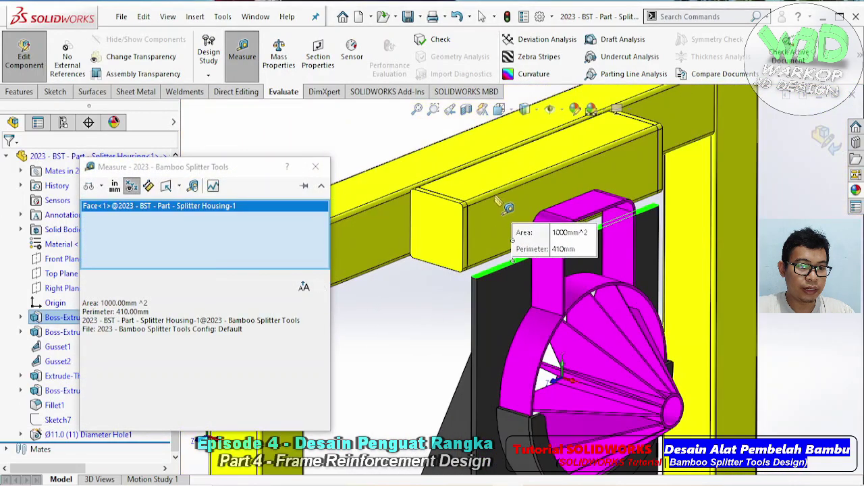
pyautogui.click(499, 181)
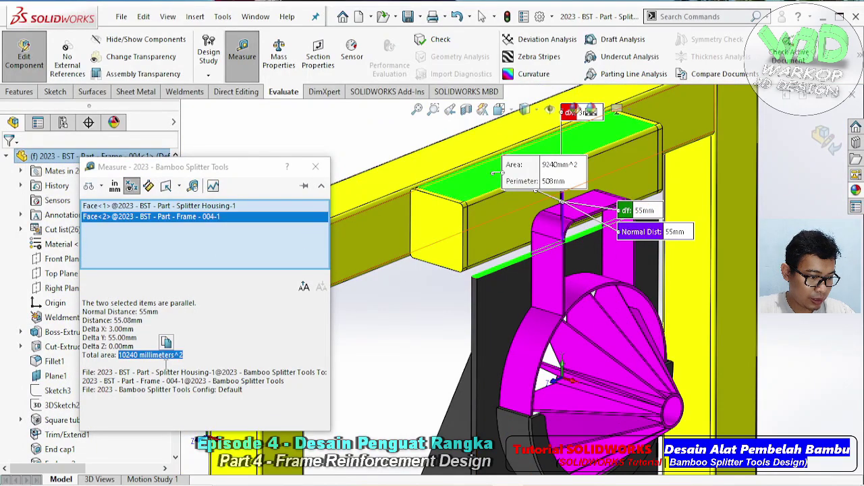
pyautogui.click(318, 168)
pyautogui.click(506, 315)
pyautogui.moveTo(506, 319); pyautogui.dragTo(540, 298, button='middle')
pyautogui.press('Escape')
# Step: Extend the housing's upright plate upward by offsetting its upper edge face 55 mm with Move Face
pyautogui.scroll(-2, 540, 299)
pyautogui.moveTo(441, 202); pyautogui.dragTo(430, 196, button='middle')
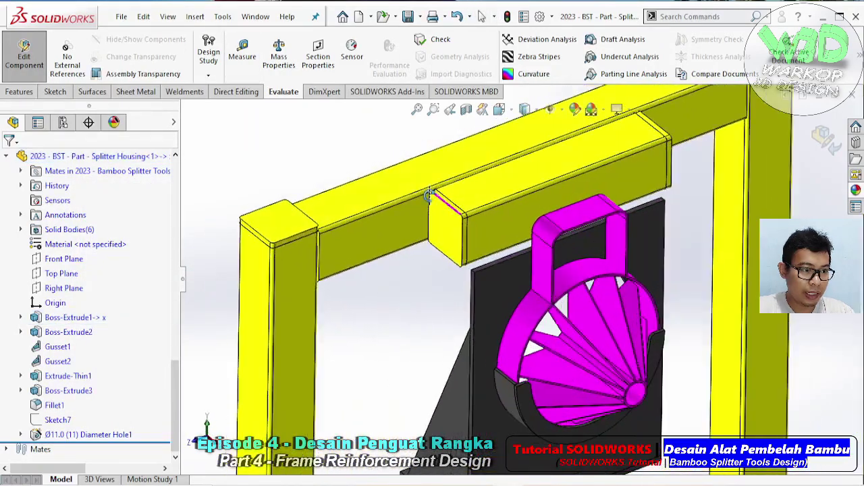
pyautogui.click(236, 92)
pyautogui.click(206, 51)
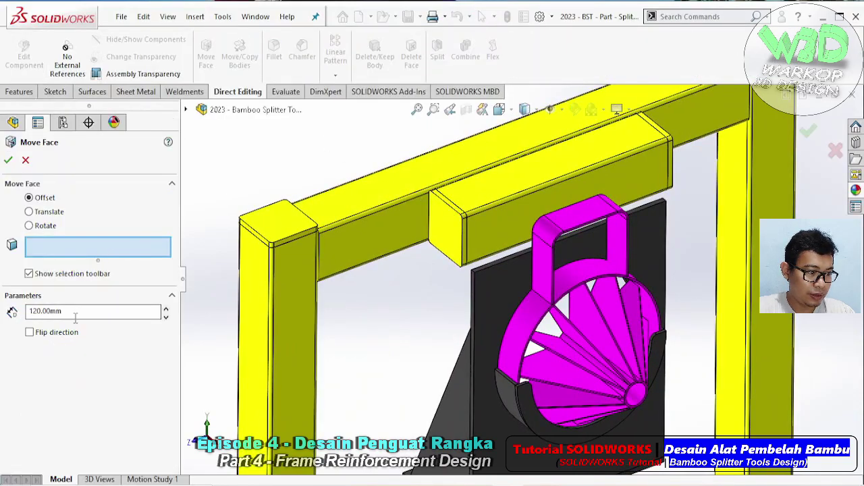
pyautogui.write('55')
pyautogui.scroll(-3, 501, 275)
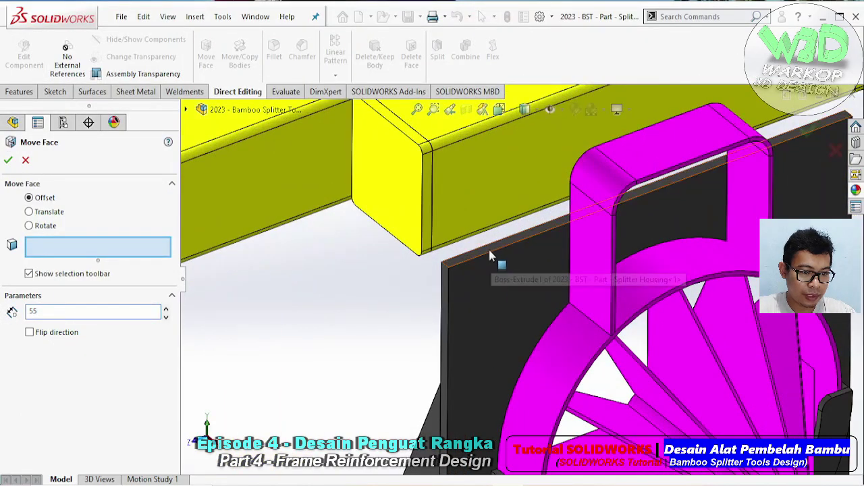
pyautogui.click(499, 259)
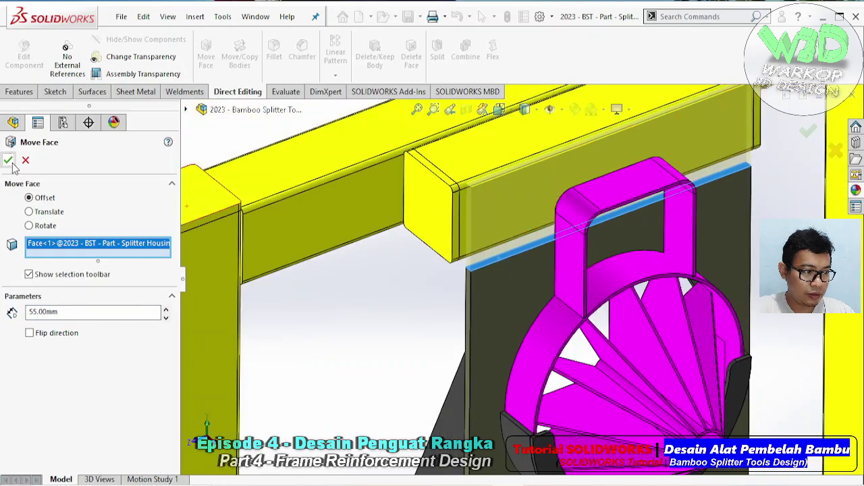
pyautogui.click(8, 160)
# Step: Set the height of the splitter housing's Gusset1 to 250 mm and its base length to 100 mm
pyautogui.scroll(4, 483, 329)
pyautogui.moveTo(483, 328); pyautogui.dragTo(489, 289, button='middle')
pyautogui.scroll(2, 475, 352)
pyautogui.click(489, 287)
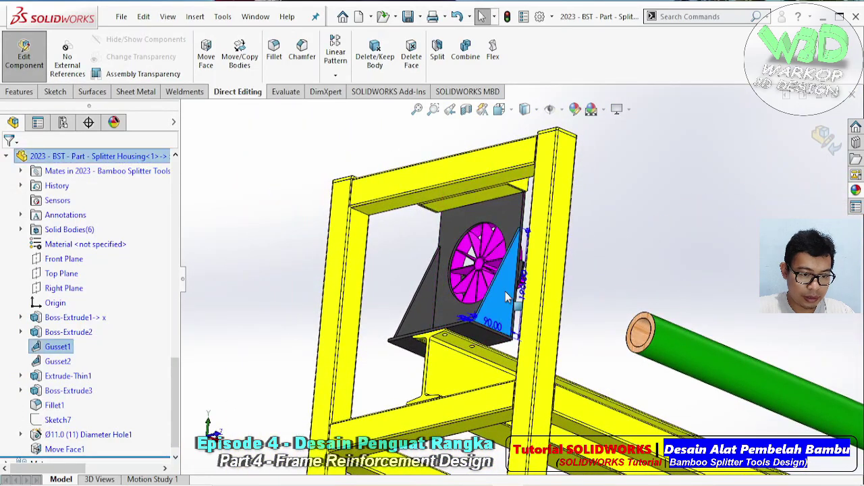
pyautogui.scroll(-3, 535, 292)
pyautogui.doubleClick(542, 282)
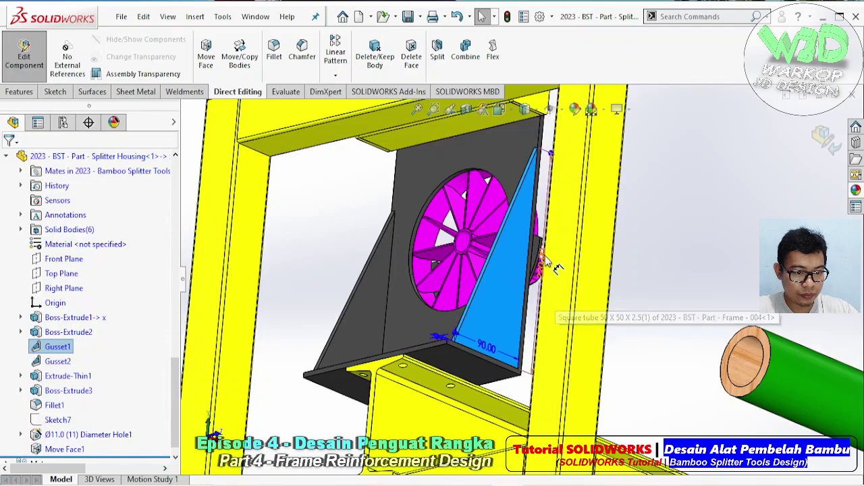
pyautogui.click(542, 260)
pyautogui.write('24')
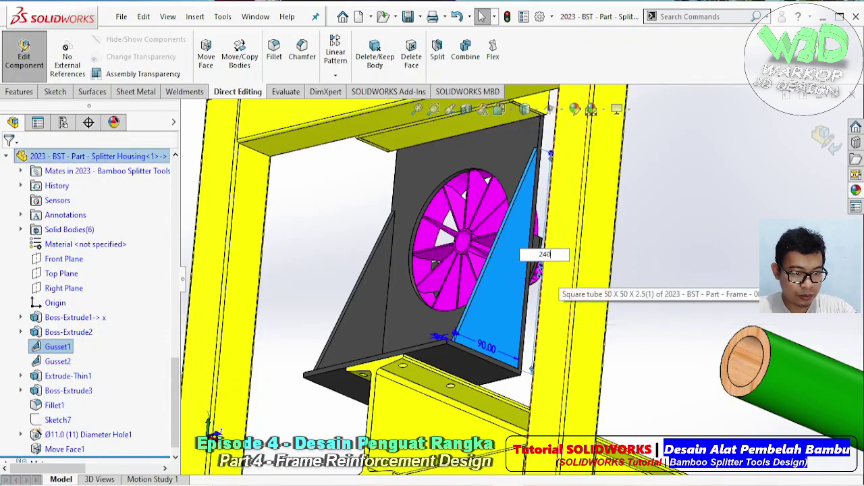
pyautogui.write('0')
pyautogui.press('Return')
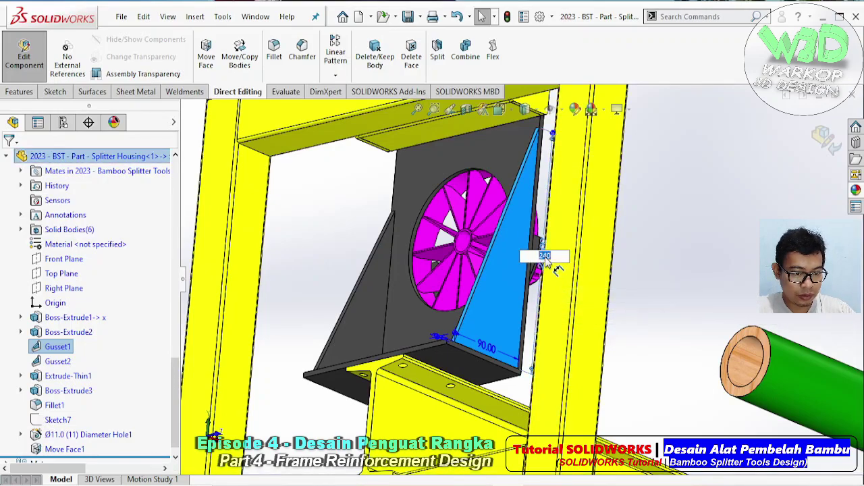
pyautogui.moveTo(548, 266); pyautogui.dragTo(487, 361, button='middle')
pyautogui.doubleClick(494, 345)
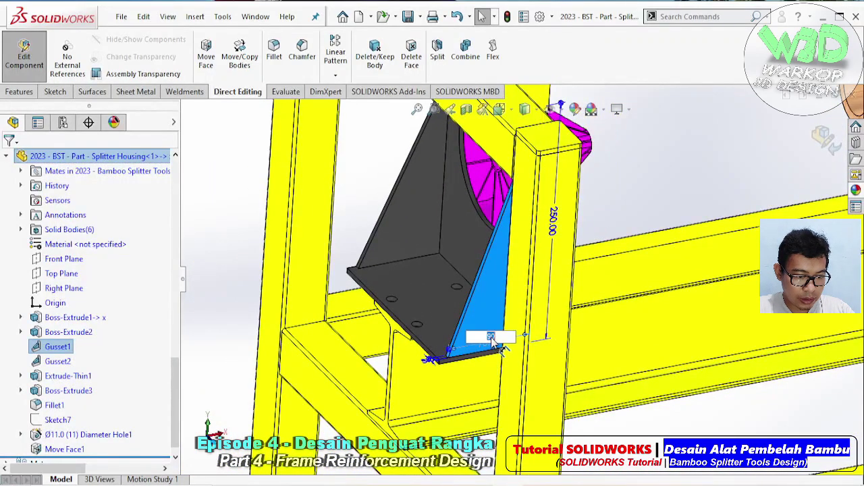
pyautogui.write('100')
pyautogui.press('Return')
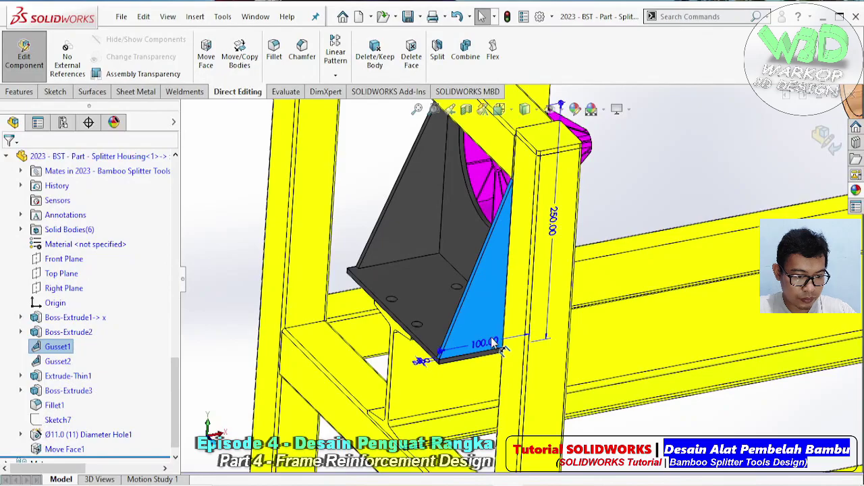
# Step: Set the height of the splitter housing's Gusset2 to 250 mm and its base length to 100 mm
pyautogui.scroll(-10, 442, 343)
pyautogui.scroll(10, 443, 337)
pyautogui.moveTo(423, 199)
pyautogui.mouseDown(button='middle')
pyautogui.moveTo(506, 175)
pyautogui.moveTo(497, 224)
pyautogui.moveTo(438, 199)
pyautogui.mouseUp(button='middle')
pyautogui.click(496, 225)
pyautogui.click(438, 199)
pyautogui.click(497, 227)
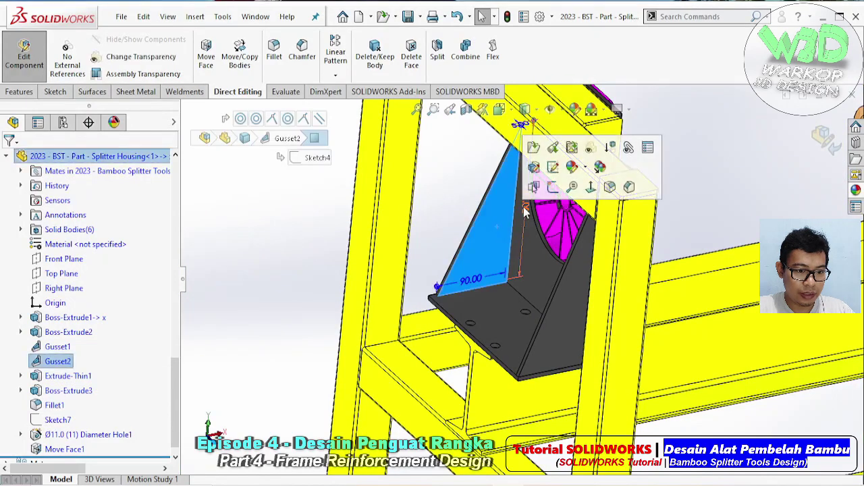
pyautogui.click(524, 207)
pyautogui.write('2')
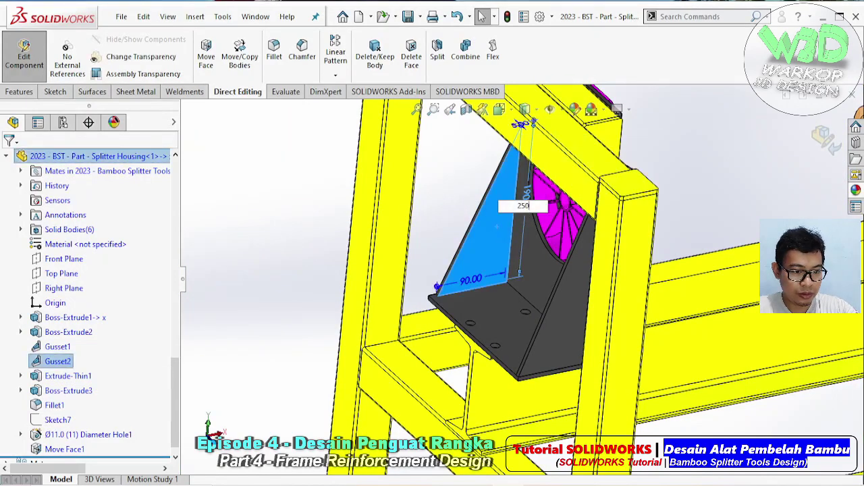
pyautogui.write('50')
pyautogui.press('Return')
pyautogui.click(472, 279)
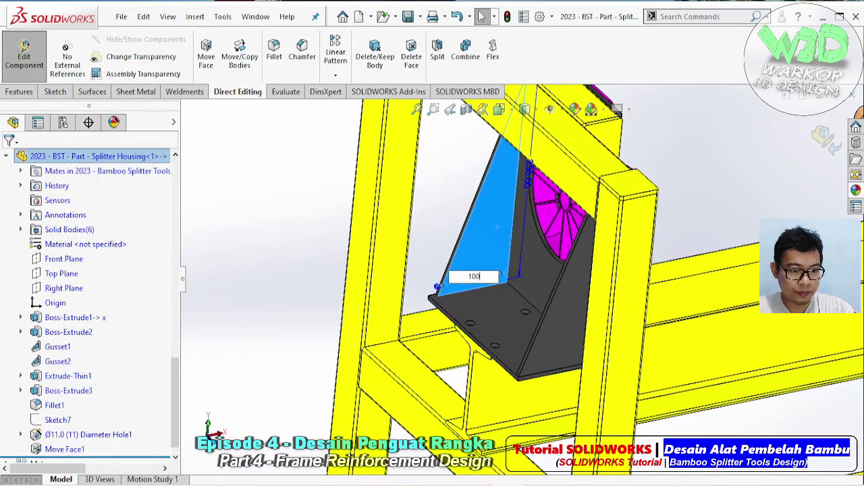
pyautogui.press('Return')
# Step: On the front face of the housing's upright plate, sketch a vertical centerline about 20 mm long down from the upper edge's midpoint
pyautogui.moveTo(729, 181); pyautogui.dragTo(449, 265, button='middle')
pyautogui.scroll(-4, 561, 218)
pyautogui.moveTo(561, 218); pyautogui.dragTo(538, 286, button='middle')
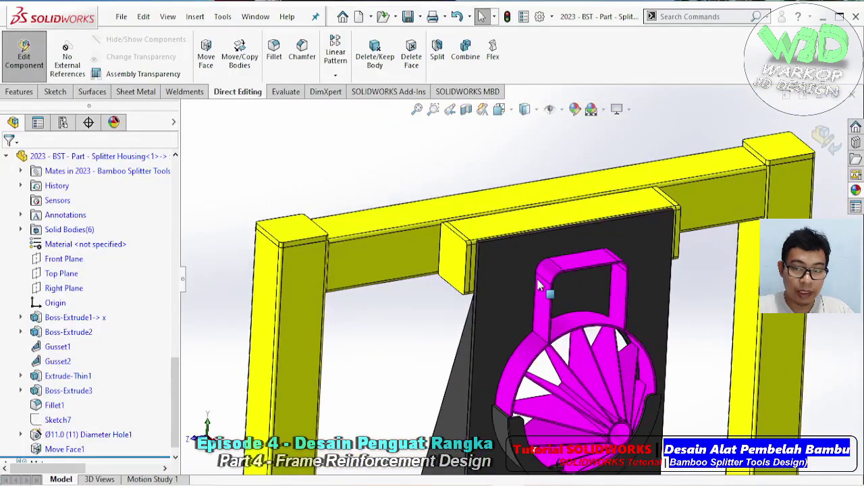
pyautogui.scroll(-1, 598, 268)
pyautogui.moveTo(597, 268); pyautogui.dragTo(572, 236, button='middle')
pyautogui.scroll(-1, 584, 268)
pyautogui.click(571, 237)
pyautogui.click(611, 189)
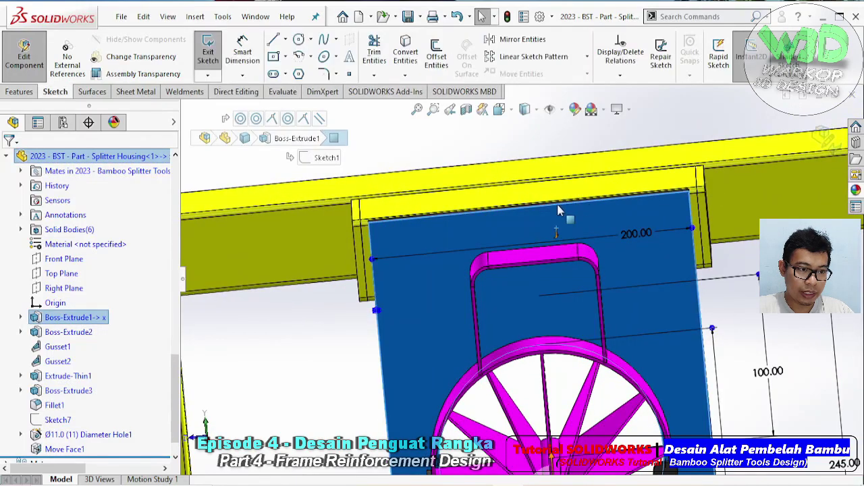
pyautogui.click(286, 40)
pyautogui.click(295, 74)
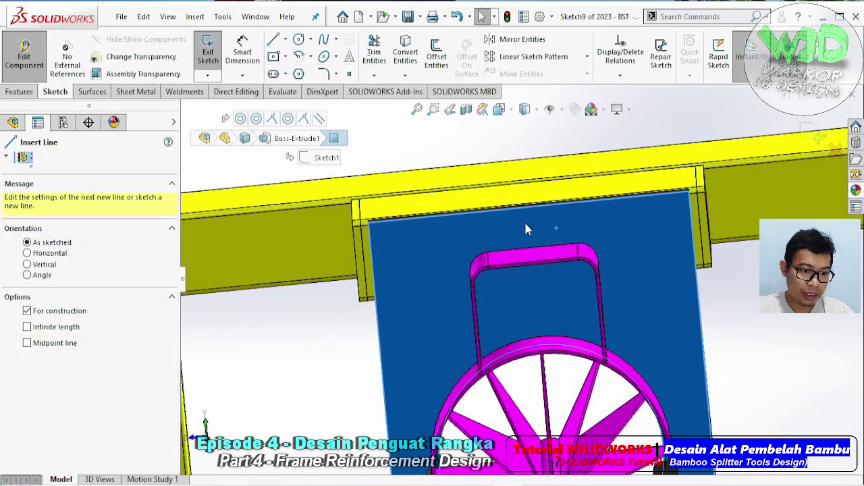
pyautogui.click(528, 207)
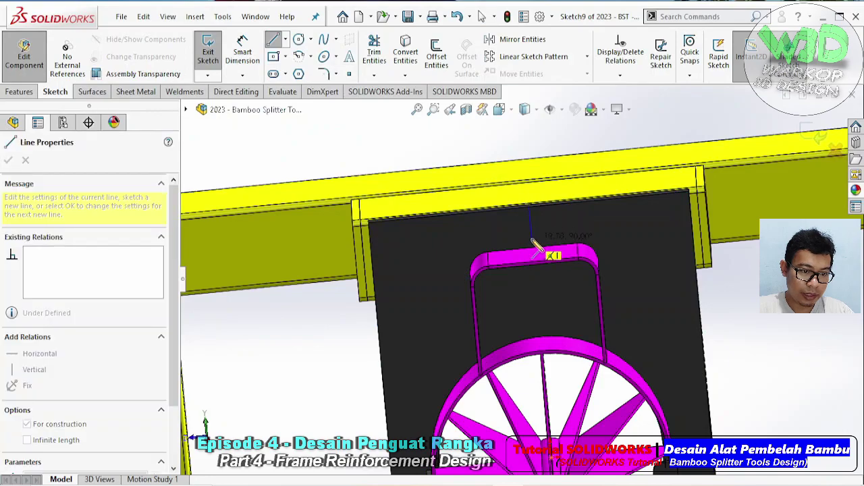
pyautogui.click(532, 238)
pyautogui.press('Escape')
# Step: Sketch a horizontal centerline across the plate and make the vertical centerline's lower endpoint its midpoint
pyautogui.click(285, 39)
pyautogui.click(297, 73)
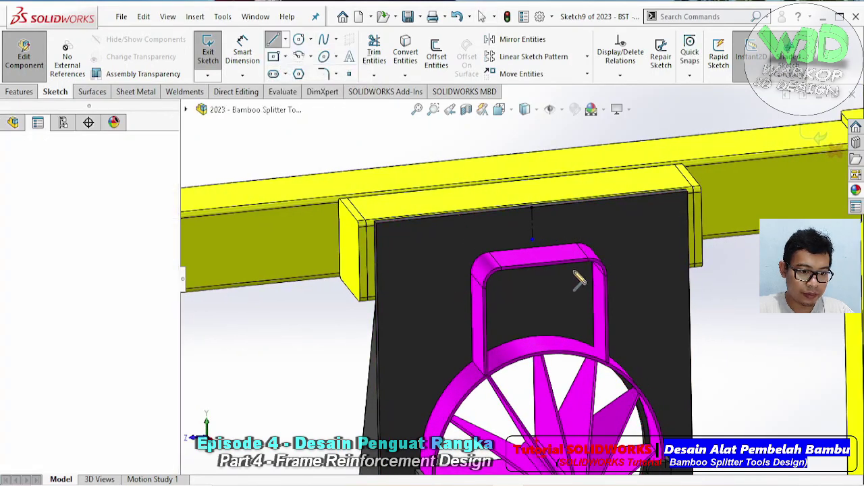
pyautogui.click(638, 261)
pyautogui.press('Escape')
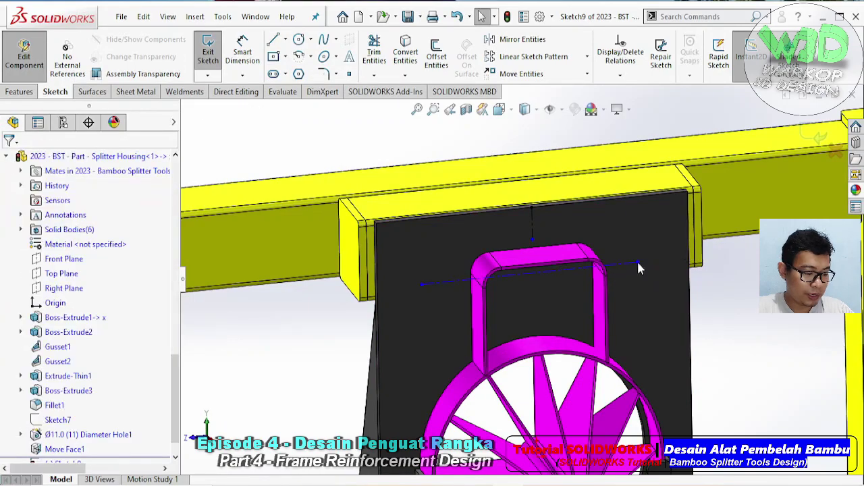
pyautogui.click(533, 241)
pyautogui.keyDown('ctrl'); pyautogui.click(578, 268); pyautogui.keyUp('ctrl')
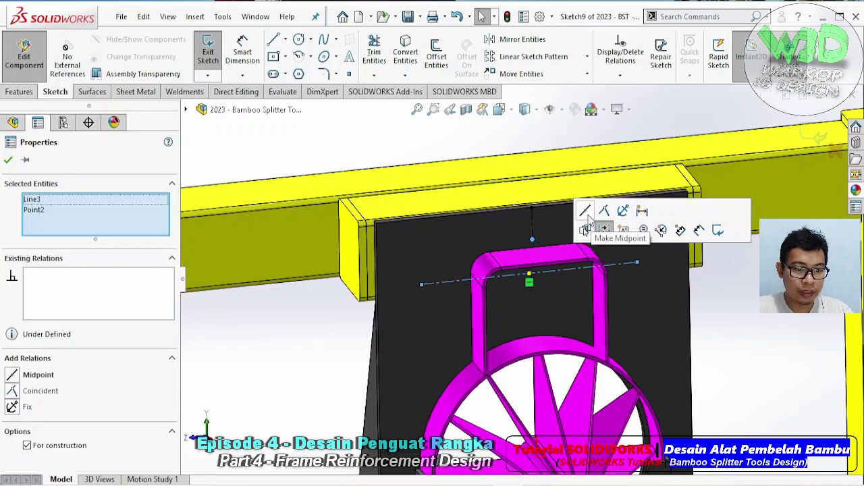
pyautogui.press('Escape')
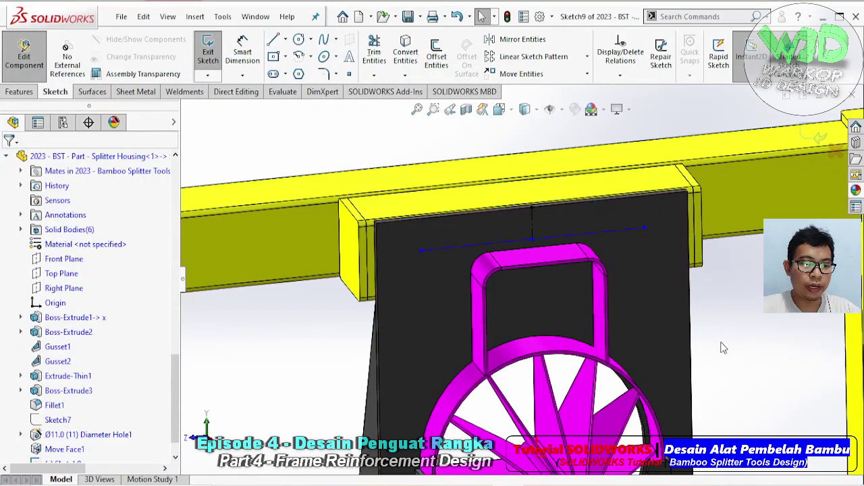
# Step: Dimension the vertical centerline's length as 25 mm
pyautogui.click(244, 56)
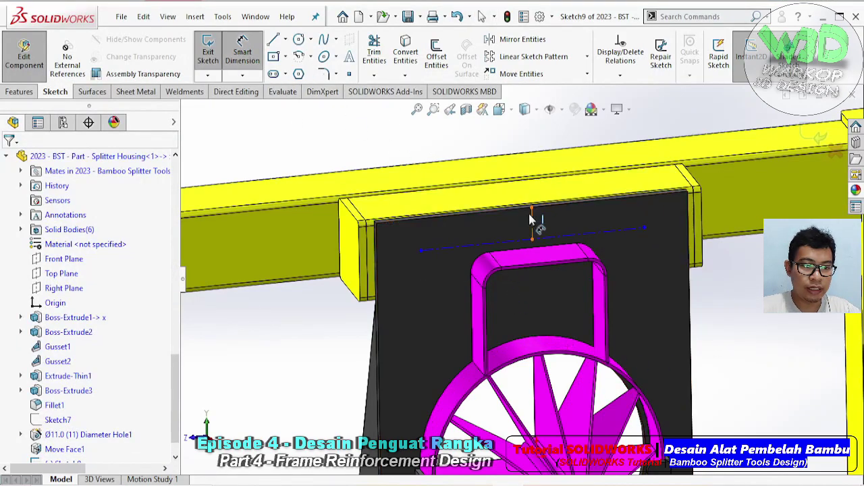
pyautogui.click(531, 223)
pyautogui.click(559, 222)
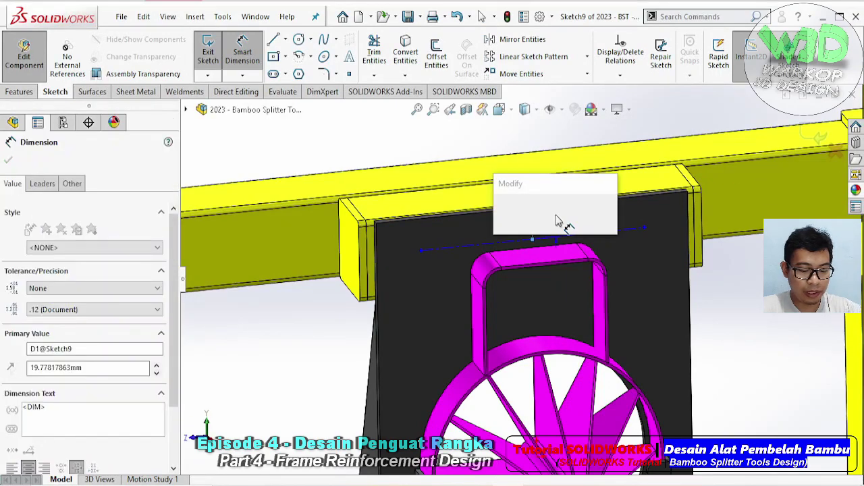
pyautogui.write('25')
pyautogui.press('Return')
pyautogui.press('Escape')
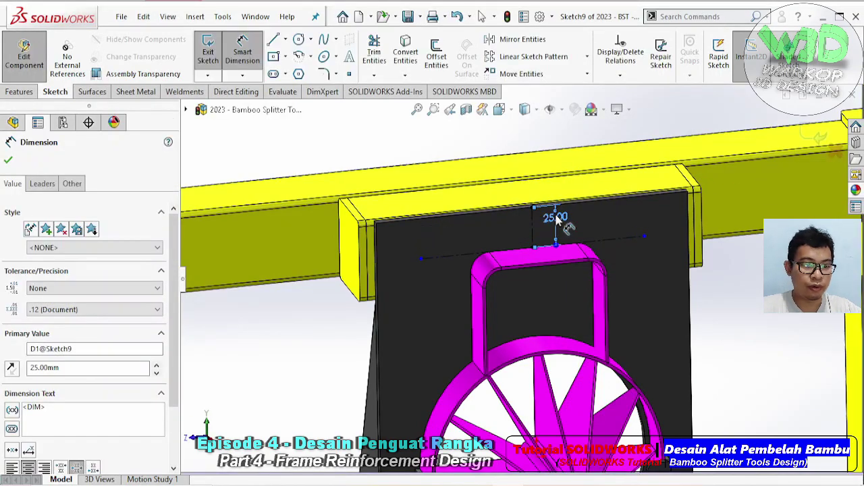
pyautogui.moveTo(523, 225)
pyautogui.mouseDown(button='middle')
pyautogui.moveTo(514, 210)
pyautogui.moveTo(519, 228)
pyautogui.mouseUp(button='middle')
pyautogui.scroll(-1, 445, 254)
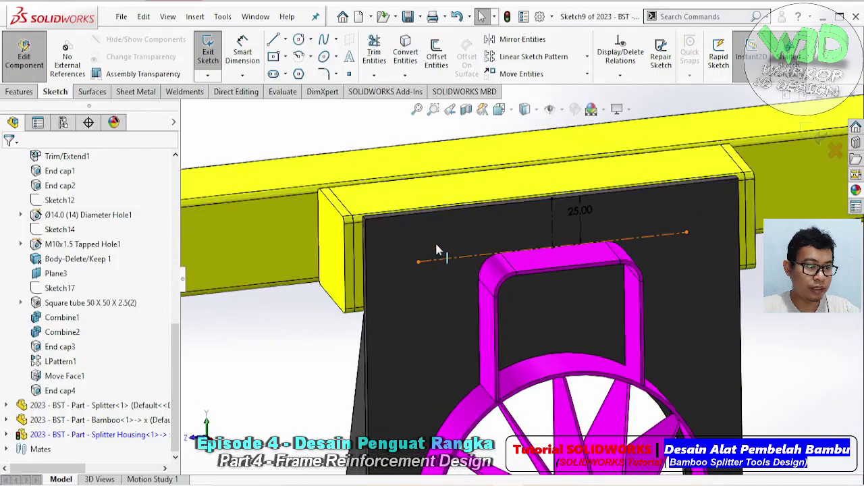
# Step: Dimension the horizontal centerline's endpoint 25 mm from the plate's nearby side edge and close the sketch
pyautogui.click(244, 51)
pyautogui.click(419, 262)
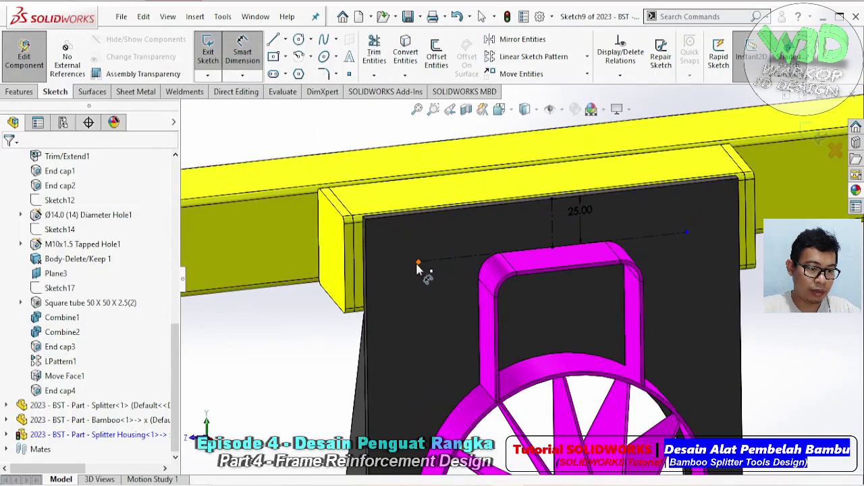
pyautogui.click(381, 243)
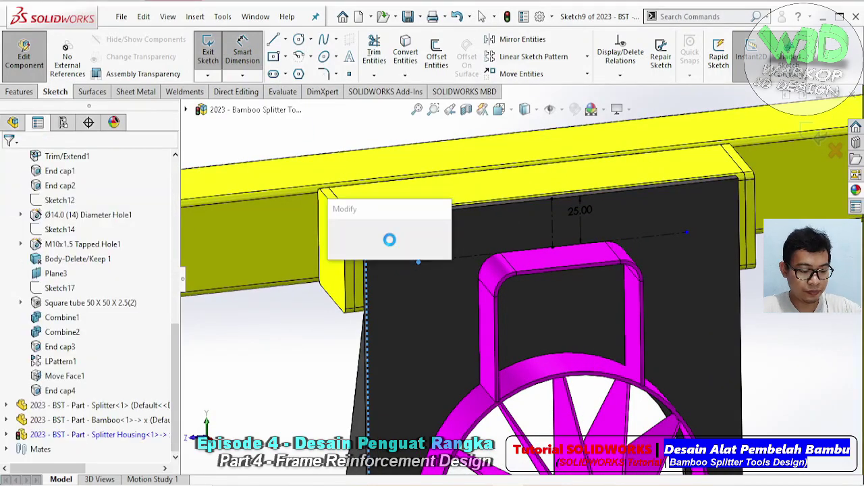
pyautogui.write('25')
pyautogui.press('Return')
pyautogui.press('Escape')
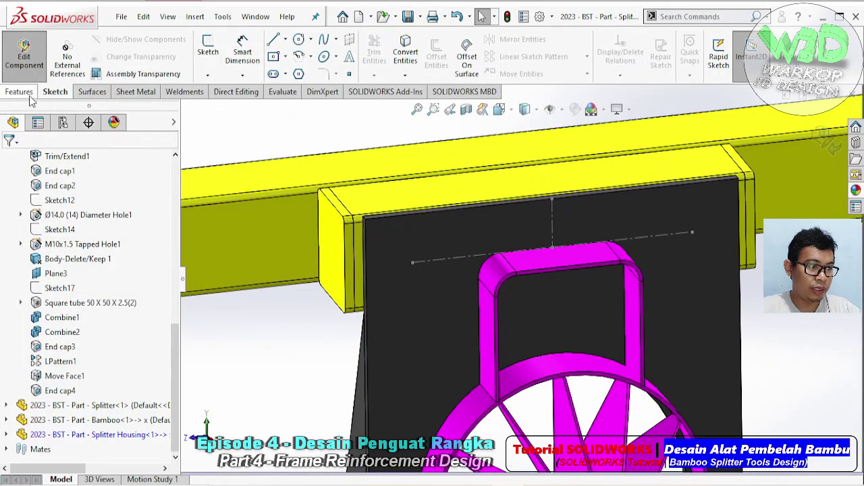
# Step: Start a Hole Wizard feature with a plain hole, JIS standard and Drill sizes type
pyautogui.click(410, 55)
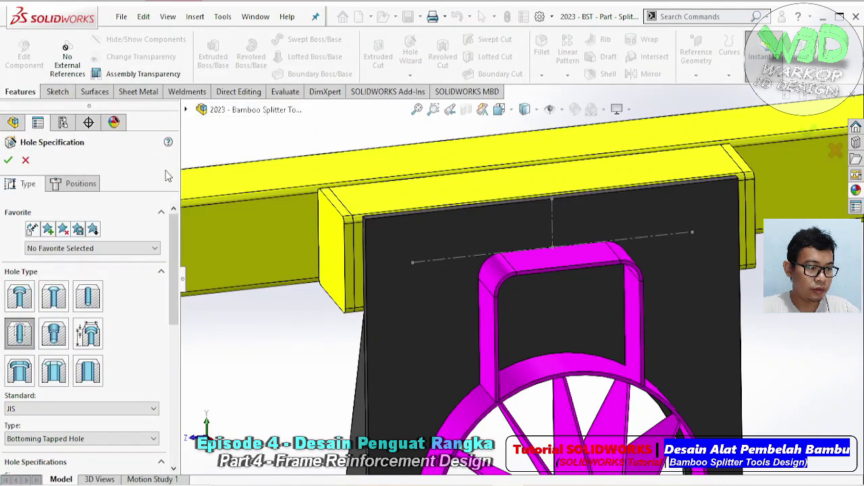
pyautogui.scroll(-3, 91, 229)
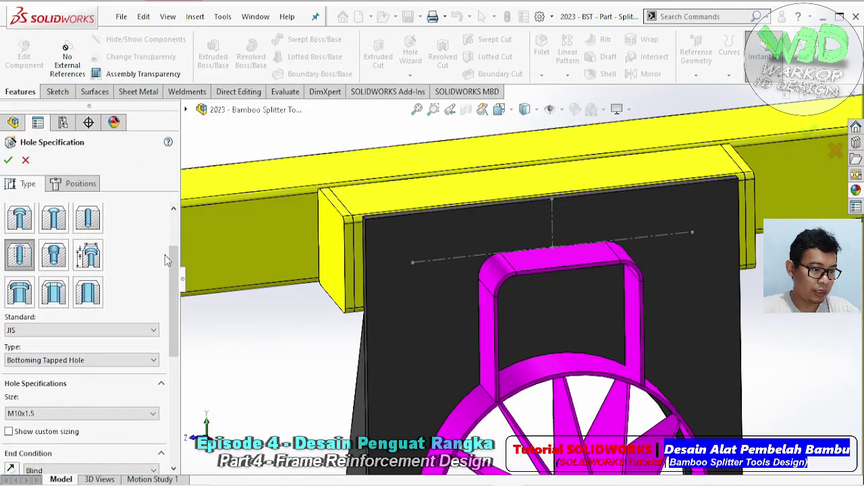
pyautogui.scroll(1, 174, 250)
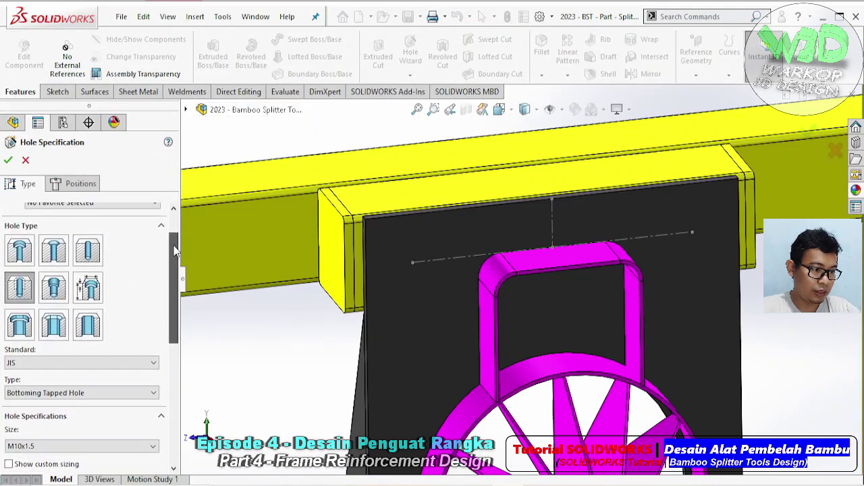
pyautogui.click(89, 251)
pyautogui.scroll(-3, 170, 288)
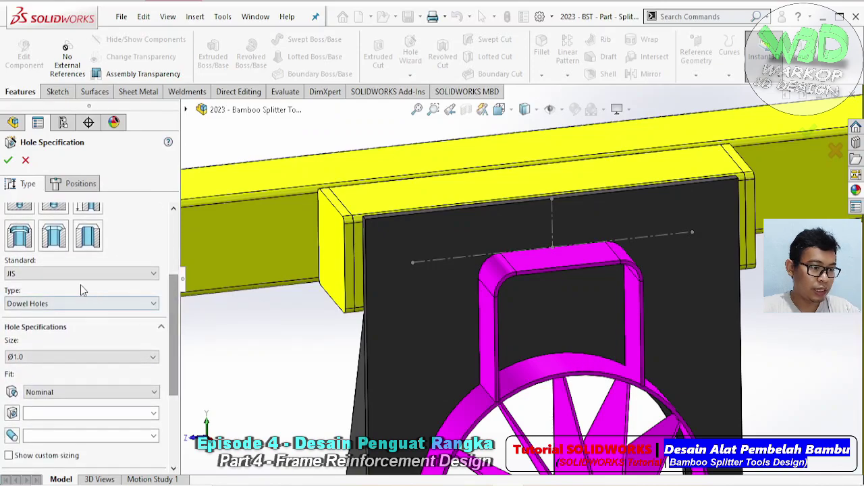
pyautogui.click(64, 274)
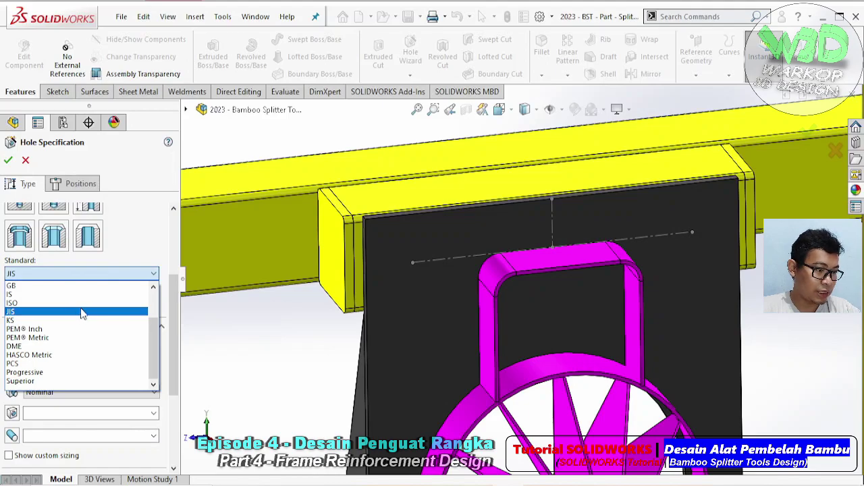
pyautogui.click(116, 278)
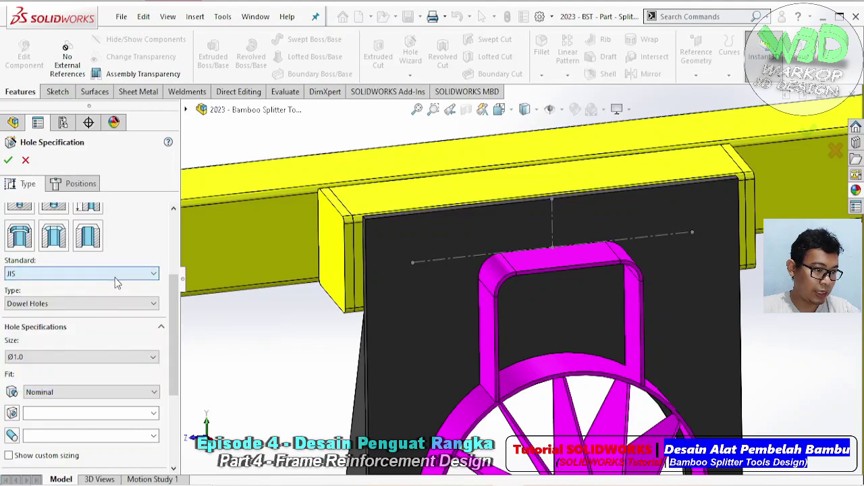
pyautogui.click(155, 304)
pyautogui.click(48, 326)
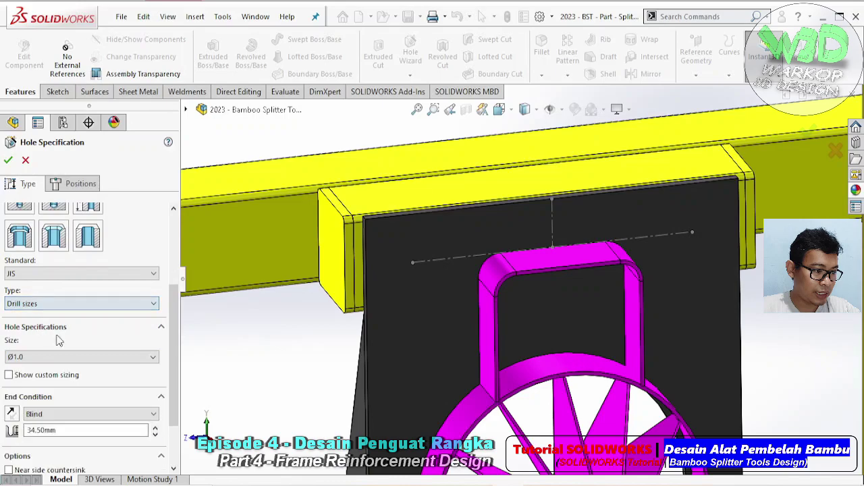
# Step: Set the hole size to Ø14.0 and its end condition to Through All
pyautogui.scroll(-1, 178, 360)
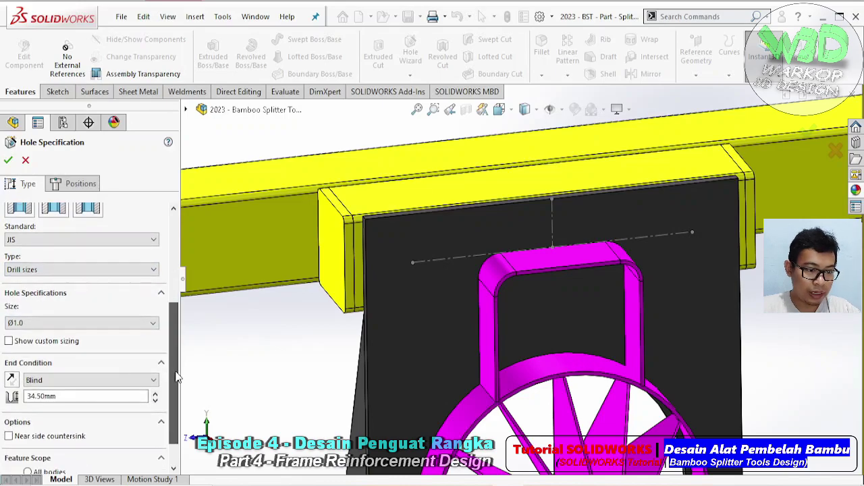
pyautogui.click(132, 324)
pyautogui.moveTo(160, 368); pyautogui.dragTo(156, 391)
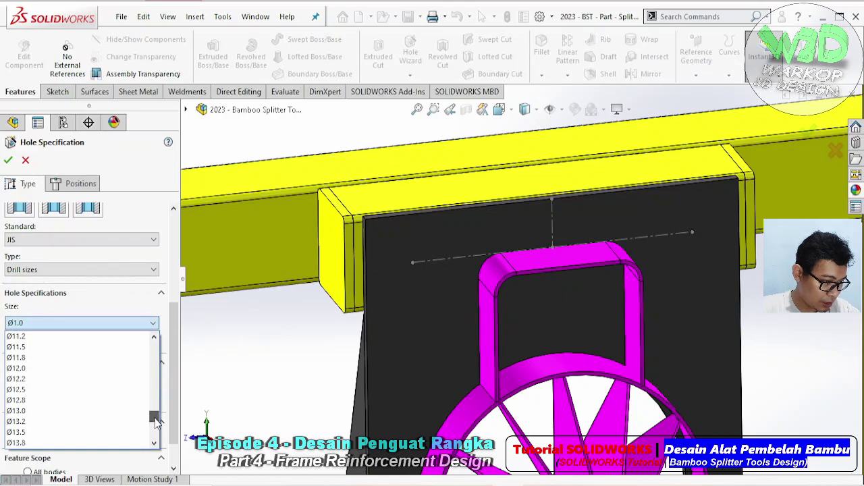
pyautogui.click(130, 432)
pyautogui.click(138, 380)
pyautogui.click(131, 392)
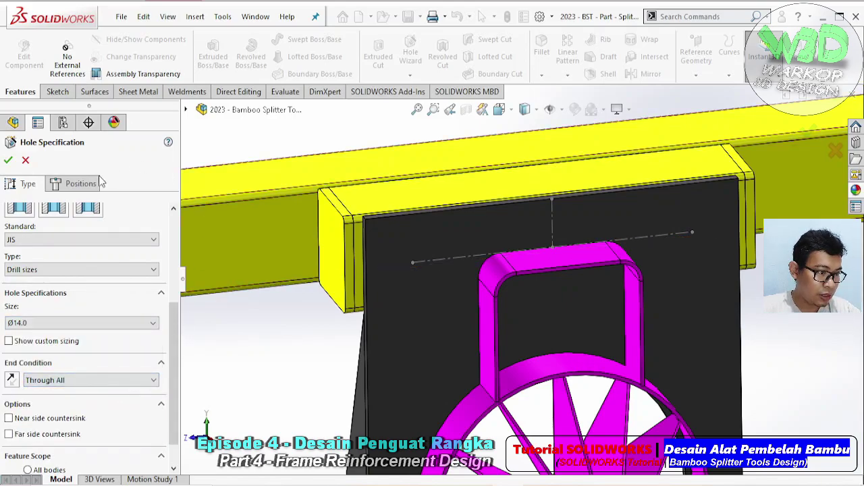
# Step: Place holes on both endpoints of the plate's horizontal centerline, finish the feature and hide the layout sketch
pyautogui.click(78, 187)
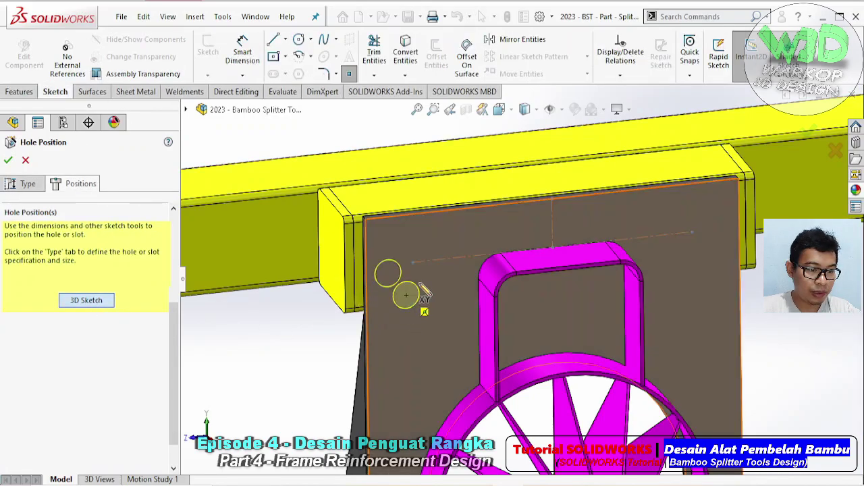
pyautogui.click(413, 262)
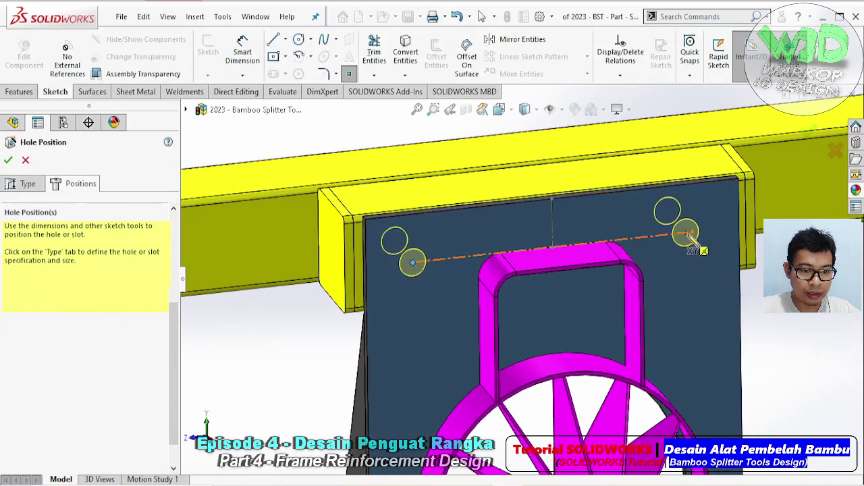
pyautogui.click(692, 232)
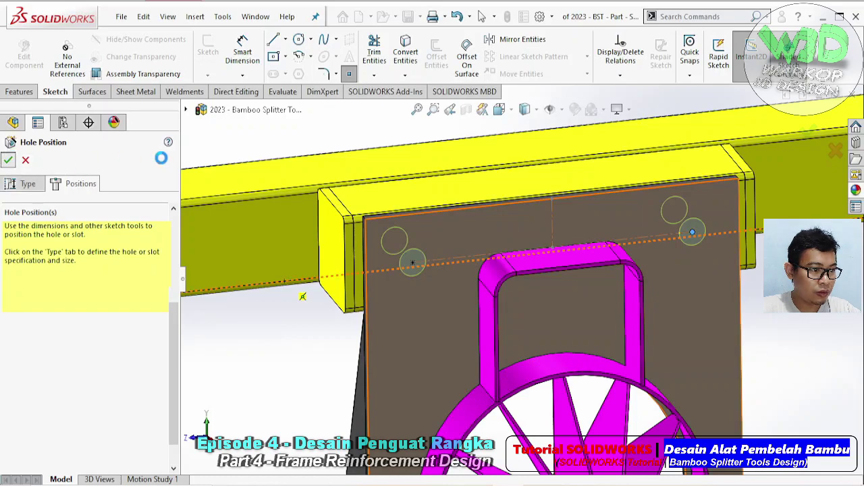
pyautogui.click(445, 257)
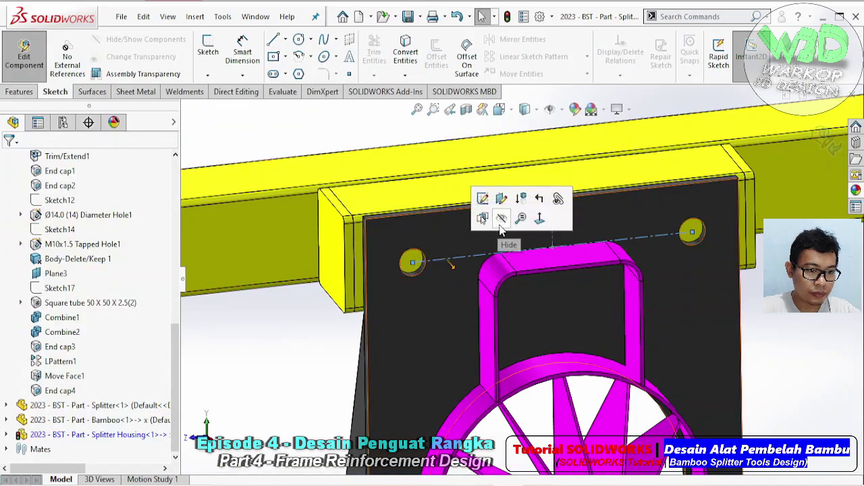
pyautogui.click(501, 217)
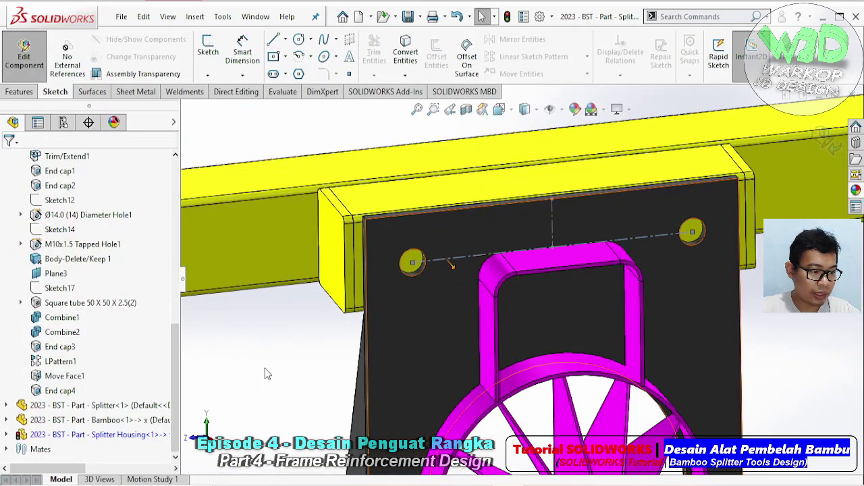
# Step: Open the splitter housing's external references, accept the dialog and finish editing the part to return to the assembly
pyautogui.rightClick(110, 434)
pyautogui.click(173, 403)
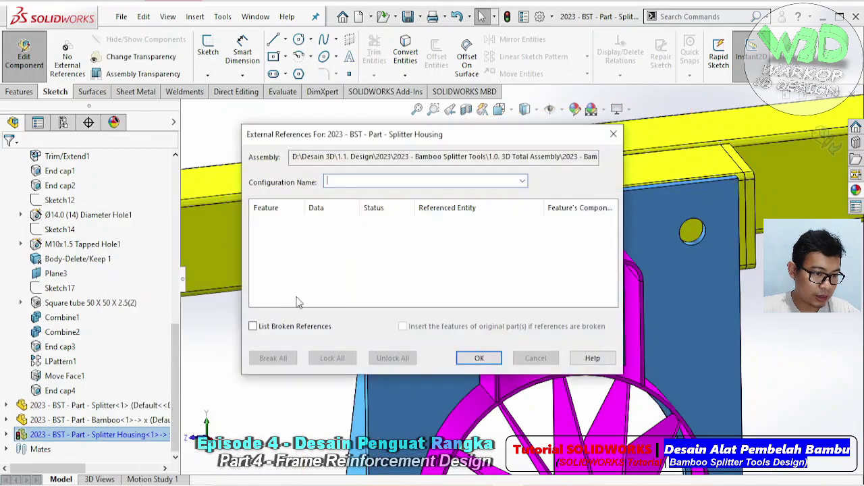
pyautogui.click(479, 361)
pyautogui.scroll(7, 159, 174)
pyautogui.click(24, 58)
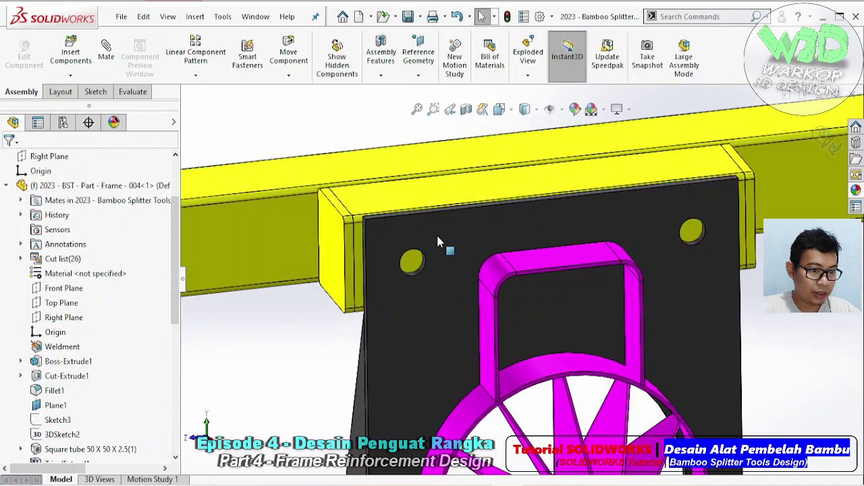
# Step: Edit the frame part, start a sketch on the crosspiece's front face and draw a horizontal construction centerline between its end edges' midpoints
pyautogui.click(411, 193)
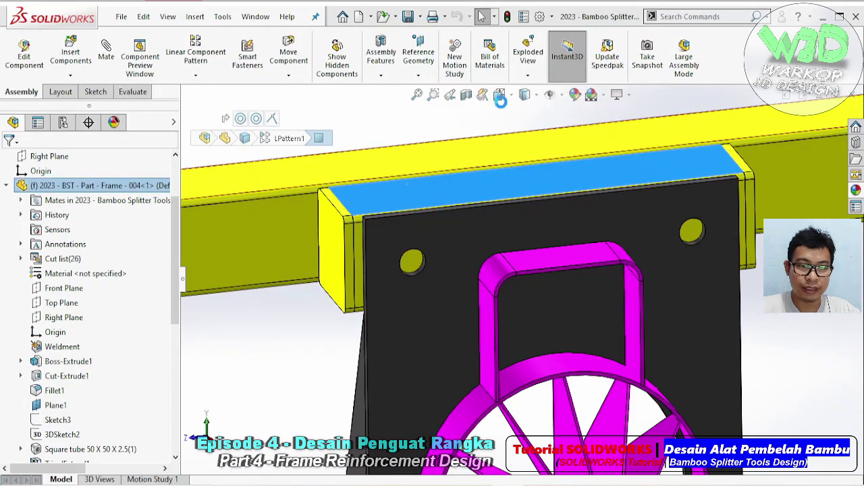
pyautogui.click(360, 257)
pyautogui.click(398, 215)
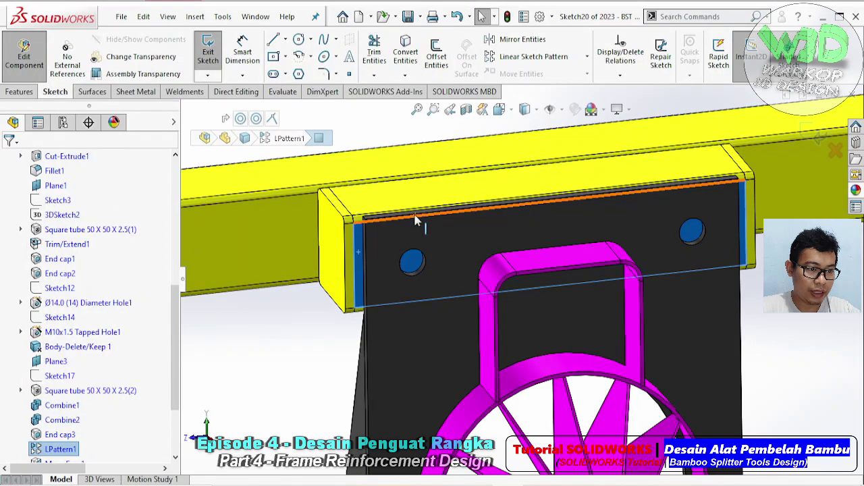
pyautogui.click(286, 39)
pyautogui.click(303, 73)
pyautogui.click(354, 264)
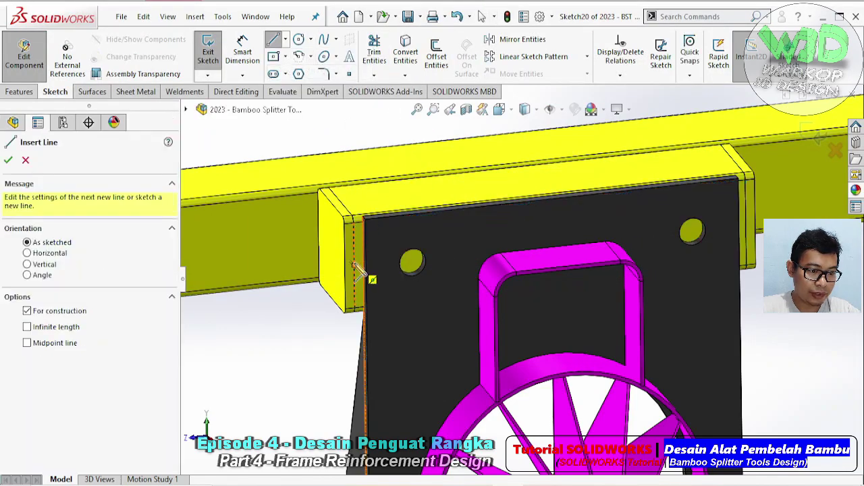
pyautogui.click(737, 228)
pyautogui.press('Escape')
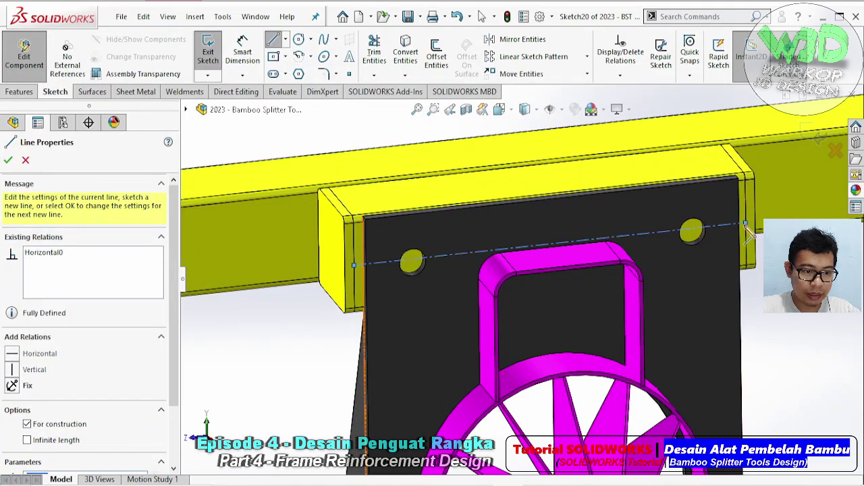
pyautogui.press('Escape')
# Step: Sketch a center rectangle centred on the midpoint of the crosspiece's horizontal centerline
pyautogui.click(286, 57)
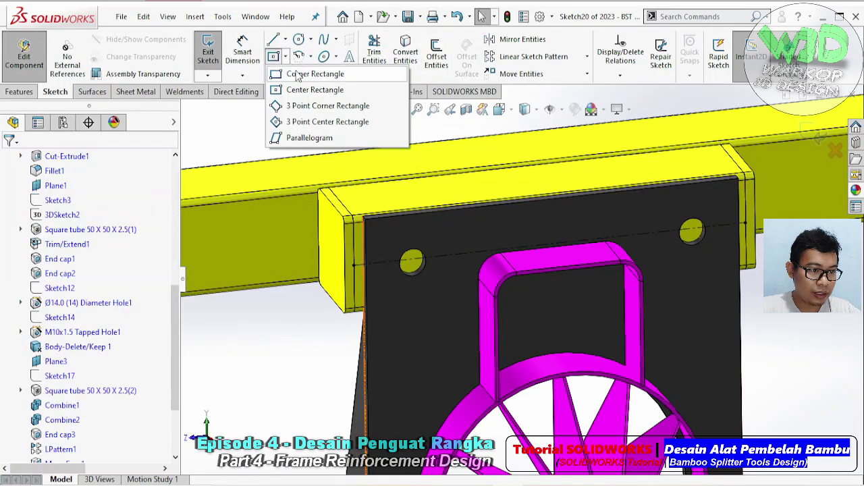
pyautogui.click(304, 93)
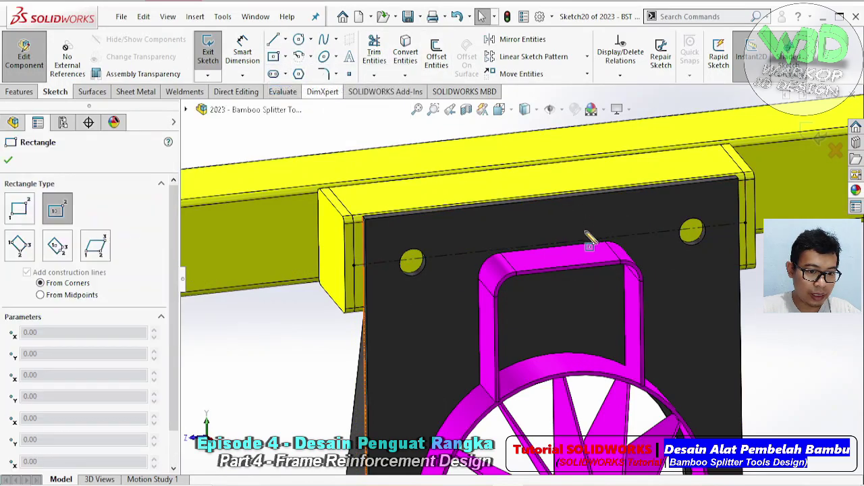
pyautogui.click(550, 246)
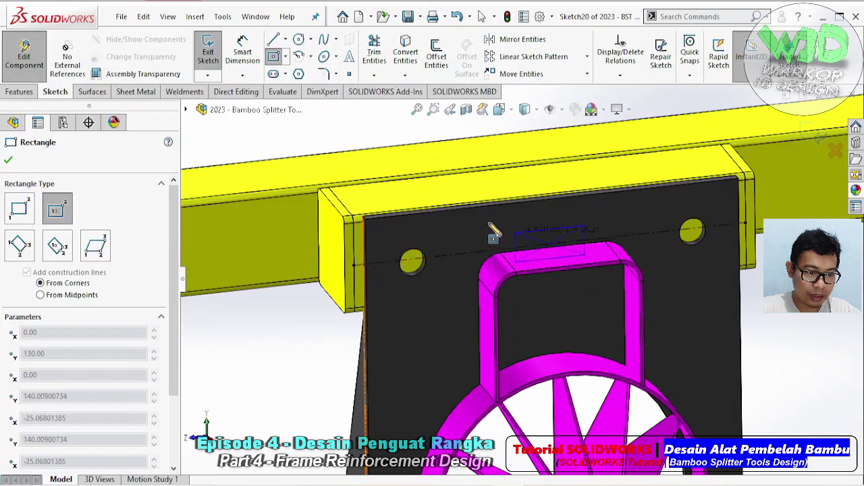
pyautogui.click(438, 160)
pyautogui.press('Escape')
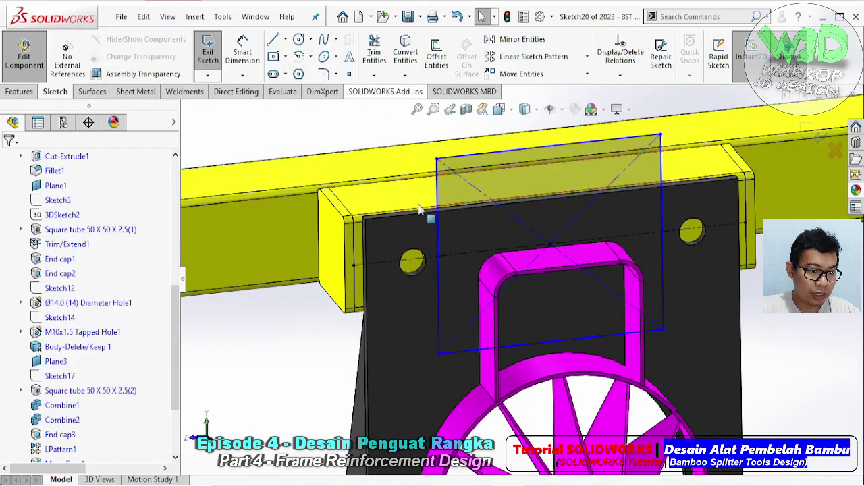
# Step: Convert the edge of one plate hole into the sketch and make the rectangle's nearest vertical side coincident with its centre
pyautogui.moveTo(594, 260)
pyautogui.mouseDown(button='middle')
pyautogui.moveTo(546, 245)
pyautogui.moveTo(535, 313)
pyautogui.moveTo(390, 215)
pyautogui.moveTo(431, 239)
pyautogui.moveTo(416, 257)
pyautogui.moveTo(425, 249)
pyautogui.mouseUp(button='middle')
pyautogui.click(424, 244)
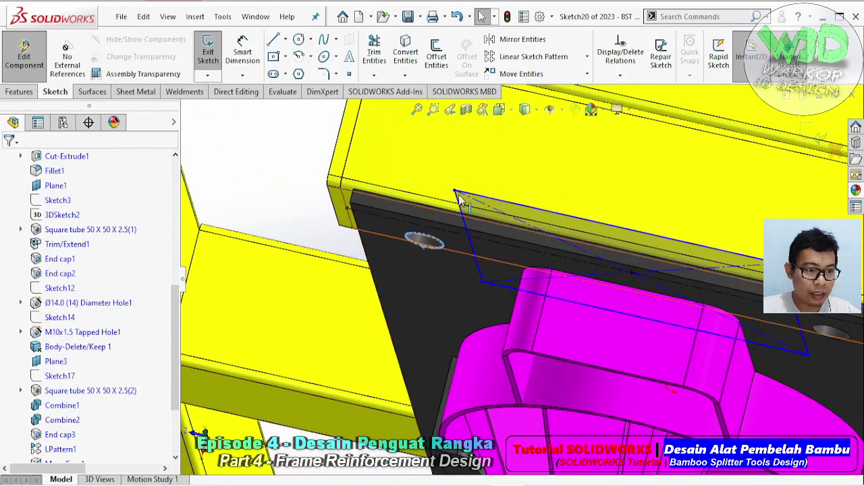
pyautogui.click(407, 54)
pyautogui.hotkey('ctrl', '8')
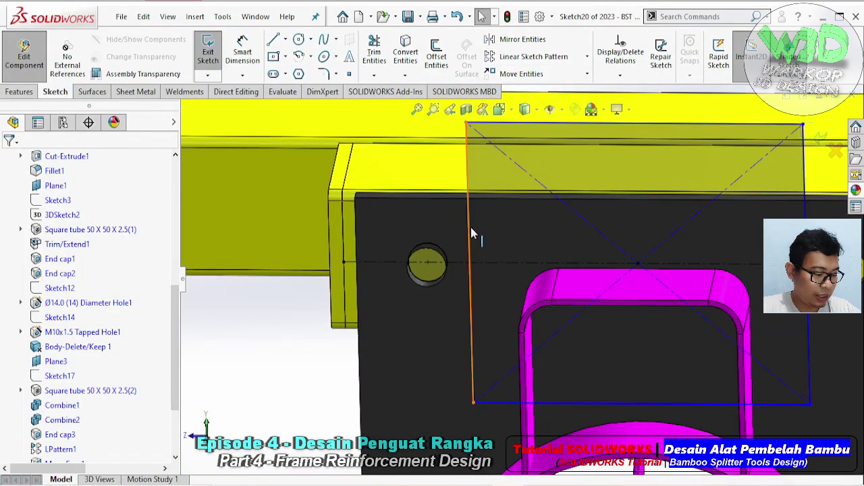
pyautogui.click(428, 263)
pyautogui.keyDown('ctrl'); pyautogui.click(471, 261); pyautogui.keyUp('ctrl')
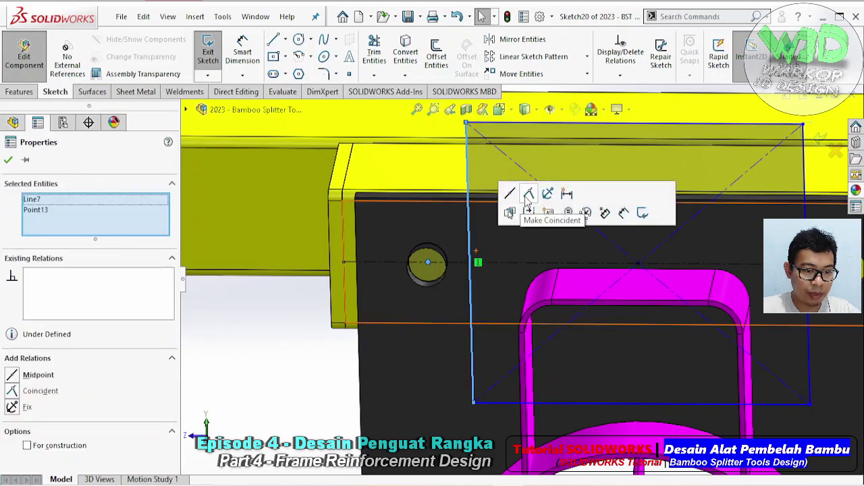
pyautogui.click(529, 196)
pyautogui.press('Escape')
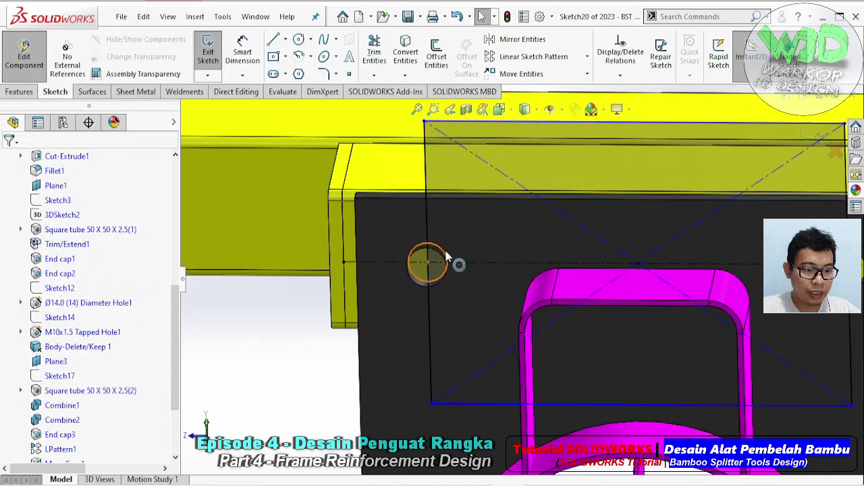
# Step: Delete the converted hole circle and the coincident relation tying the rectangle's vertical side to the hole centre
pyautogui.moveTo(446, 256); pyautogui.dragTo(444, 262, button='middle')
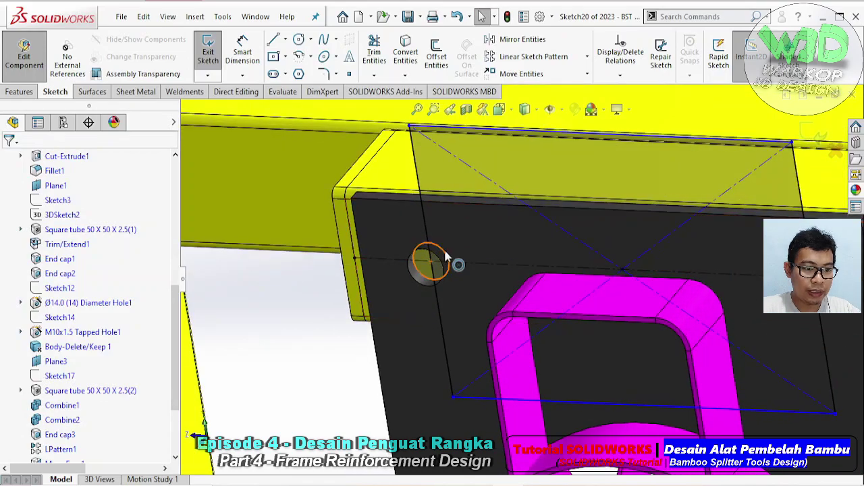
pyautogui.click(444, 257)
pyautogui.rightClick(444, 257)
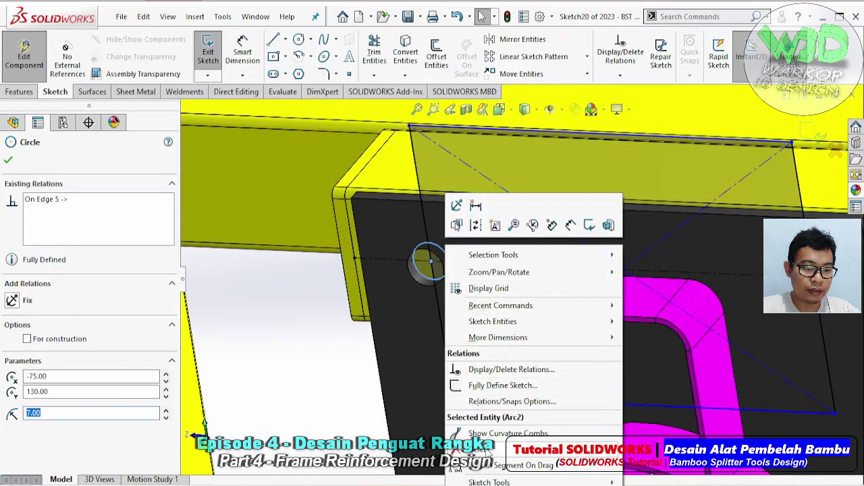
pyautogui.click(312, 366)
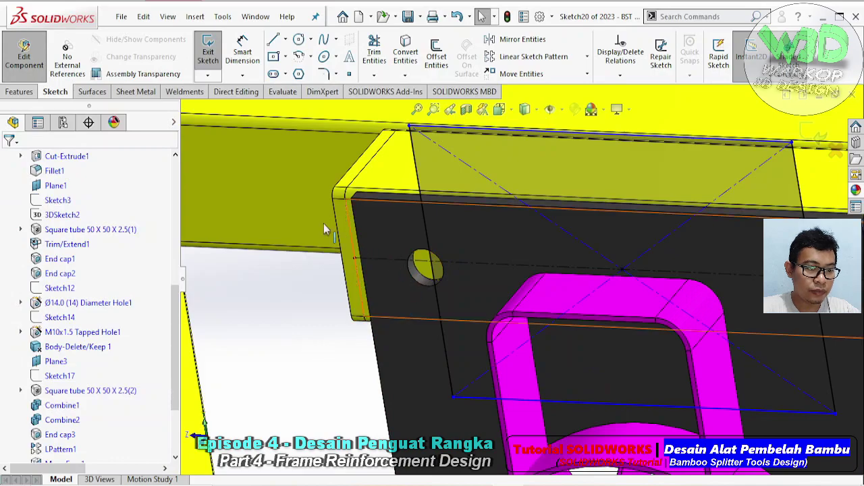
pyautogui.moveTo(295, 181); pyautogui.dragTo(471, 325)
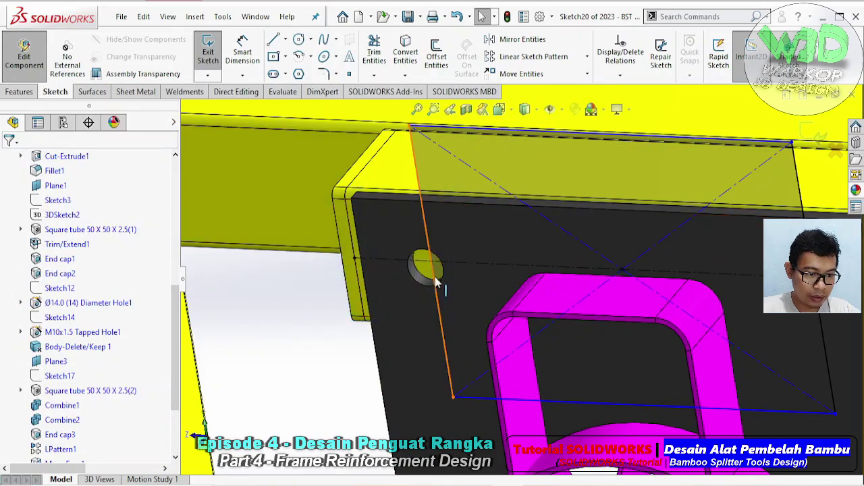
pyautogui.click(435, 272)
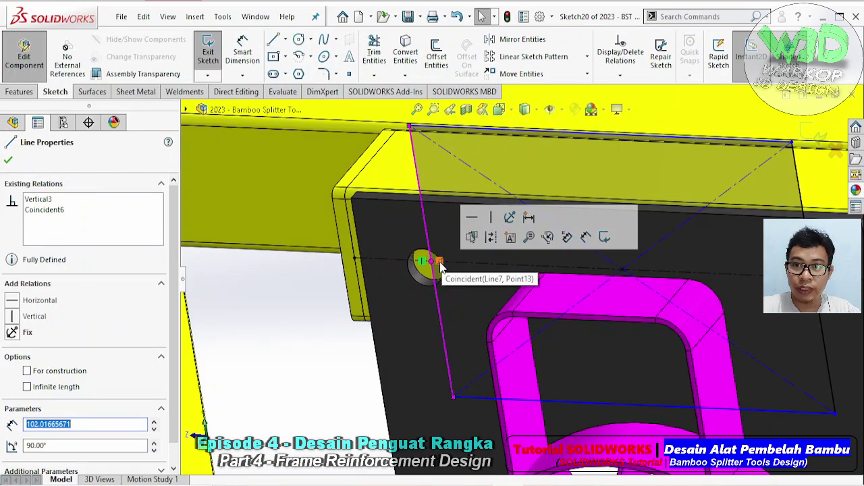
pyautogui.rightClick(440, 268)
pyautogui.click(475, 435)
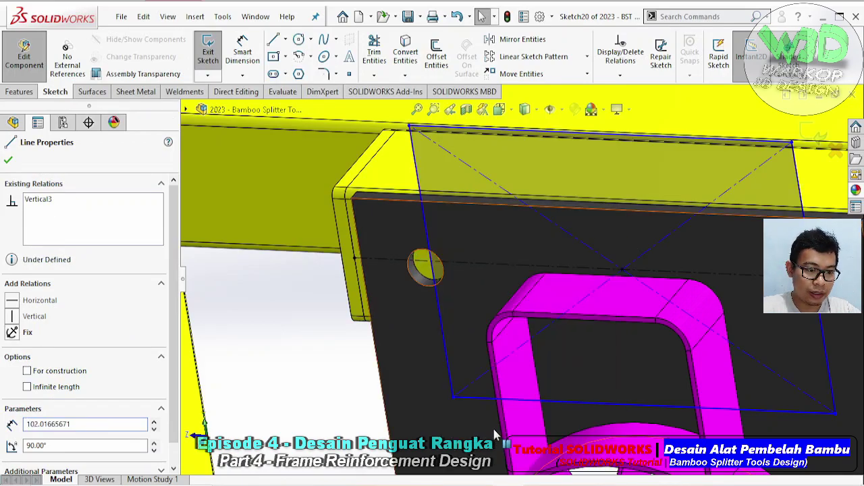
# Step: Try moving the rectangle's vertical side outward past the plate hole and undo the move
pyautogui.scroll(1, 513, 276)
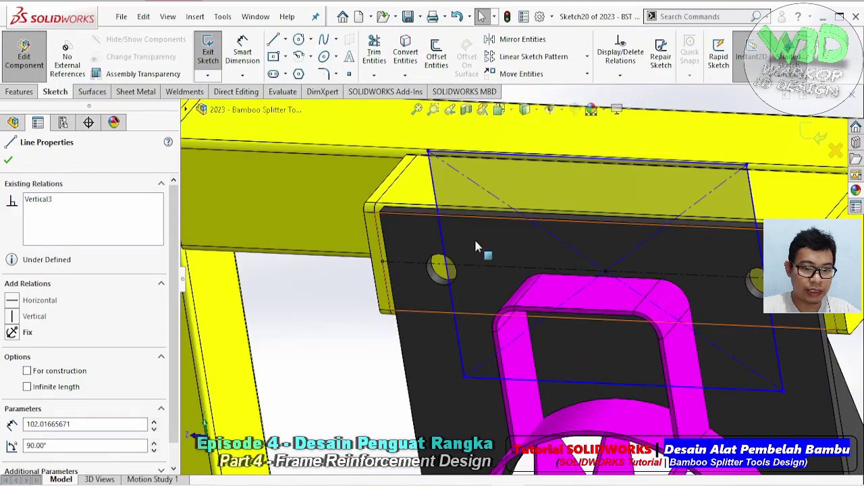
pyautogui.scroll(-1, 489, 265)
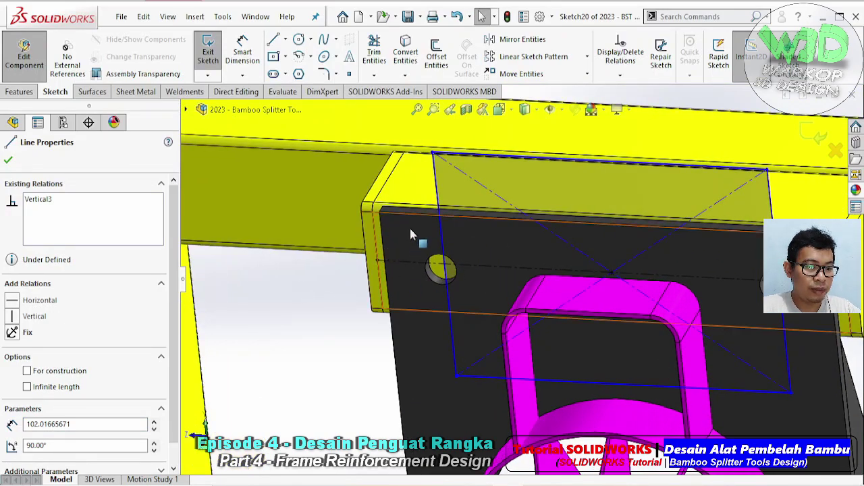
pyautogui.moveTo(443, 246); pyautogui.dragTo(407, 256)
pyautogui.press('Escape')
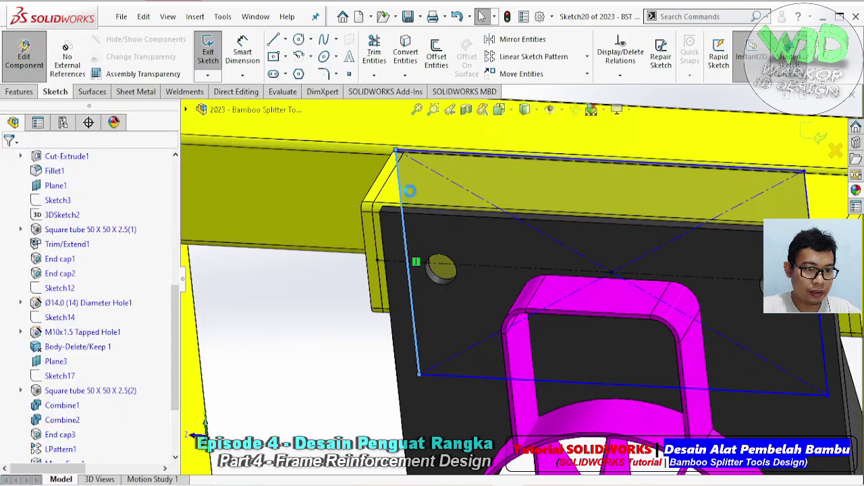
pyautogui.click(457, 17)
pyautogui.click(291, 338)
# Step: Dimension the rectangle's width at 150 mm
pyautogui.click(242, 54)
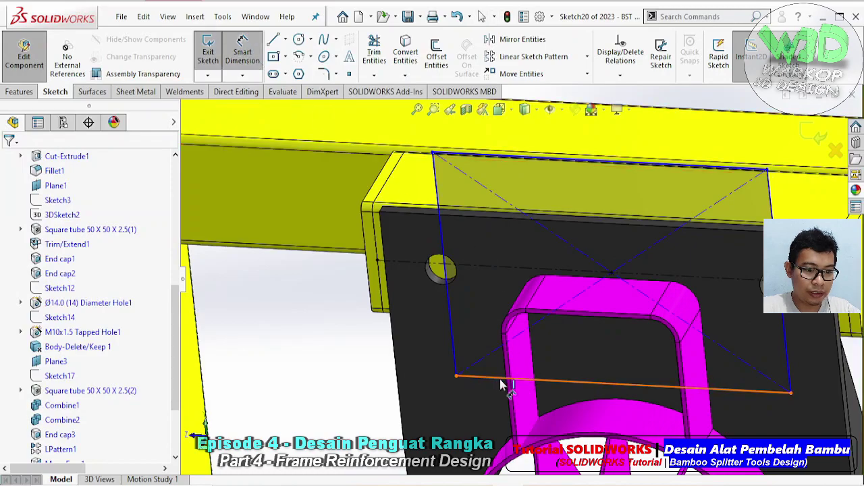
pyautogui.click(507, 380)
pyautogui.click(511, 427)
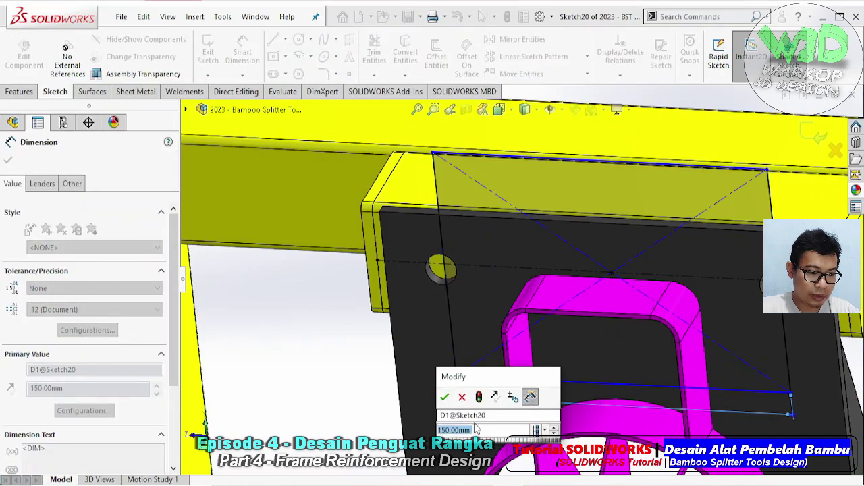
pyautogui.click(445, 397)
pyautogui.press('Escape')
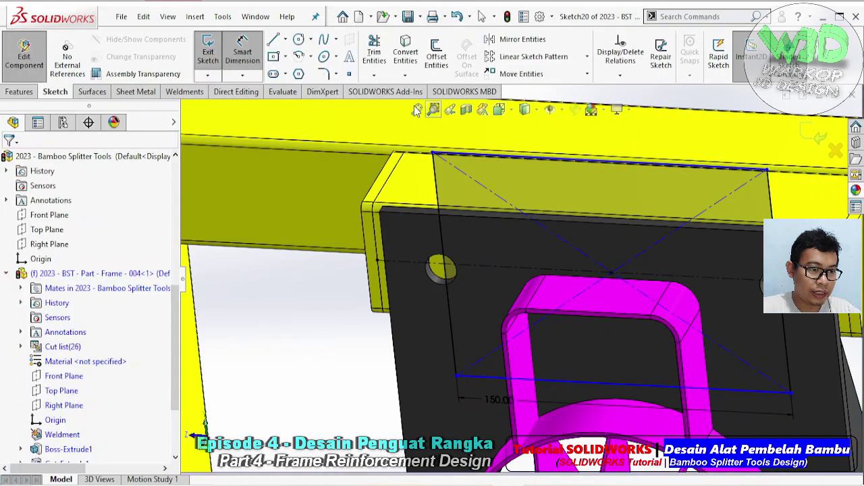
# Step: Place a sketch point at the midpoint of the rectangle's vertical side by the plate hole and close the sketch
pyautogui.click(351, 77)
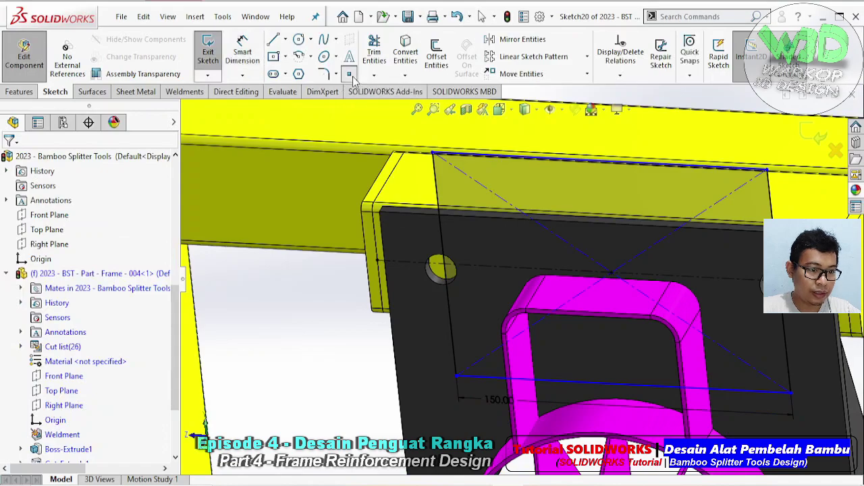
pyautogui.click(443, 265)
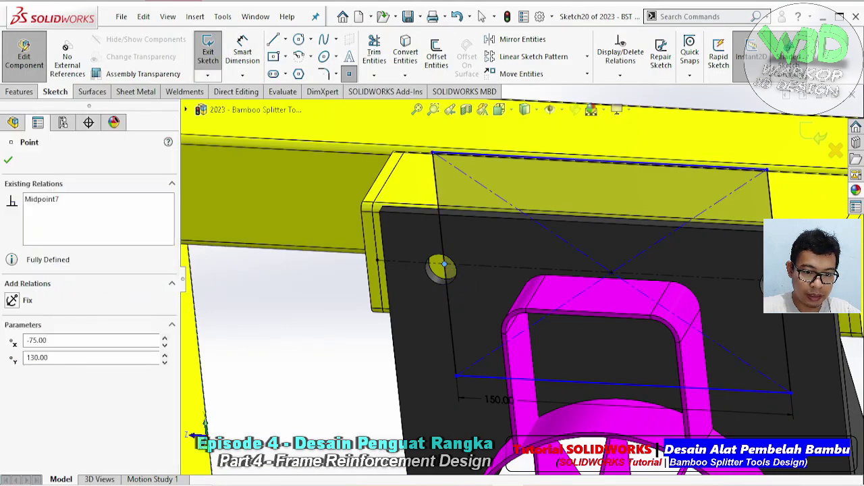
pyautogui.press('Escape')
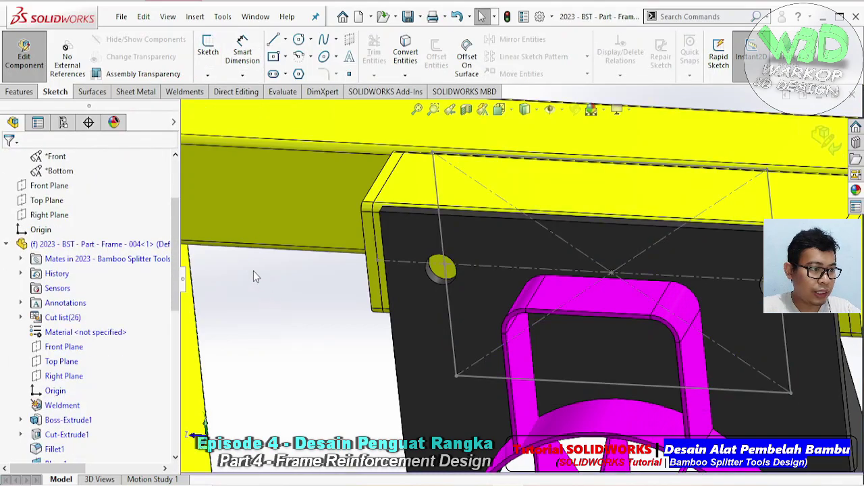
# Step: Start a Hole Wizard plain hole with JIS Drill sizes, size Ø15.0 and end condition Through All
pyautogui.click(19, 92)
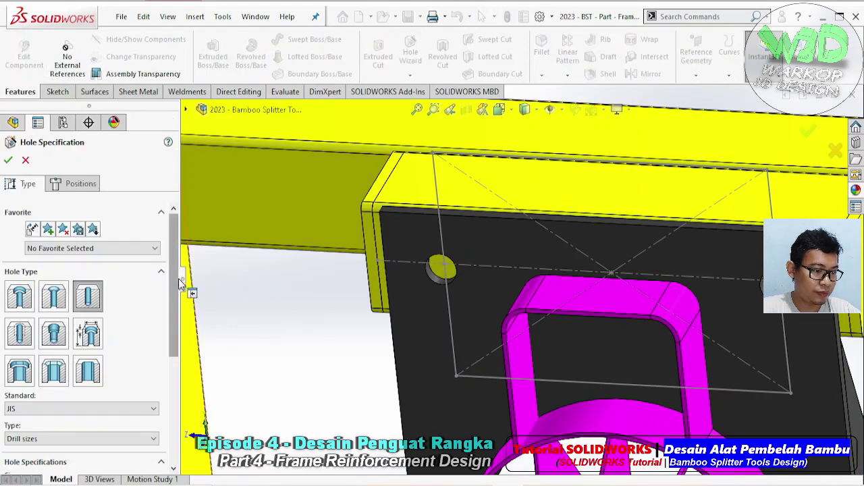
pyautogui.scroll(-2, 180, 321)
pyautogui.scroll(-3, 179, 321)
pyautogui.click(141, 343)
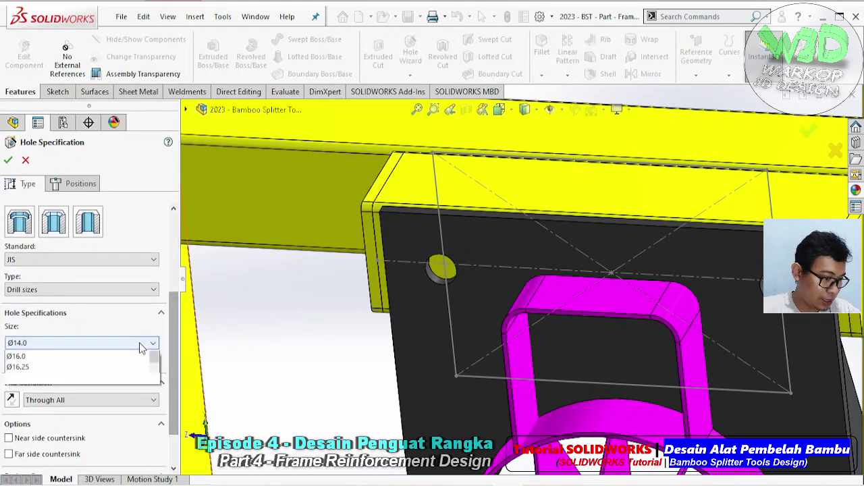
pyautogui.click(140, 398)
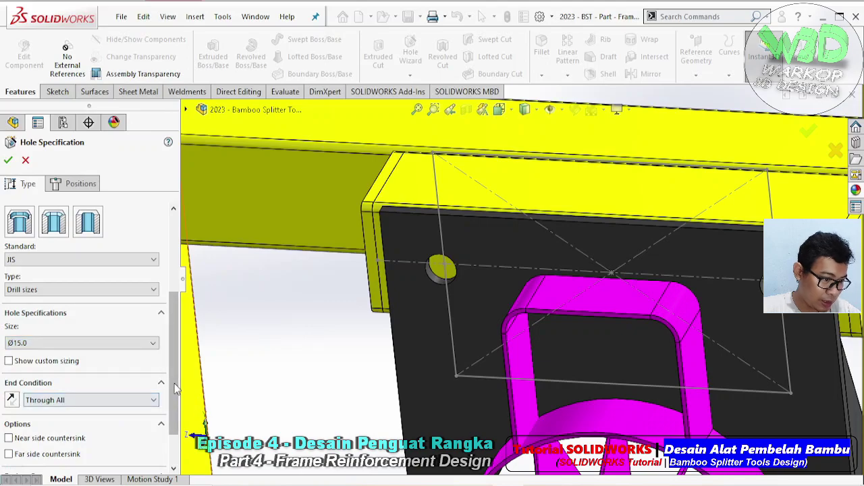
pyautogui.scroll(-2, 175, 388)
pyautogui.moveTo(464, 282); pyautogui.dragTo(471, 284, button='middle')
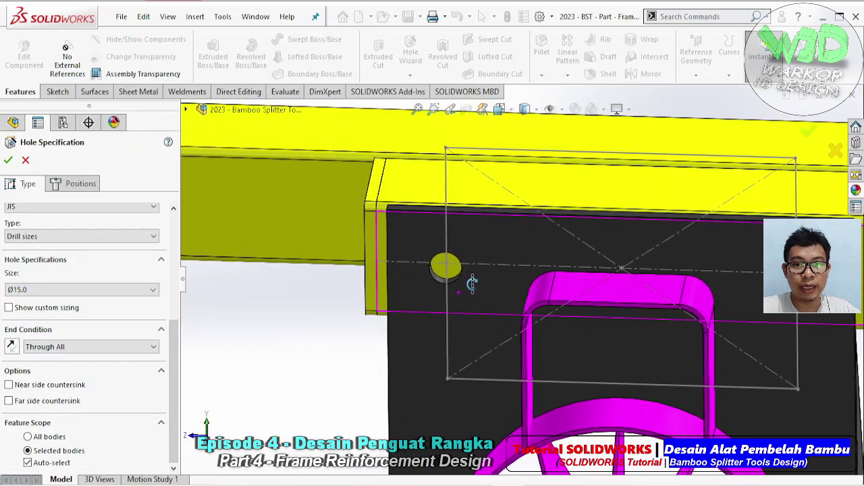
pyautogui.moveTo(380, 322); pyautogui.dragTo(361, 332, button='middle')
pyautogui.scroll(5, 179, 324)
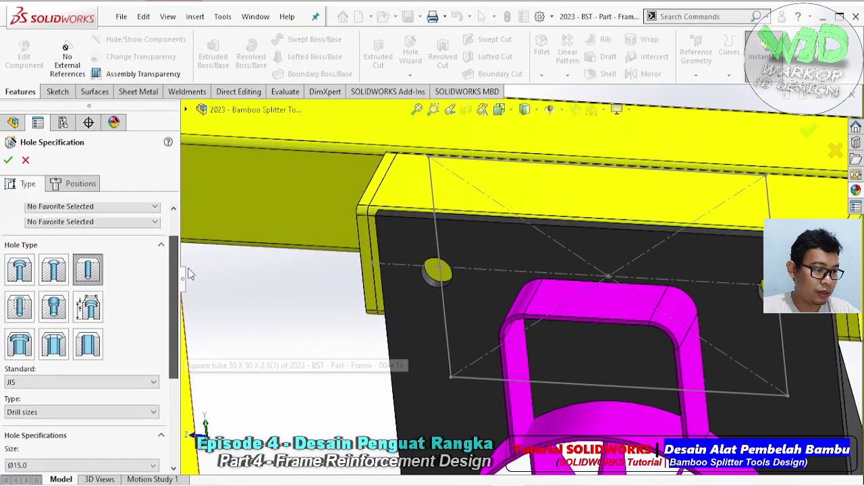
# Step: Place the Ø15.0 holes at the midpoints of the sketch rectangle's two vertical sides and complete the hole feature
pyautogui.click(84, 186)
pyautogui.click(86, 300)
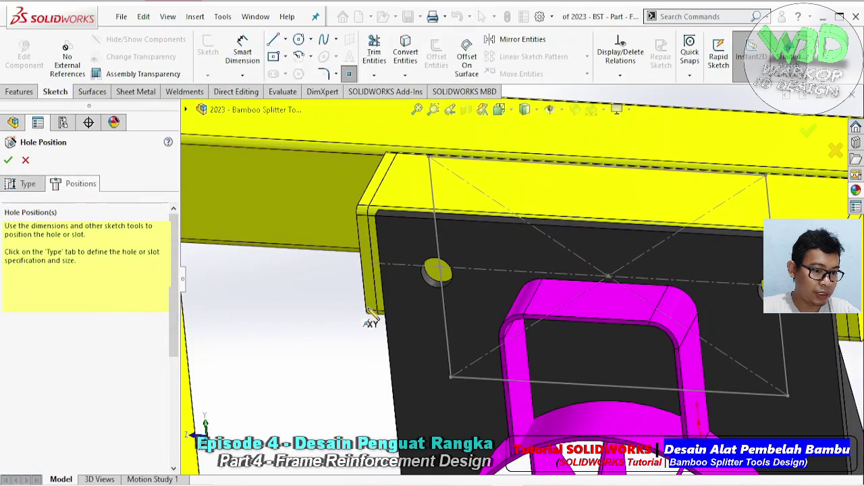
pyautogui.scroll(-4, 443, 273)
pyautogui.click(442, 262)
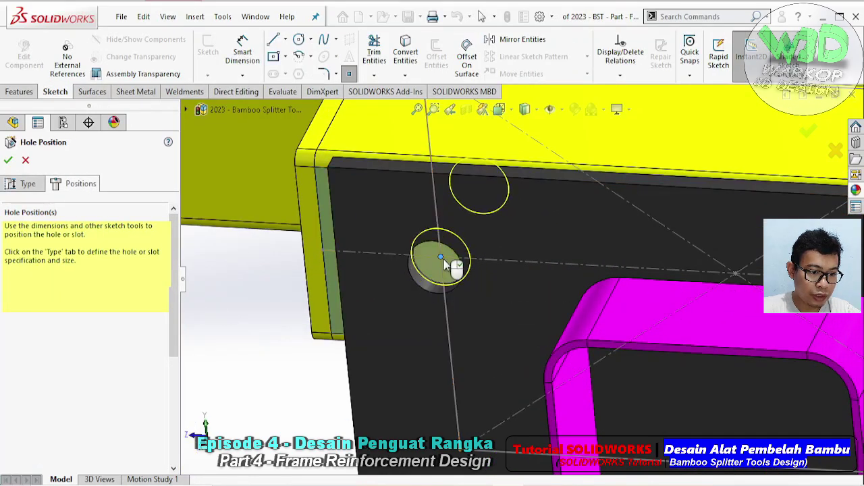
pyautogui.scroll(3, 554, 276)
pyautogui.keyDown('ctrl'); pyautogui.moveTo(575, 276); pyautogui.dragTo(383, 289, button='middle'); pyautogui.keyUp('ctrl')
pyautogui.scroll(-3, 655, 309)
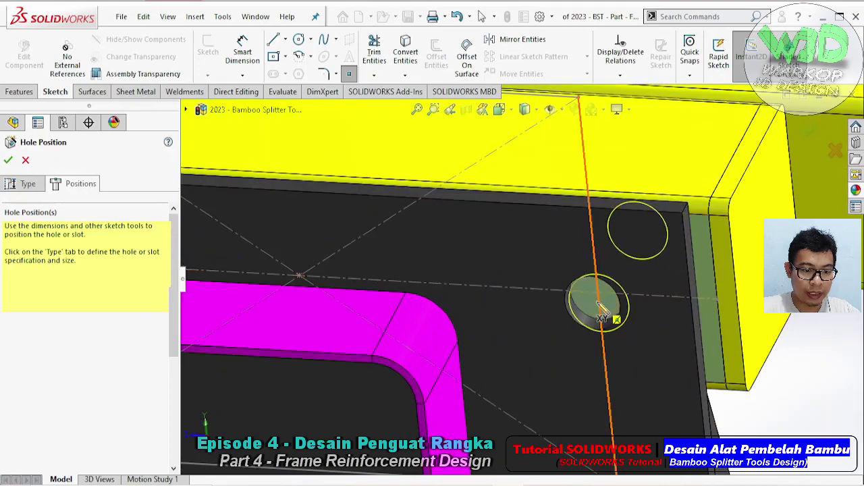
pyautogui.click(598, 292)
pyautogui.click(33, 187)
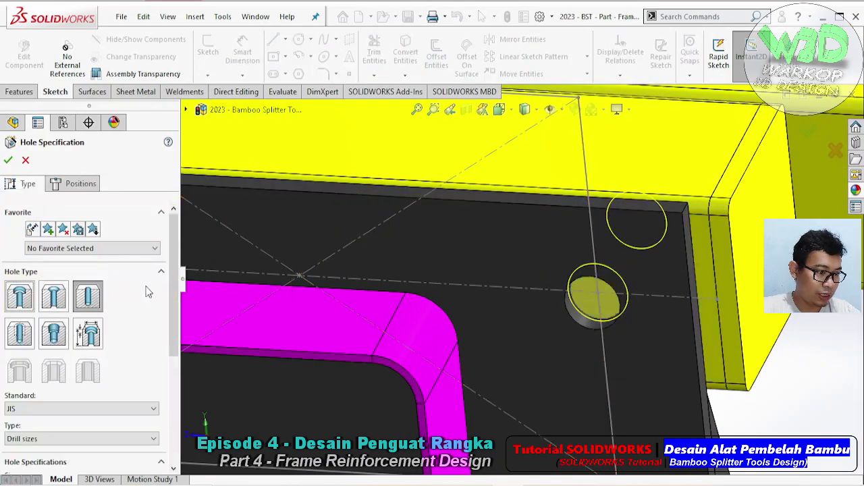
pyautogui.scroll(-3, 81, 311)
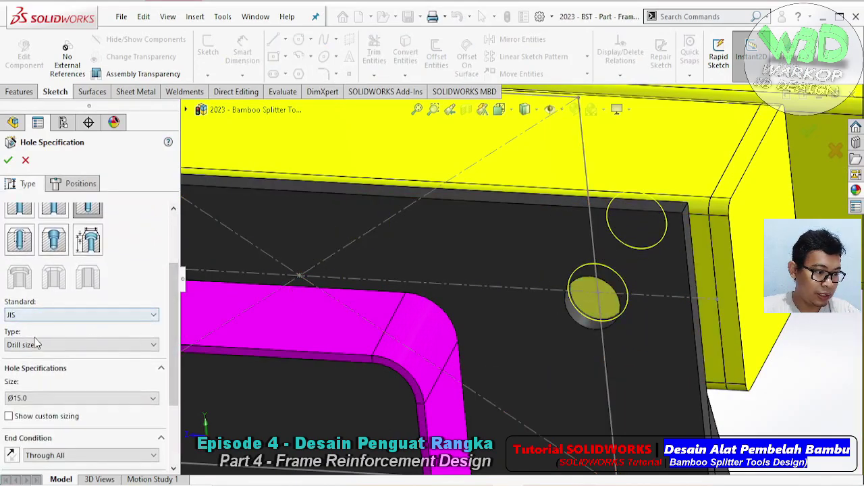
pyautogui.scroll(-3, 171, 381)
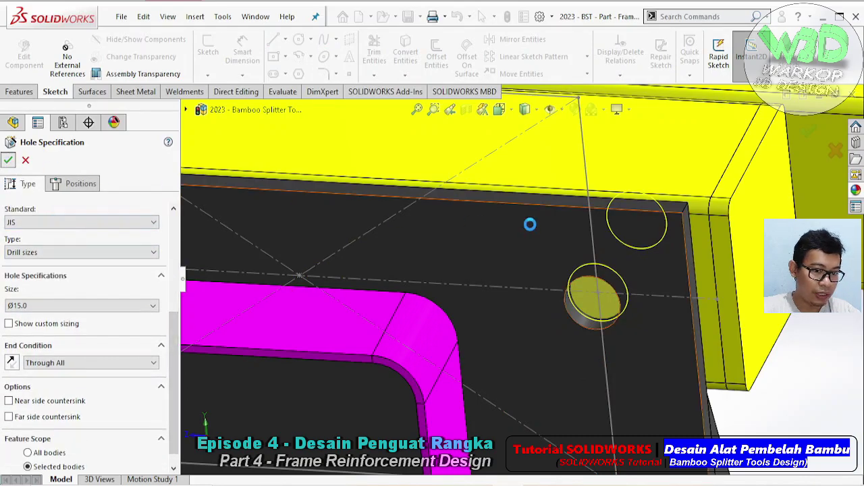
pyautogui.press('Return')
# Step: Hide the rectangle sketch that located the bolt holes in the crosspiece
pyautogui.click(590, 192)
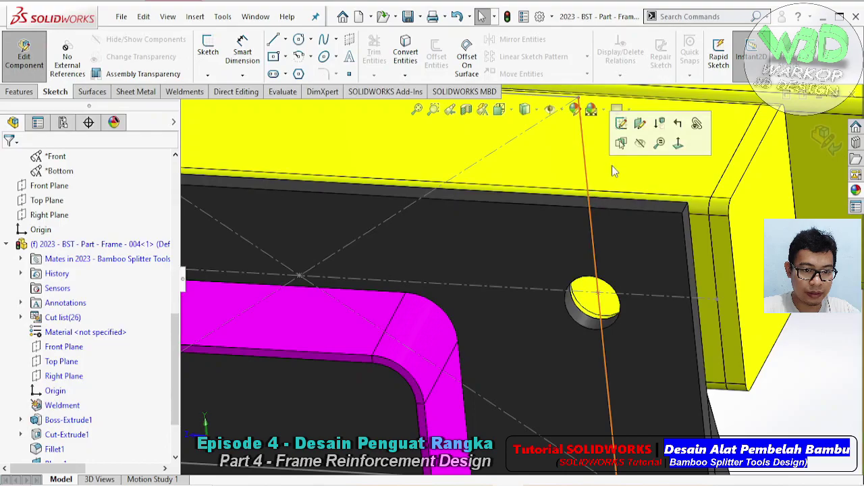
pyautogui.click(655, 140)
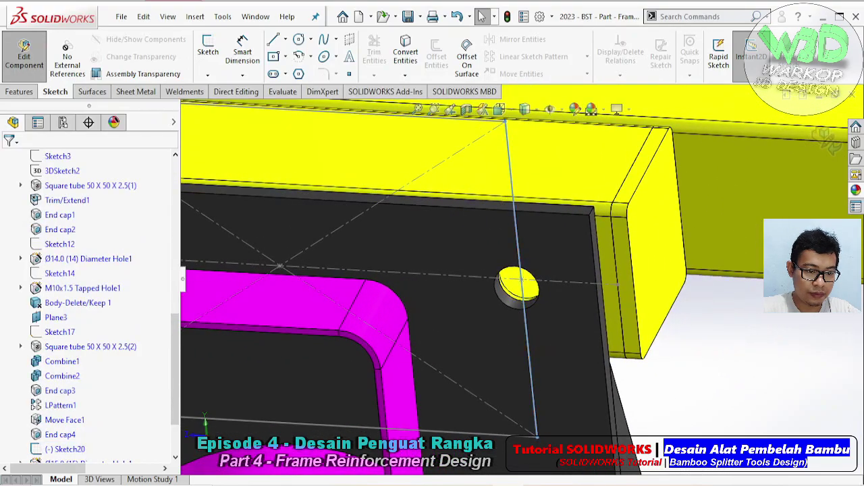
pyautogui.click(526, 329)
pyautogui.click(580, 284)
pyautogui.moveTo(578, 282)
pyautogui.mouseDown(button='middle')
pyautogui.moveTo(540, 239)
pyautogui.moveTo(549, 170)
pyautogui.moveTo(372, 199)
pyautogui.moveTo(392, 189)
pyautogui.moveTo(419, 199)
pyautogui.moveTo(545, 193)
pyautogui.moveTo(556, 201)
pyautogui.mouseUp(button='middle')
pyautogui.scroll(8, 510, 283)
pyautogui.moveTo(509, 294); pyautogui.dragTo(472, 307, button='middle')
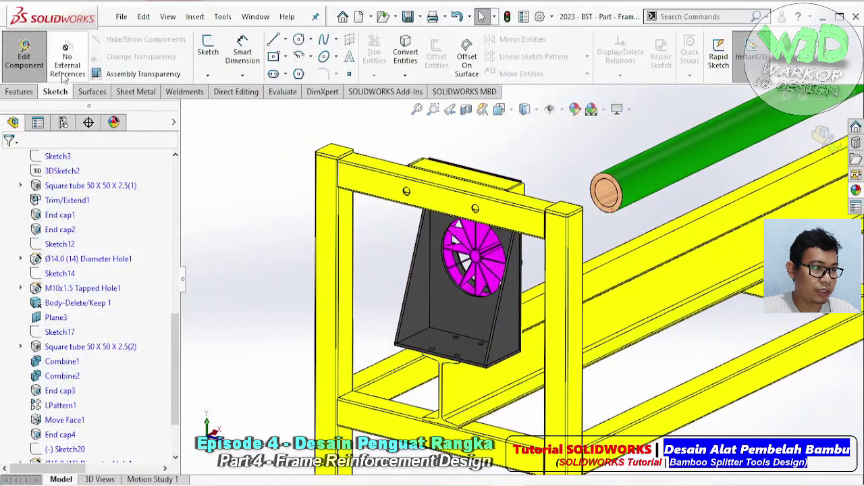
# Step: Finish editing the frame component and save the assembly
pyautogui.click(27, 64)
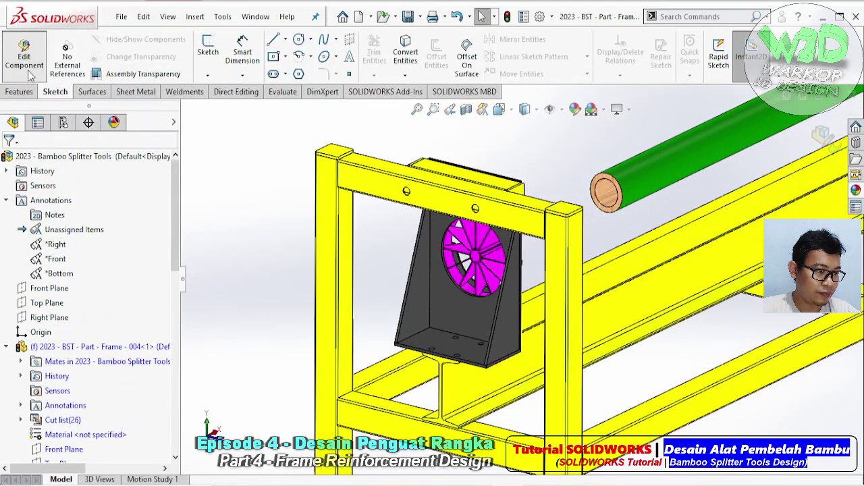
pyautogui.rightClick(141, 347)
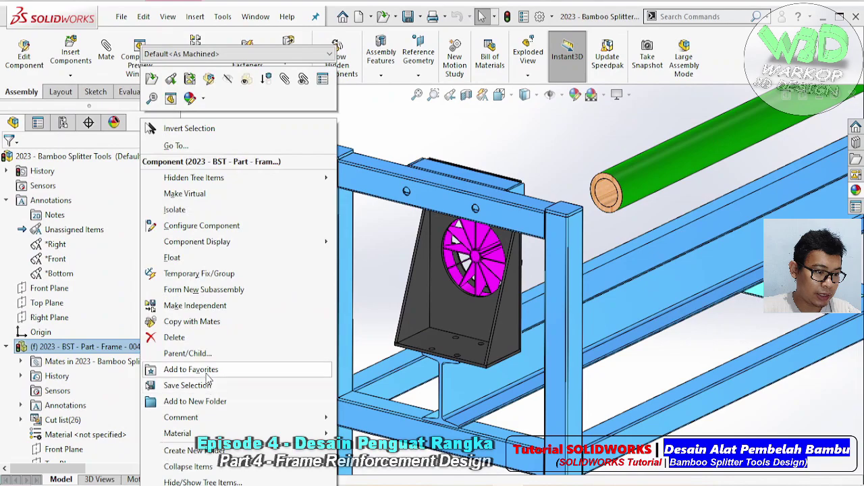
pyautogui.click(368, 263)
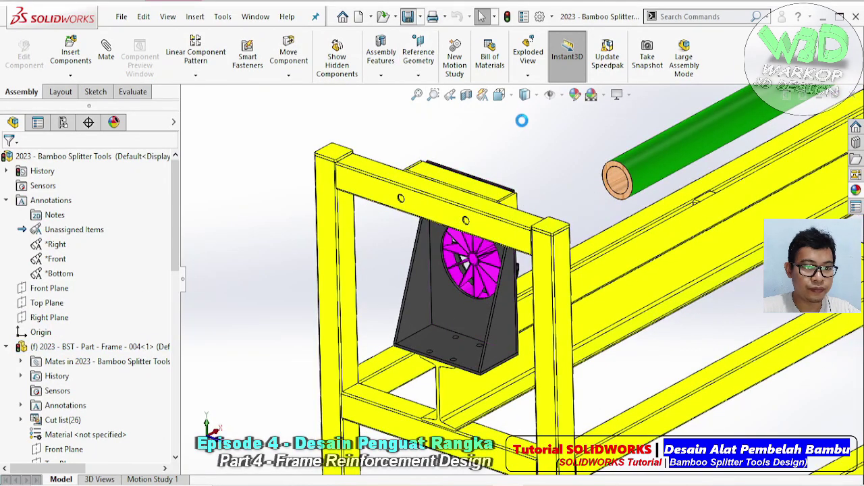
# Step: Measure the width of the I-beam's upper flange beneath the splitter housing, between its two side faces
pyautogui.scroll(-8, 473, 399)
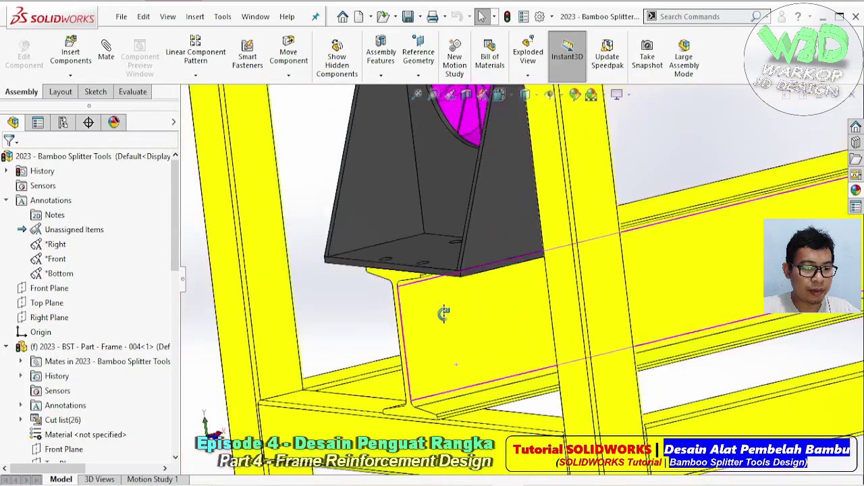
pyautogui.moveTo(511, 251); pyautogui.dragTo(476, 196, button='middle')
pyautogui.scroll(1, 464, 348)
pyautogui.scroll(4, 463, 347)
pyautogui.scroll(-5, 491, 300)
pyautogui.moveTo(530, 323); pyautogui.dragTo(520, 274, button='middle')
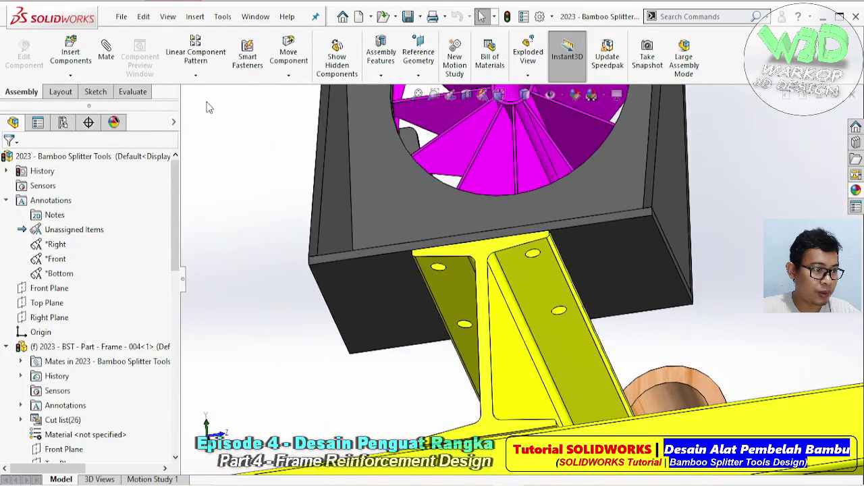
pyautogui.click(135, 93)
pyautogui.click(179, 54)
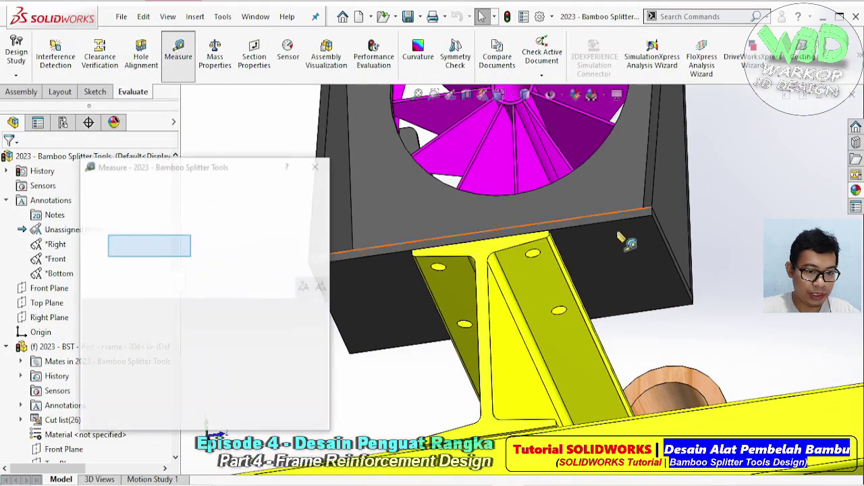
pyautogui.scroll(-3, 515, 239)
pyautogui.scroll(-2, 500, 240)
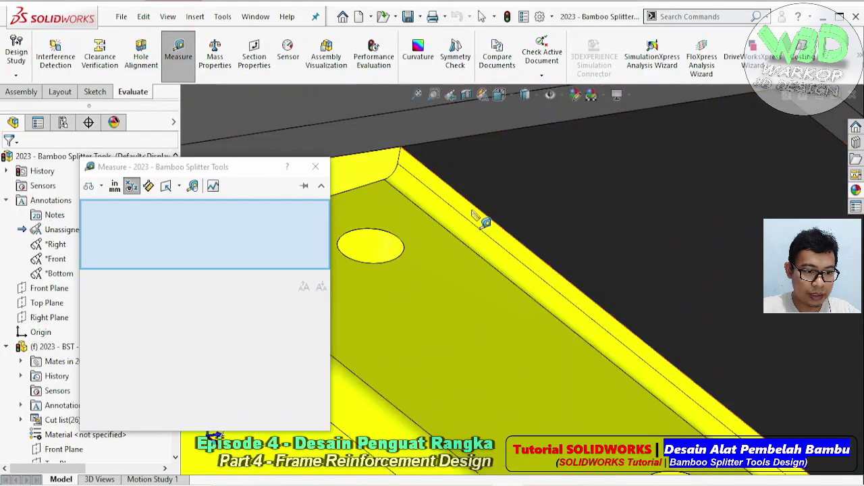
pyautogui.click(488, 229)
pyautogui.scroll(2, 518, 258)
pyautogui.moveTo(506, 252); pyautogui.dragTo(447, 289, button='middle')
pyautogui.click(447, 244)
pyautogui.scroll(5, 553, 356)
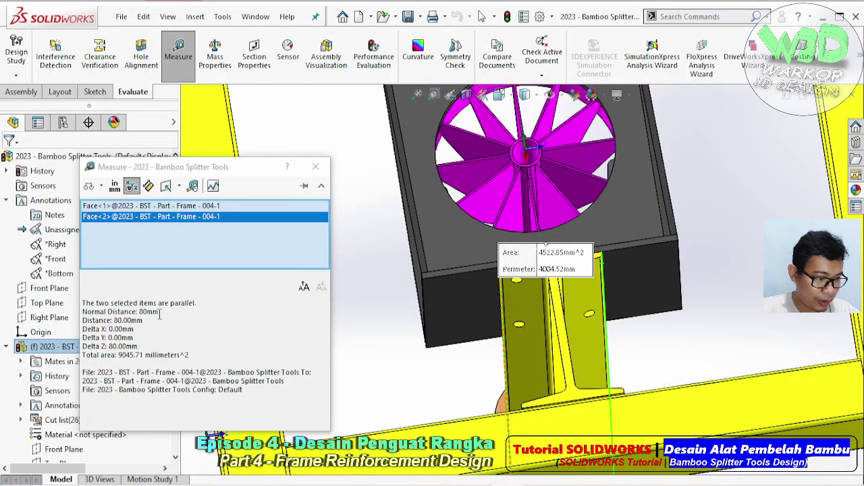
pyautogui.click(315, 166)
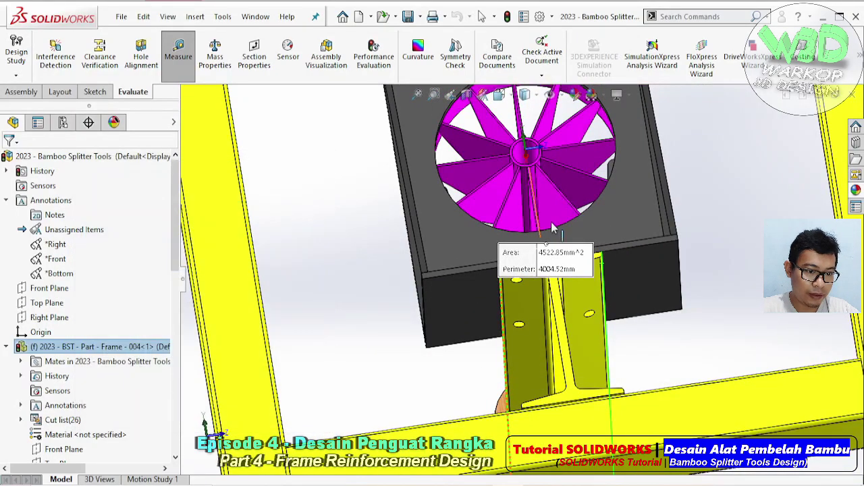
# Step: Select the frame component by one of its front posts and open it for editing within the assembly
pyautogui.scroll(6, 580, 361)
pyautogui.scroll(-3, 580, 362)
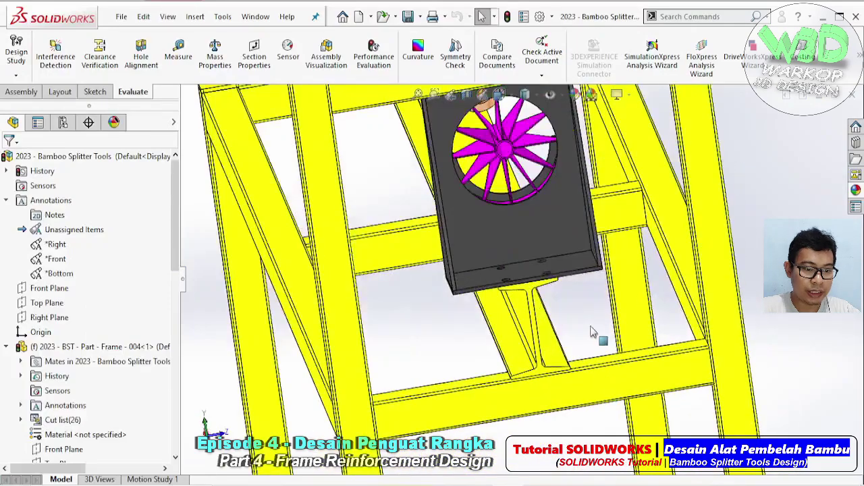
pyautogui.moveTo(583, 325); pyautogui.dragTo(443, 236, button='middle')
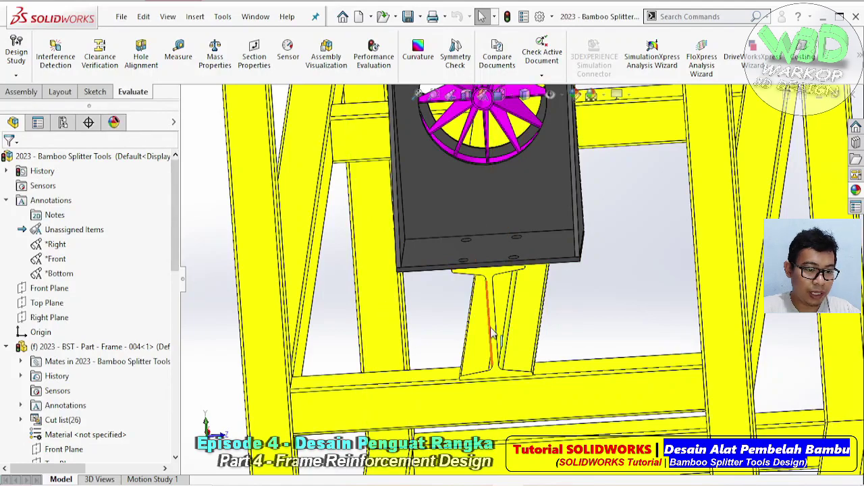
pyautogui.scroll(5, 520, 277)
pyautogui.moveTo(605, 231); pyautogui.dragTo(598, 235, button='middle')
pyautogui.click(597, 233)
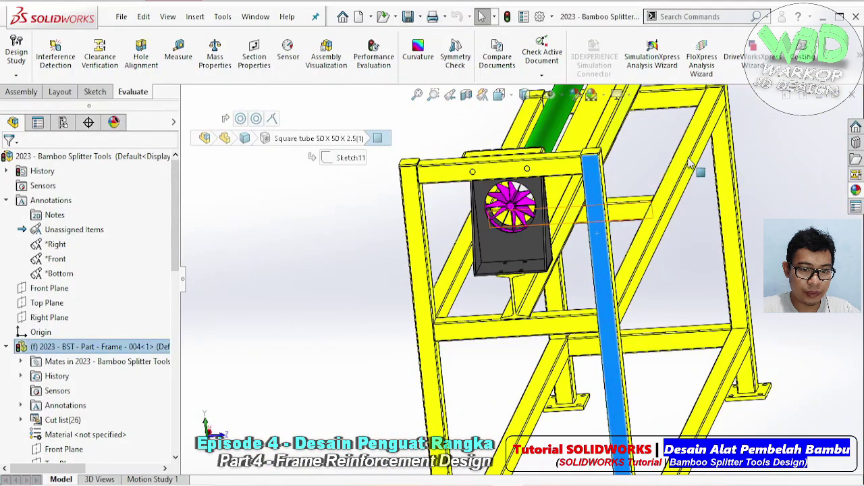
pyautogui.scroll(1, 687, 164)
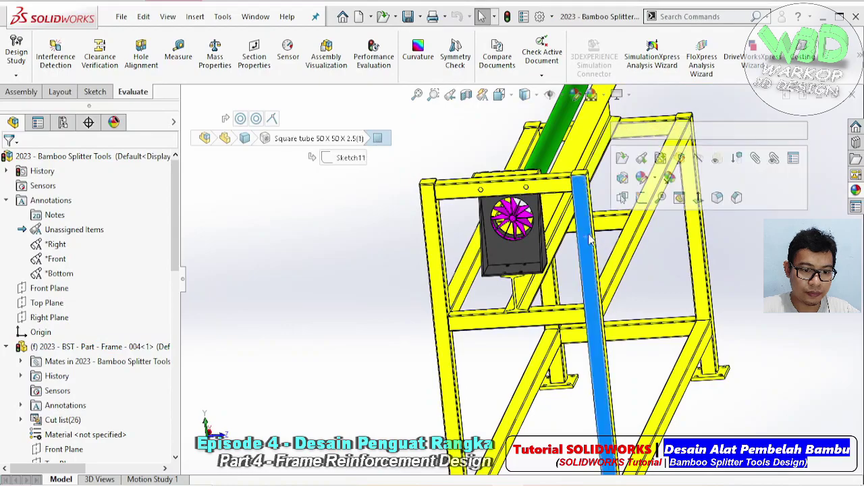
pyautogui.scroll(-5, 553, 259)
pyautogui.moveTo(473, 304); pyautogui.dragTo(503, 303, button='middle')
# Step: Start a Linear Pattern using the upper and lower edges of the crossmember under the I-beam as Directions 1 and 2
pyautogui.click(29, 97)
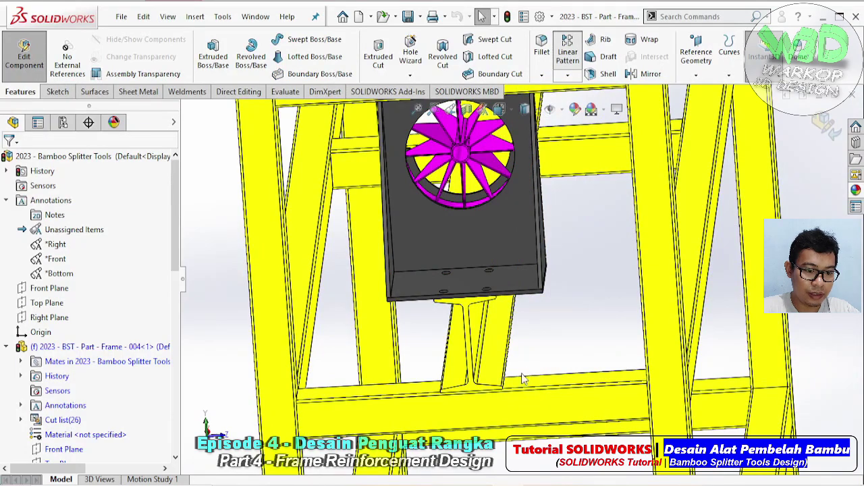
pyautogui.click(513, 393)
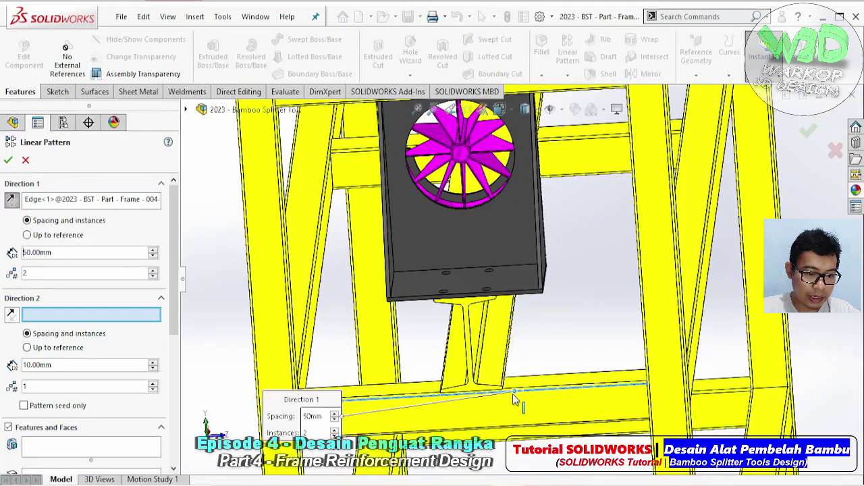
pyautogui.click(503, 429)
pyautogui.moveTo(313, 392); pyautogui.dragTo(346, 222)
pyautogui.moveTo(378, 402); pyautogui.dragTo(456, 242)
pyautogui.scroll(-3, 323, 445)
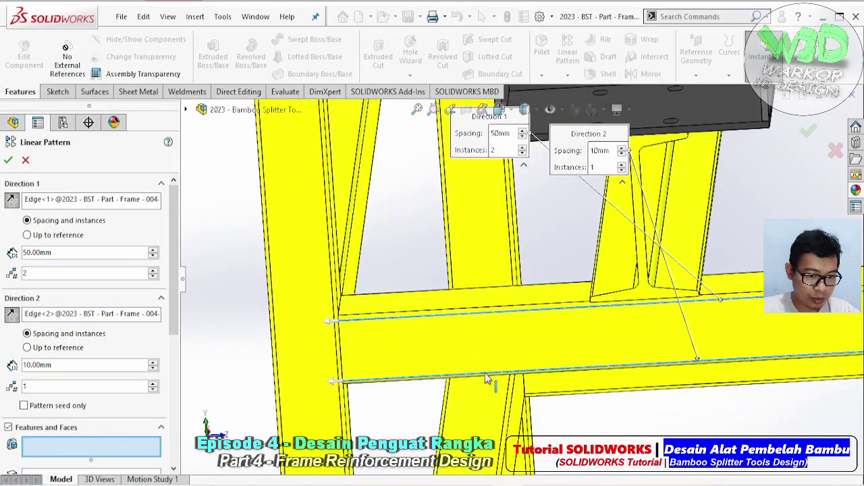
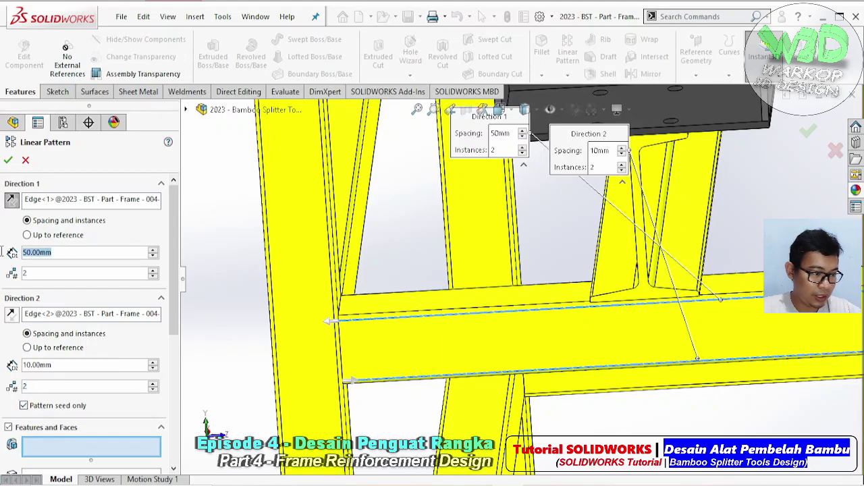
# Step: Set both pattern directions to 2 instances at 80 mm spacing, with the second direction reversed and Pattern seed only enabled
pyautogui.write('0')
pyautogui.click(69, 365)
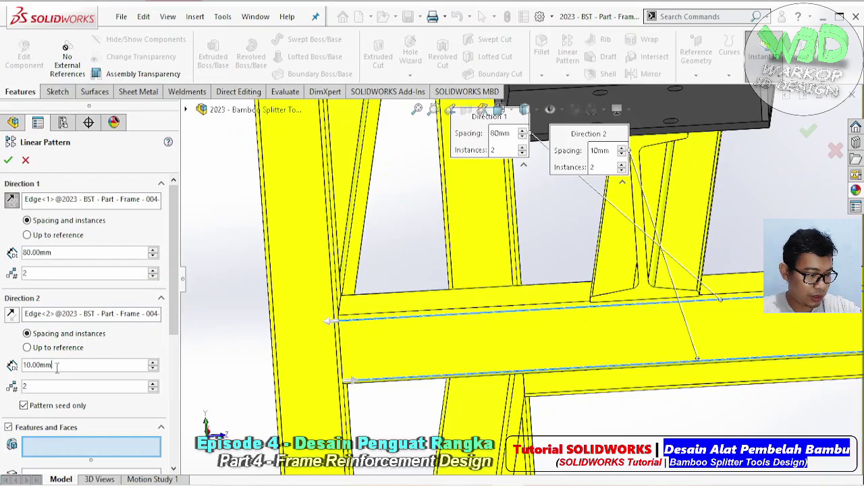
pyautogui.write('80')
pyautogui.press('Return')
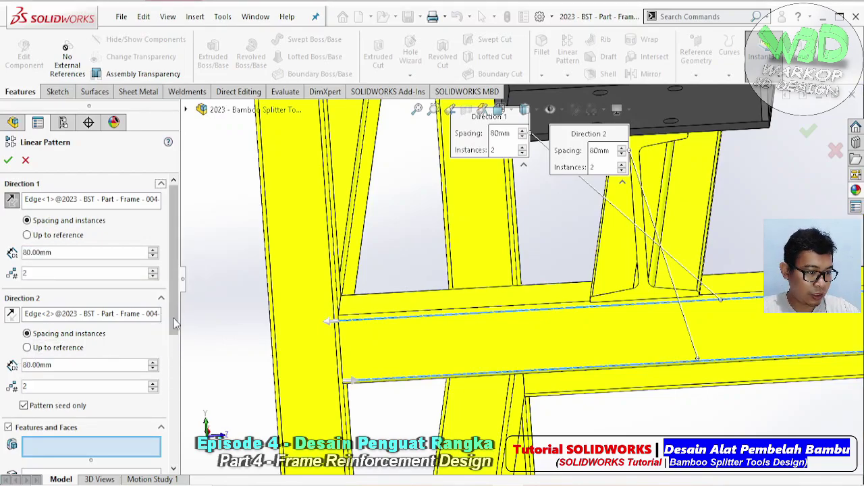
# Step: Choose the I-beam under the splitter housing as the body to pattern and complete the Linear Pattern
pyautogui.scroll(-5, 171, 324)
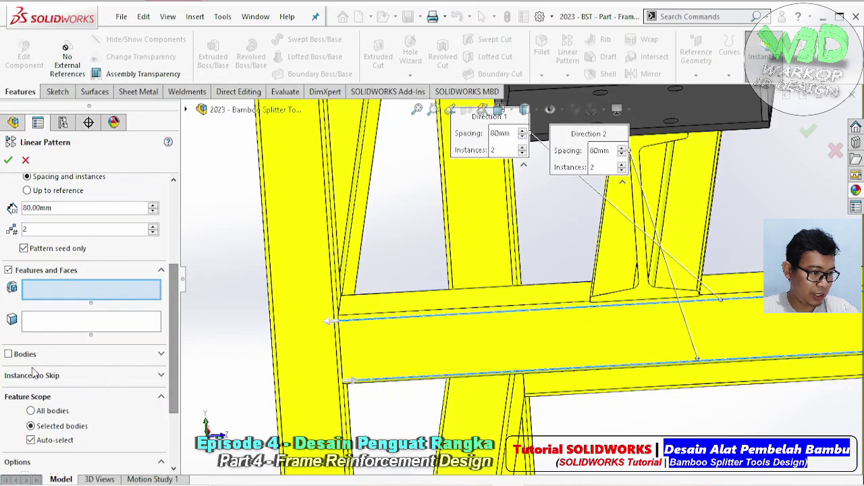
pyautogui.click(9, 354)
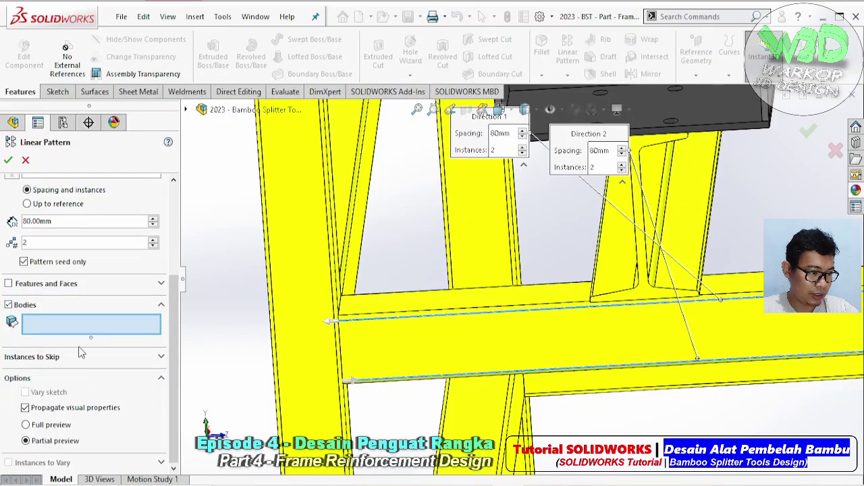
pyautogui.click(623, 253)
pyautogui.scroll(3, 627, 254)
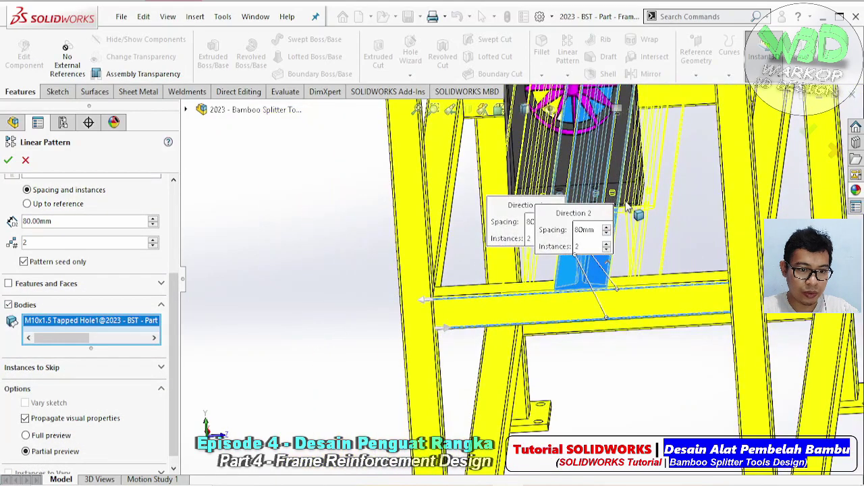
pyautogui.click(8, 161)
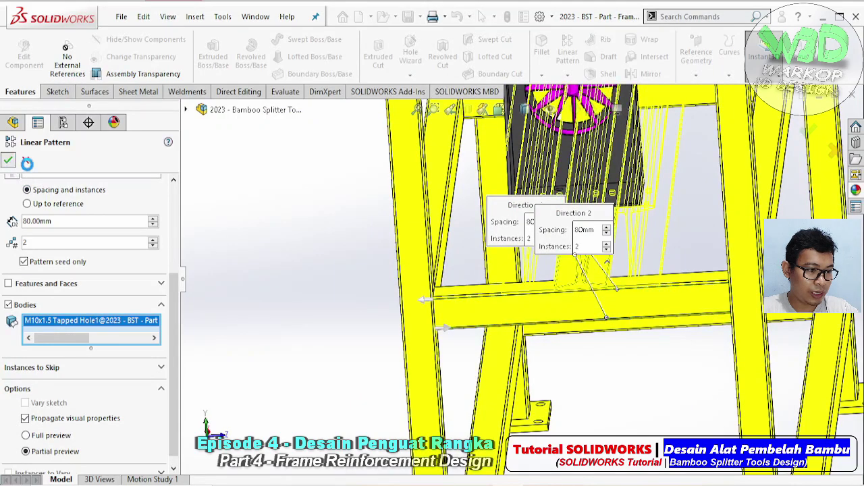
# Step: Sketch a line about 940 mm long across the I-beams on the central beam's top face, in front of the splitter housing
pyautogui.moveTo(634, 209); pyautogui.dragTo(540, 277, button='middle')
pyautogui.scroll(3, 680, 263)
pyautogui.moveTo(680, 264); pyautogui.dragTo(603, 305, button='middle')
pyautogui.scroll(-4, 604, 297)
pyautogui.click(604, 255)
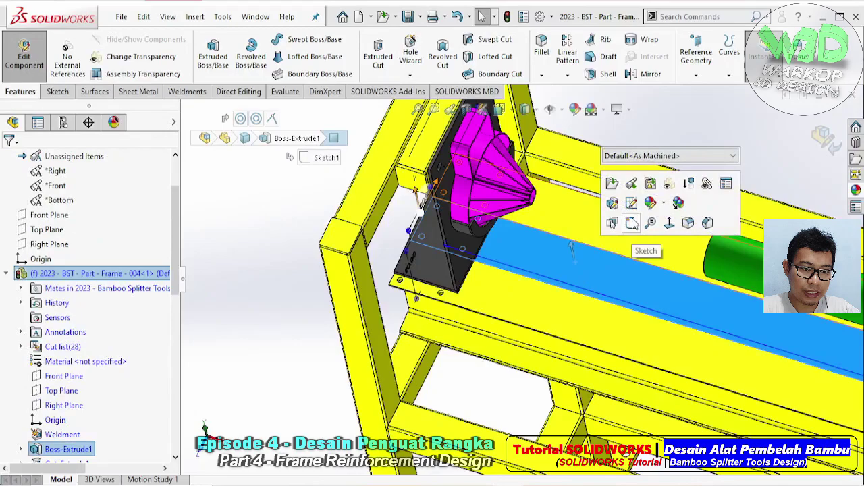
pyautogui.click(628, 231)
pyautogui.scroll(5, 608, 253)
pyautogui.click(273, 40)
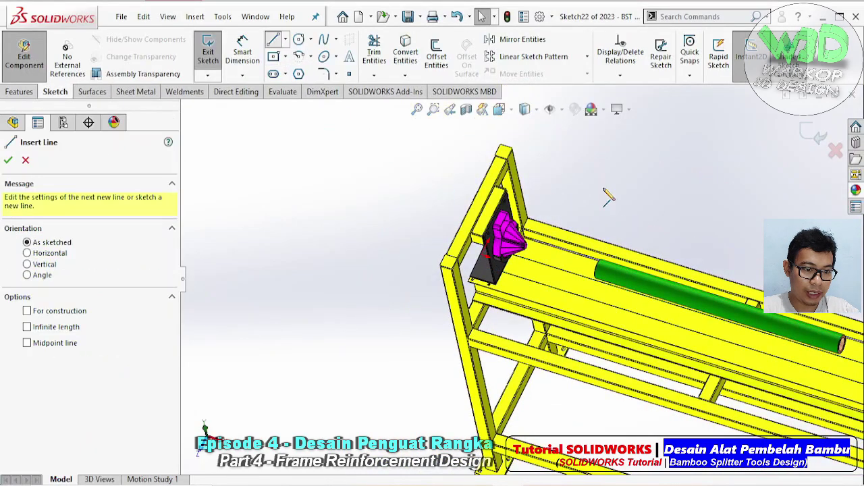
pyautogui.click(550, 255)
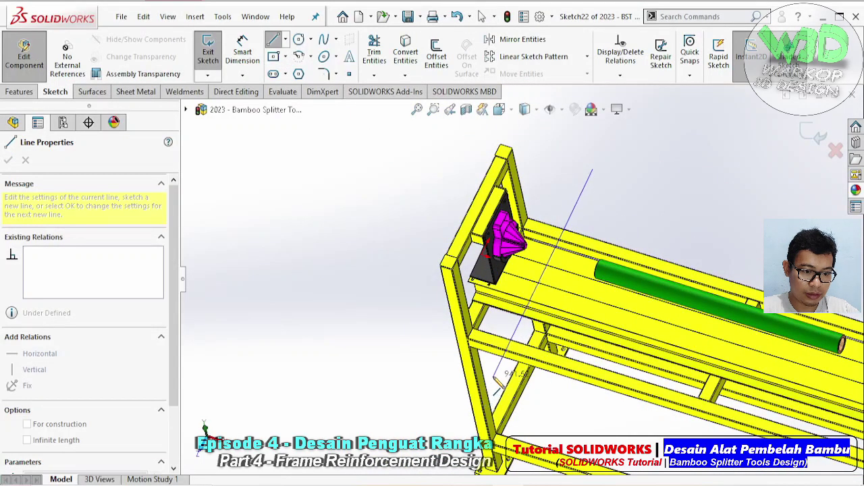
pyautogui.click(497, 380)
pyautogui.press('Escape')
# Step: Move the sketch line up against the splitter housing and dimension it 110 mm from the beam's end edge
pyautogui.scroll(-5, 503, 270)
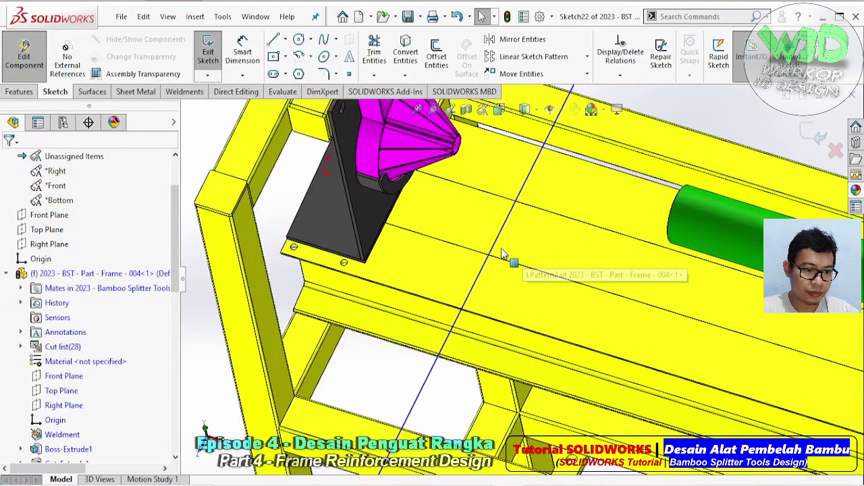
pyautogui.moveTo(477, 280); pyautogui.dragTo(373, 272)
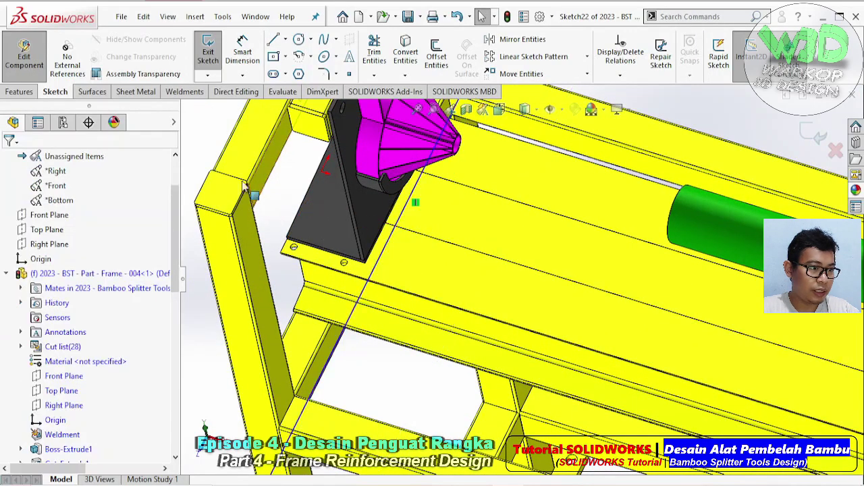
pyautogui.click(243, 52)
pyautogui.scroll(-3, 307, 257)
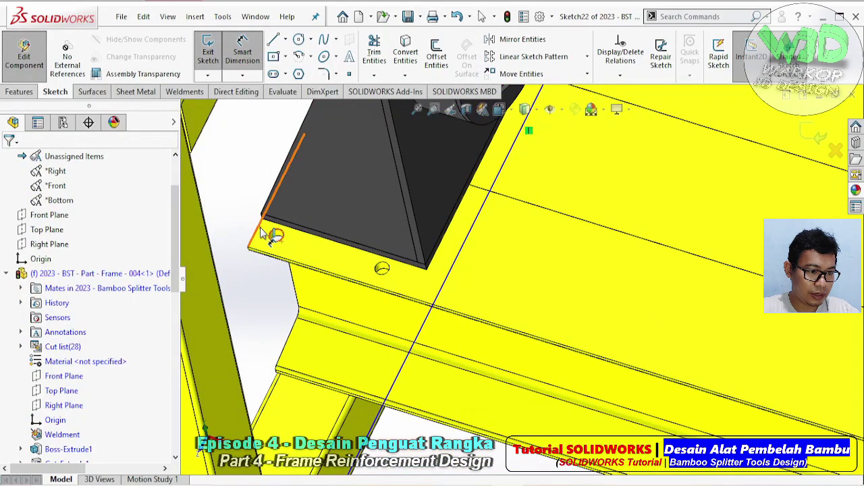
pyautogui.click(446, 285)
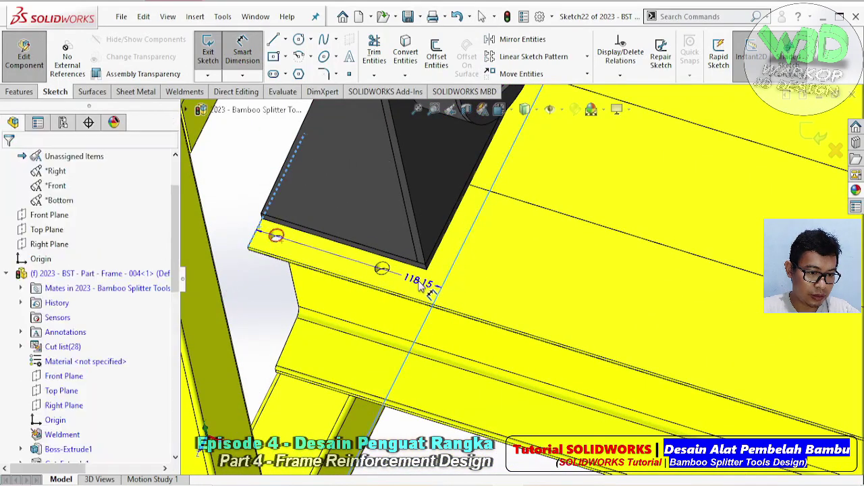
pyautogui.click(434, 291)
pyautogui.write('11')
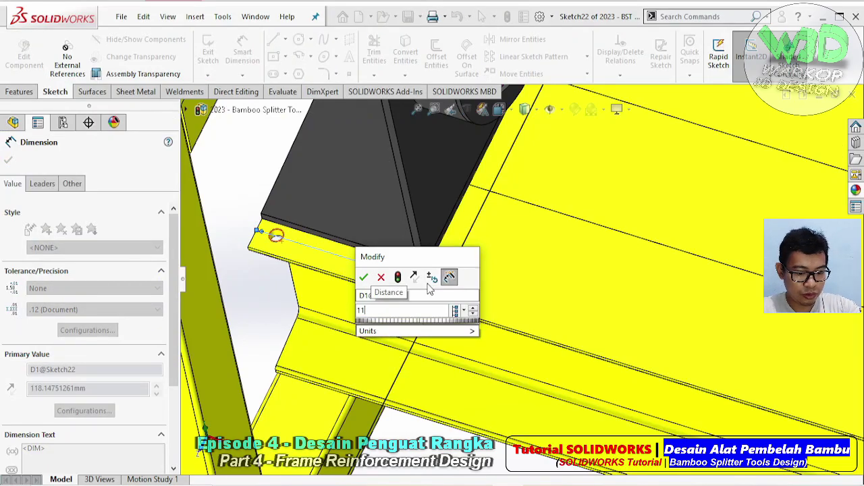
pyautogui.write('0')
pyautogui.press('Return')
pyautogui.press('Escape')
# Step: Start a Split of the frame bodies with the sketched line as the trim tool
pyautogui.moveTo(430, 289); pyautogui.dragTo(513, 247, button='middle')
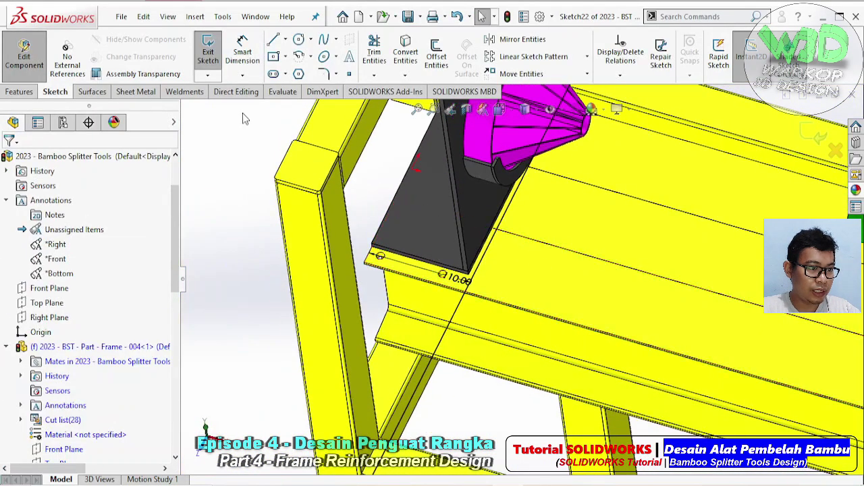
pyautogui.click(236, 92)
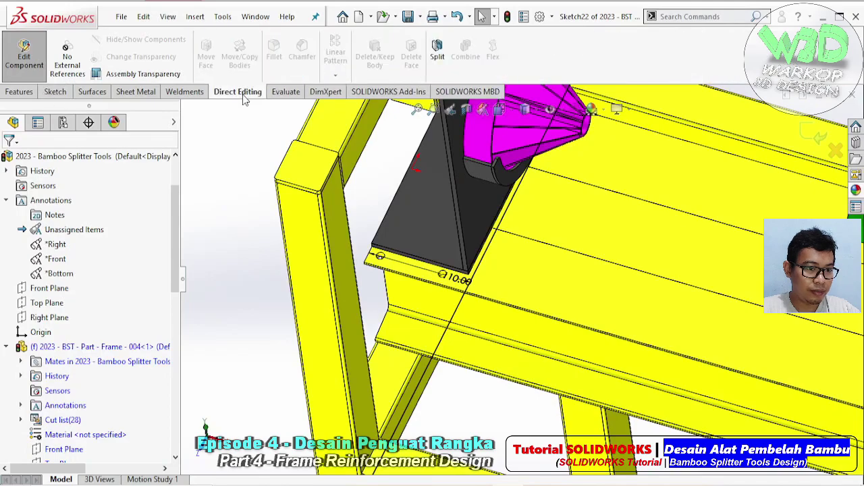
pyautogui.click(437, 50)
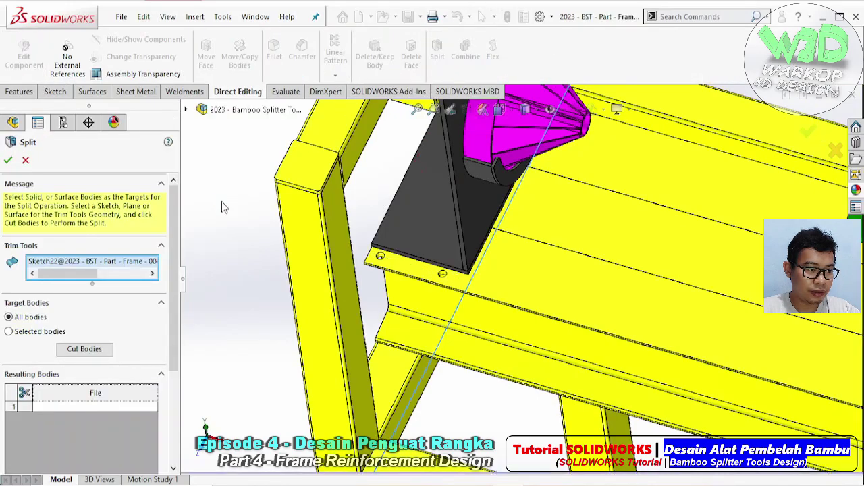
pyautogui.click(42, 262)
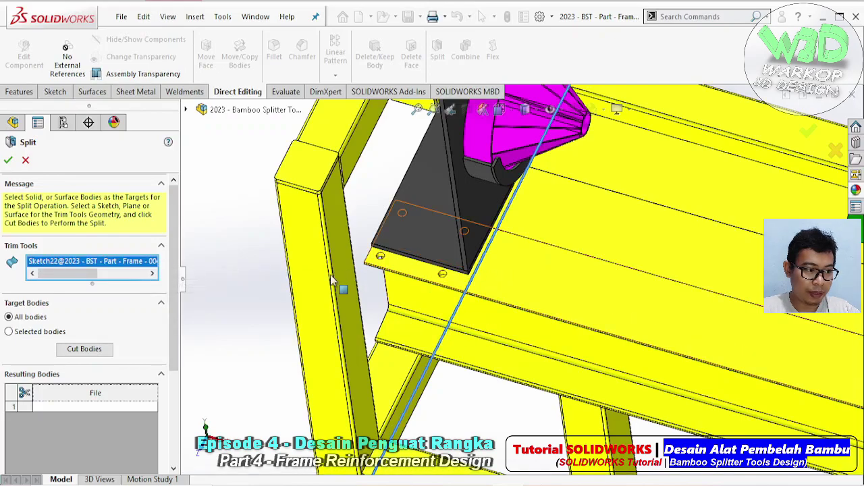
pyautogui.rightClick(148, 272)
pyautogui.click(155, 268)
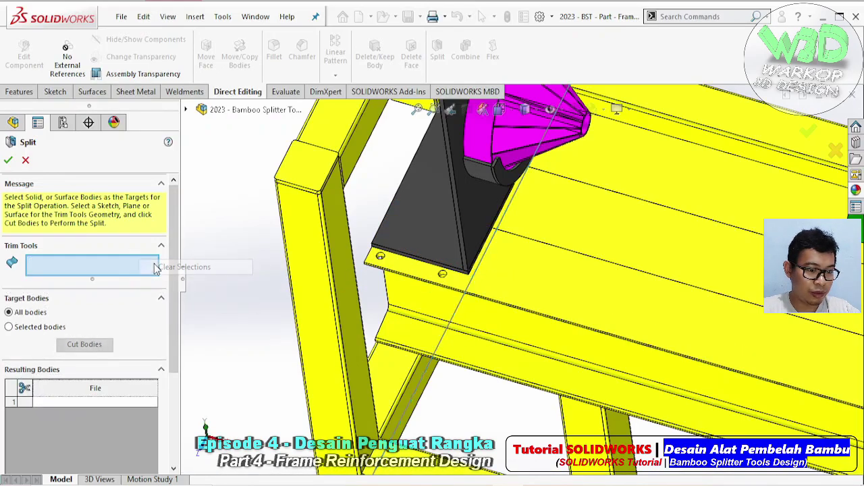
pyautogui.click(452, 323)
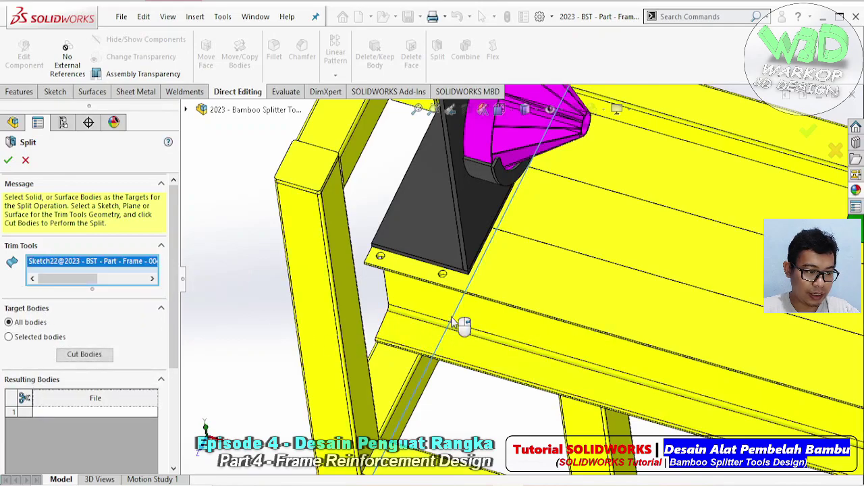
# Step: Choose the two outer patterned I-beams as the bodies to divide along the line and complete the Split
pyautogui.click(64, 412)
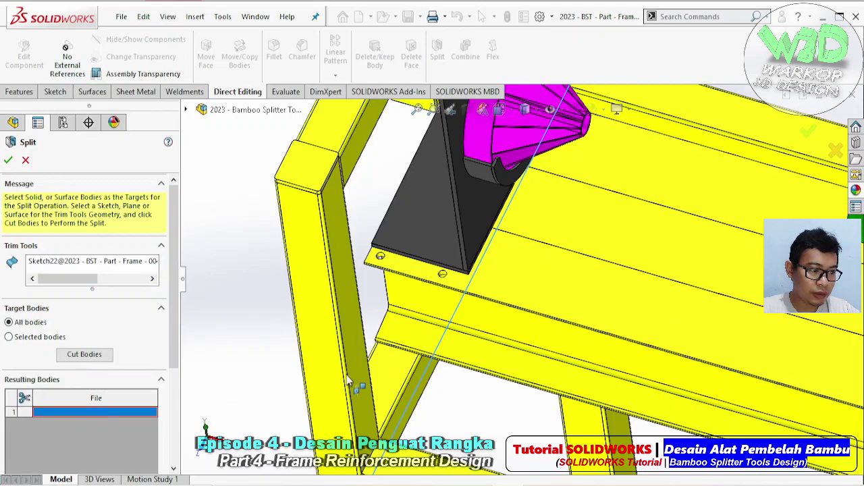
pyautogui.scroll(3, 297, 365)
pyautogui.scroll(-3, 450, 353)
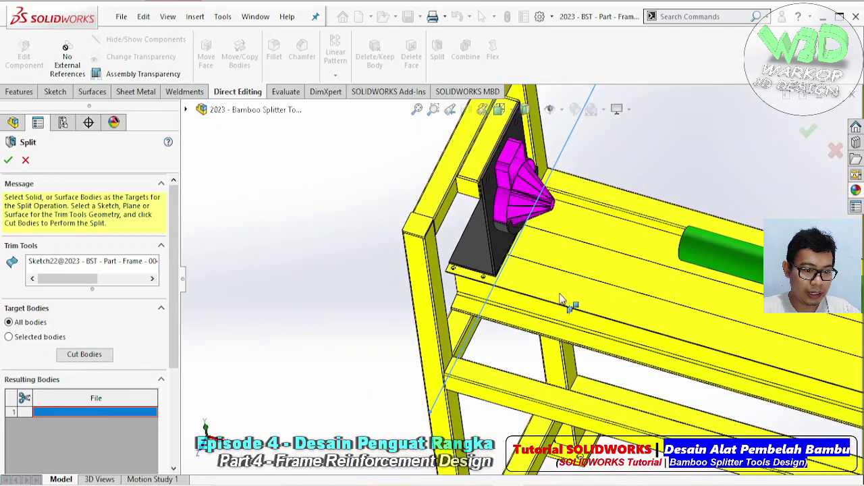
pyautogui.click(560, 301)
pyautogui.click(591, 229)
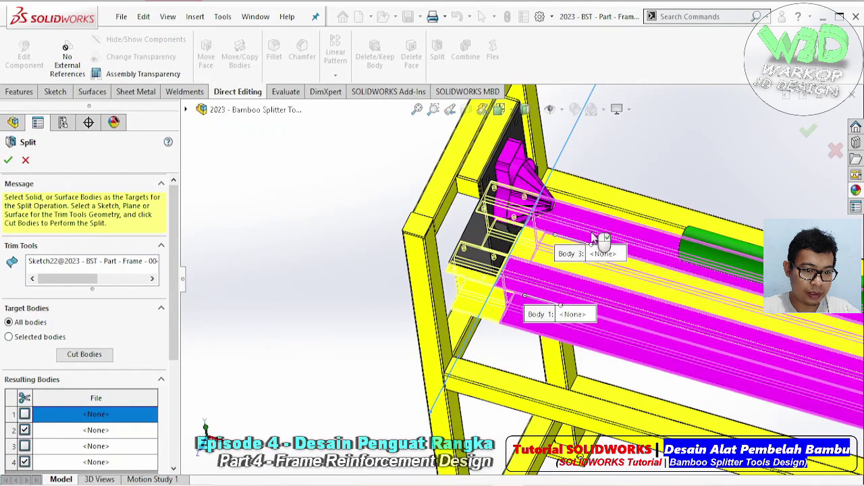
pyautogui.moveTo(591, 230); pyautogui.dragTo(639, 298, button='middle')
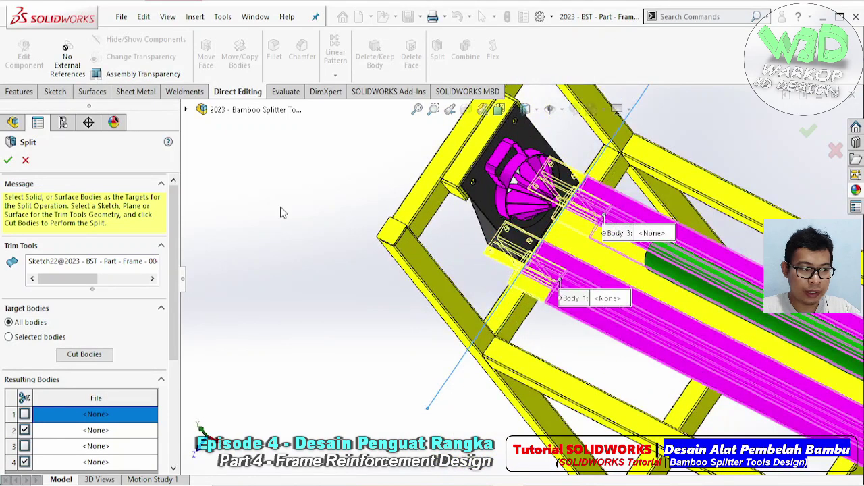
pyautogui.click(453, 375)
pyautogui.click(511, 341)
pyautogui.moveTo(511, 341)
pyautogui.mouseDown(button='middle')
pyautogui.moveTo(567, 288)
pyautogui.moveTo(601, 195)
pyautogui.moveTo(591, 238)
pyautogui.moveTo(636, 188)
pyautogui.moveTo(698, 246)
pyautogui.moveTo(414, 225)
pyautogui.mouseUp(button='middle')
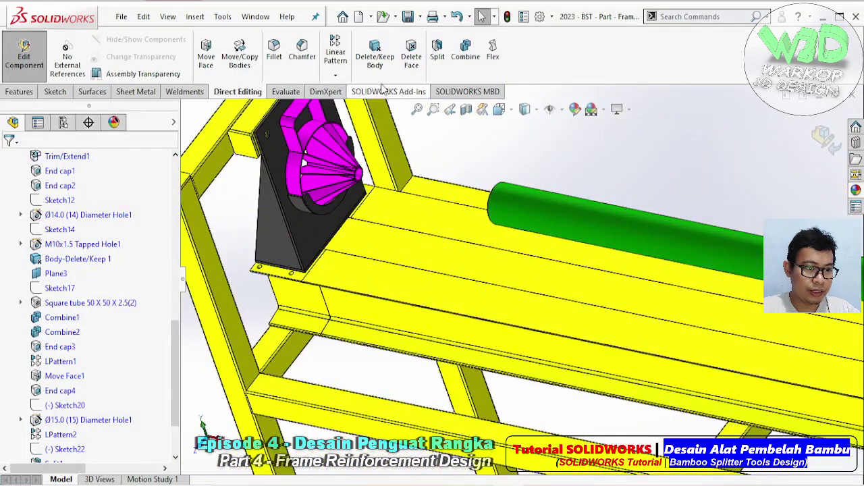
# Step: Delete the long portions of the two outer I-beams, keeping the short stubs under the splitter housing
pyautogui.click(375, 54)
pyautogui.click(436, 230)
pyautogui.click(390, 294)
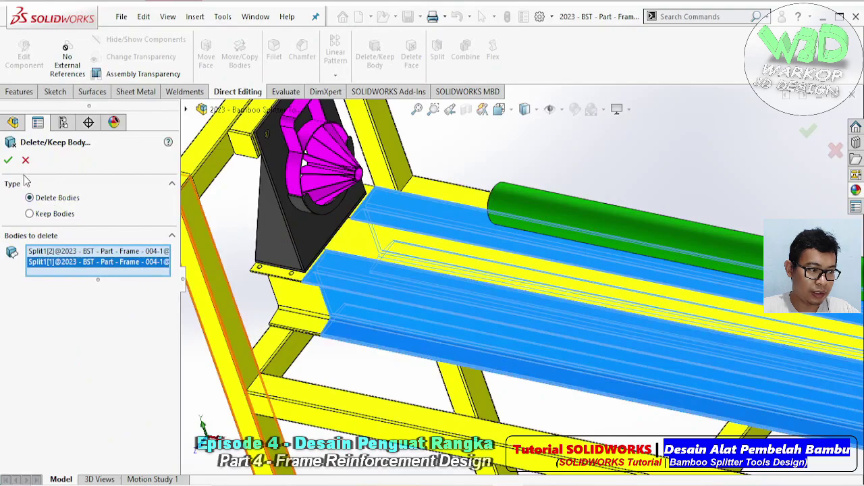
pyautogui.scroll(-6, 362, 241)
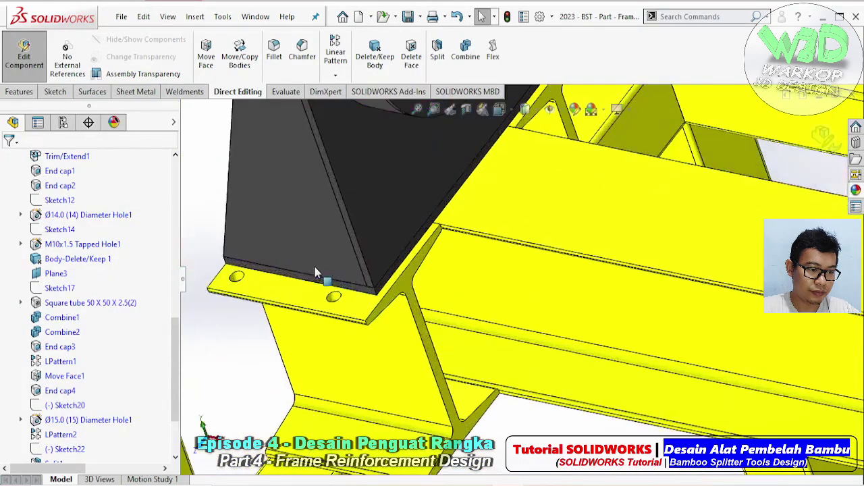
# Step: Measure the distance from the splitter housing's side face to the outer flange edge of the neighbouring I-beam stub
pyautogui.moveTo(419, 161); pyautogui.dragTo(437, 239, button='middle')
pyautogui.scroll(-3, 472, 303)
pyautogui.moveTo(474, 307); pyautogui.dragTo(520, 313, button='middle')
pyautogui.scroll(-3, 531, 314)
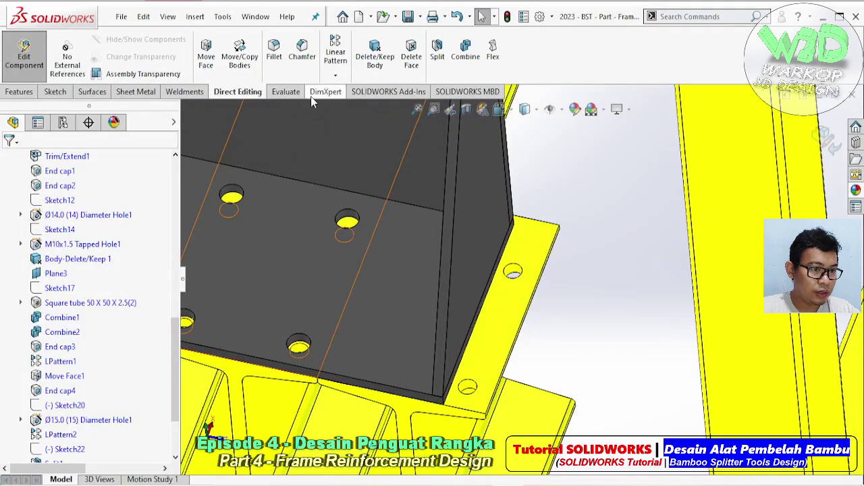
pyautogui.click(284, 95)
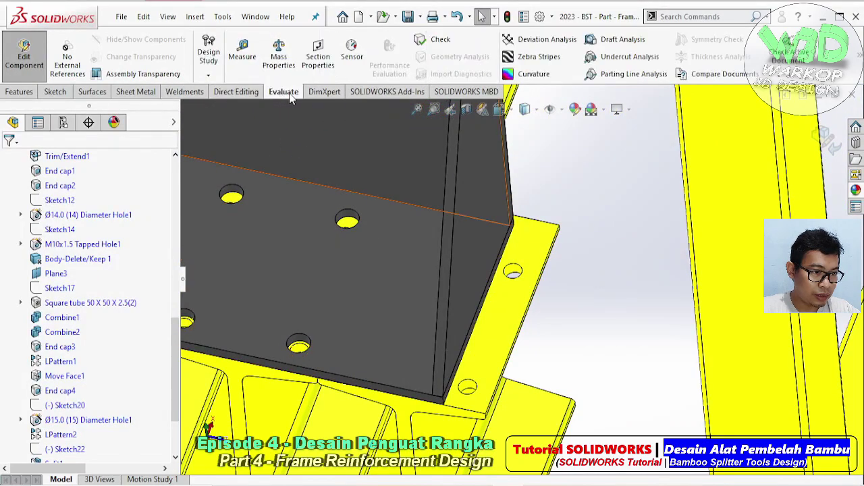
pyautogui.click(244, 60)
pyautogui.click(517, 257)
pyautogui.moveTo(540, 283); pyautogui.dragTo(481, 196, button='middle')
pyautogui.click(532, 273)
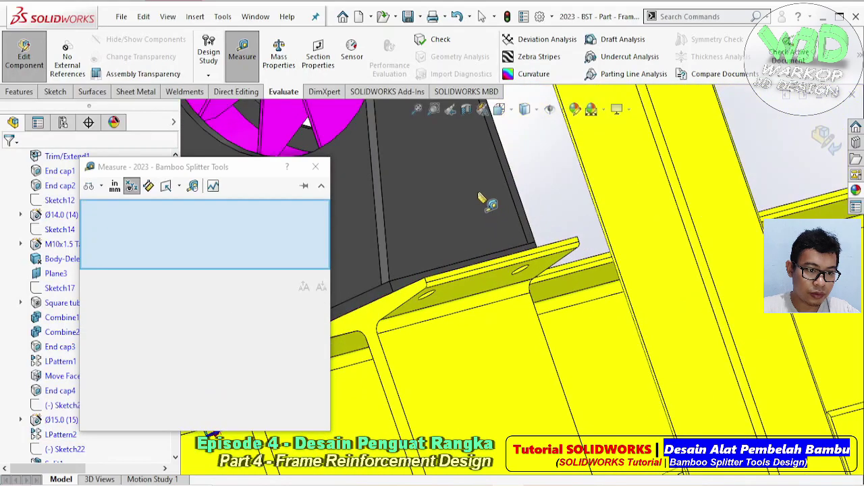
pyautogui.click(481, 195)
pyautogui.scroll(-4, 560, 261)
pyautogui.click(571, 251)
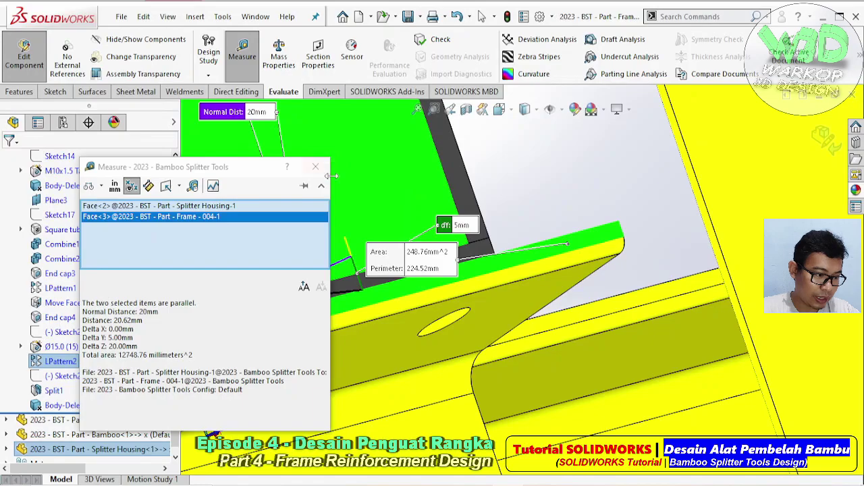
pyautogui.moveTo(392, 185); pyautogui.dragTo(471, 257, button='middle')
pyautogui.press('Escape')
# Step: Leave frame editing and set the splitter housing's overall width to 240 mm
pyautogui.scroll(7, 492, 230)
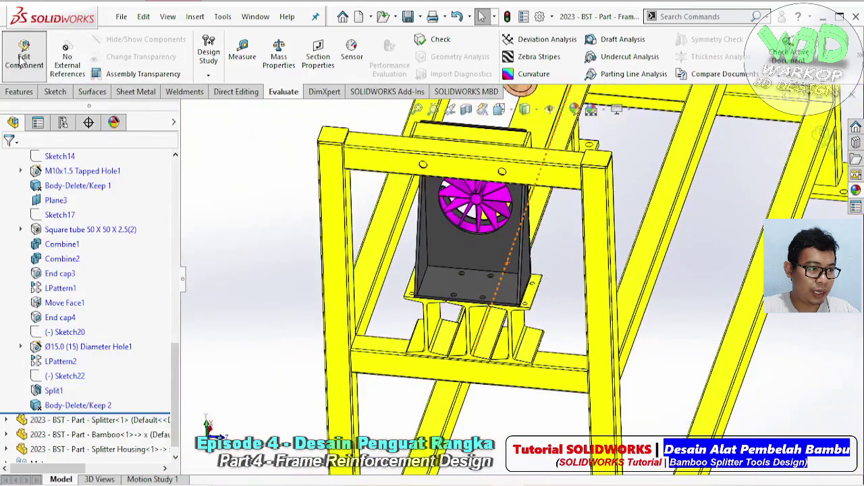
pyautogui.click(493, 255)
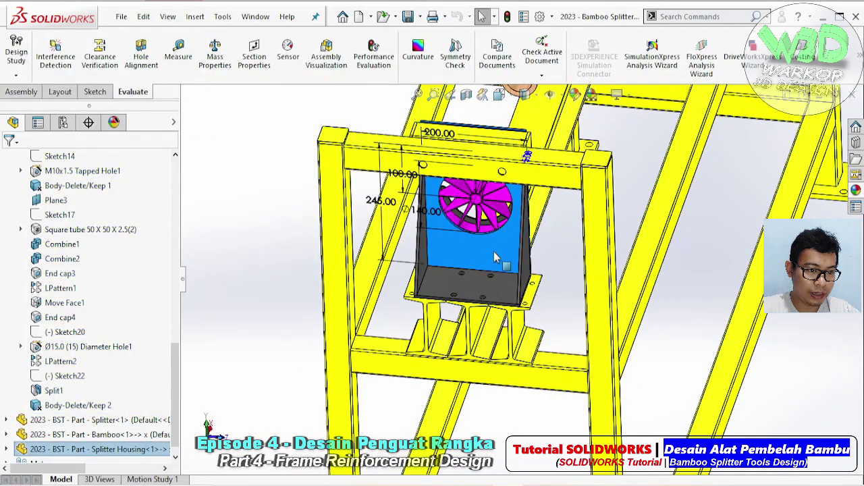
pyautogui.moveTo(455, 140); pyautogui.dragTo(463, 125, button='middle')
pyautogui.scroll(-4, 443, 135)
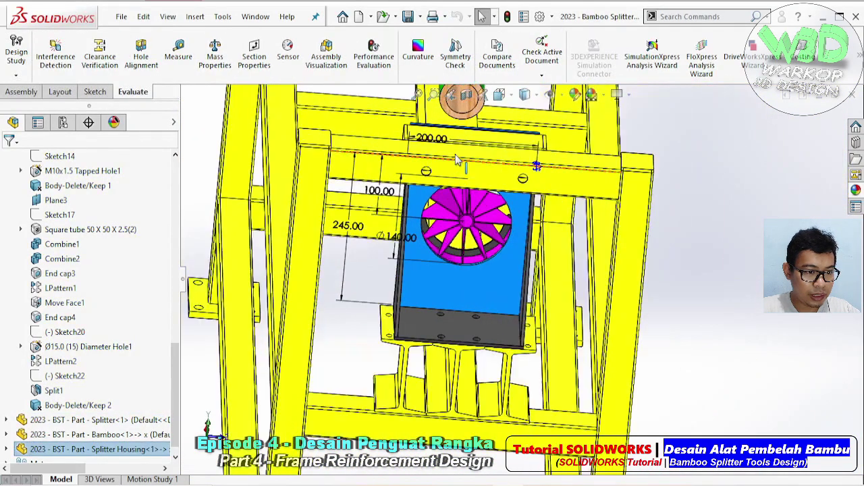
pyautogui.doubleClick(435, 155)
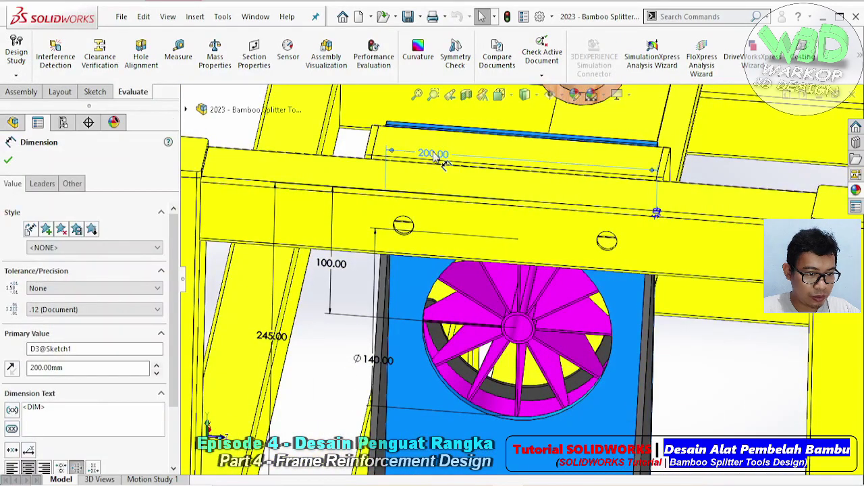
pyautogui.write('240')
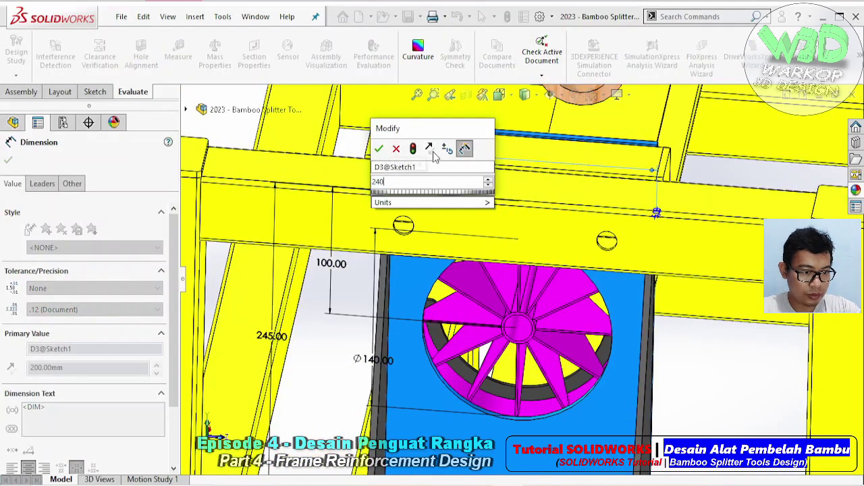
pyautogui.click(413, 149)
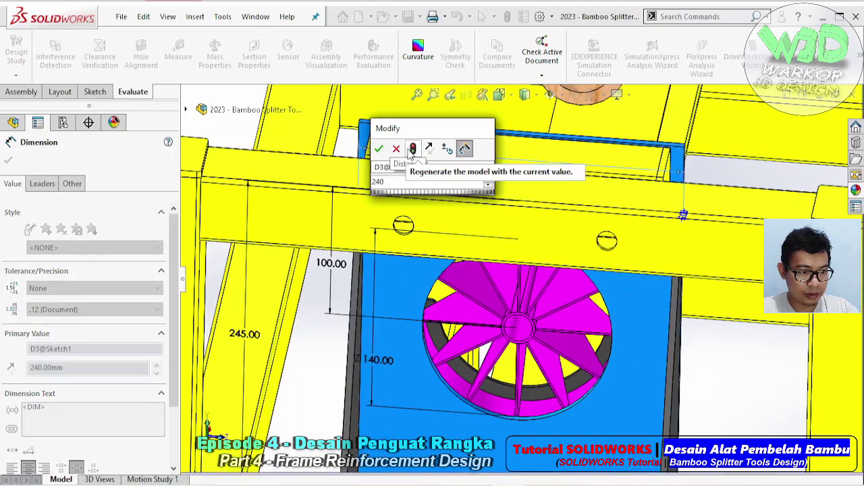
pyautogui.click(382, 149)
pyautogui.scroll(5, 520, 345)
pyautogui.press('Escape')
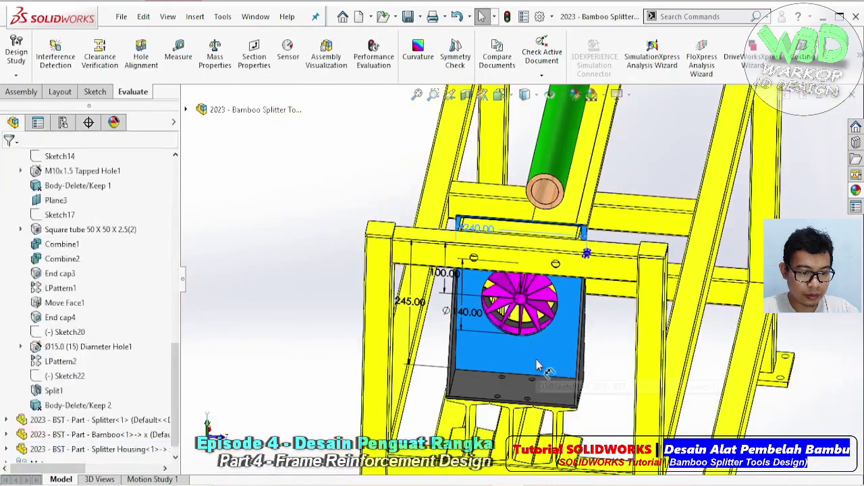
pyautogui.scroll(-3, 539, 343)
pyautogui.press('Escape')
# Step: Open the splitter housing for editing within the assembly, viewed closely at an upper bolt hole of its front plate
pyautogui.moveTo(537, 341); pyautogui.dragTo(471, 376, button='middle')
pyautogui.scroll(-1, 514, 162)
pyautogui.scroll(-2, 514, 160)
pyautogui.moveTo(515, 162); pyautogui.dragTo(515, 215, button='middle')
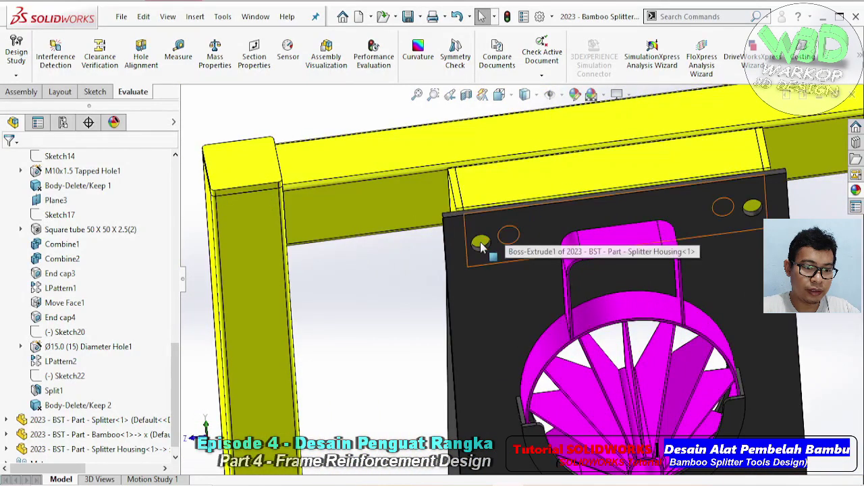
pyautogui.scroll(-2, 498, 245)
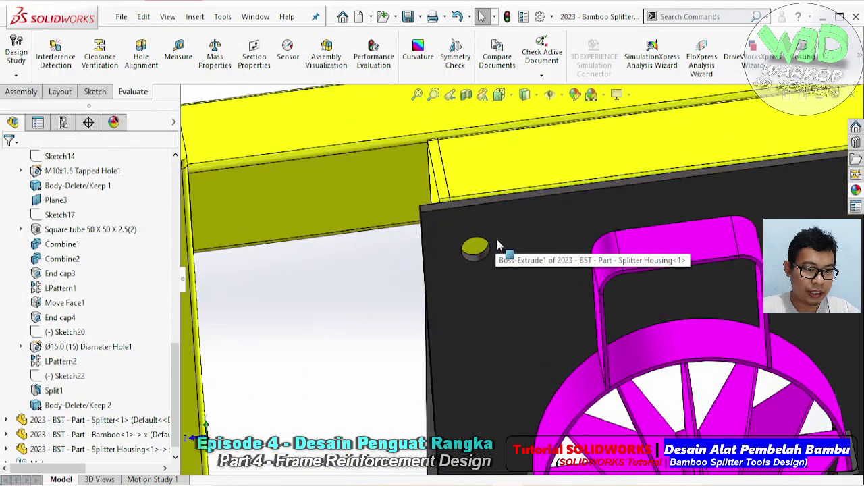
pyautogui.click(546, 231)
pyautogui.click(646, 149)
pyautogui.scroll(-1, 480, 255)
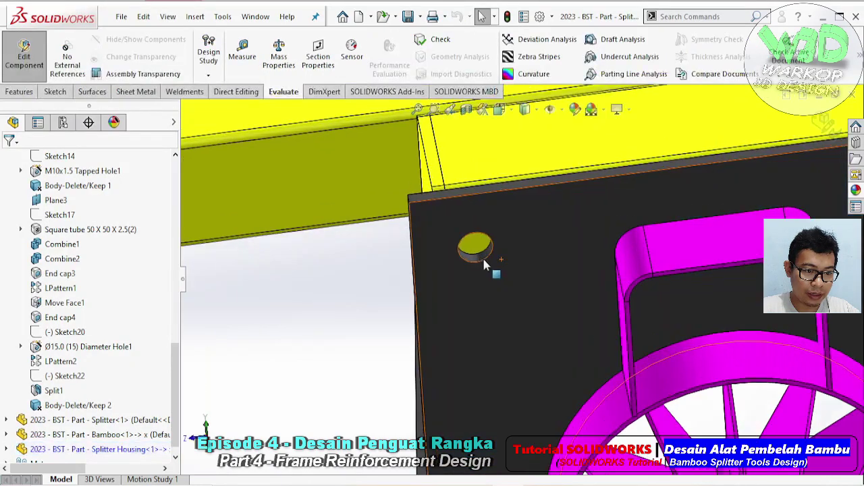
# Step: Set the upper bolt holes' distance from the side edge of the housing's front plate to 45 mm
pyautogui.click(480, 256)
pyautogui.click(478, 248)
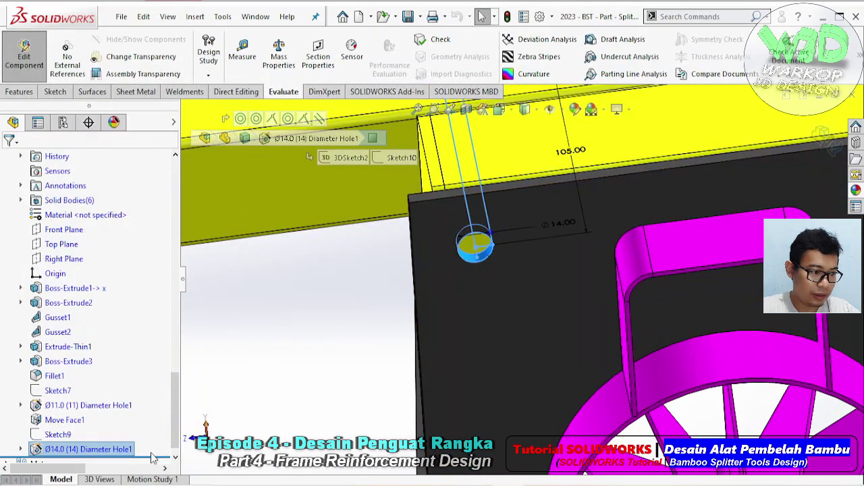
pyautogui.click(67, 436)
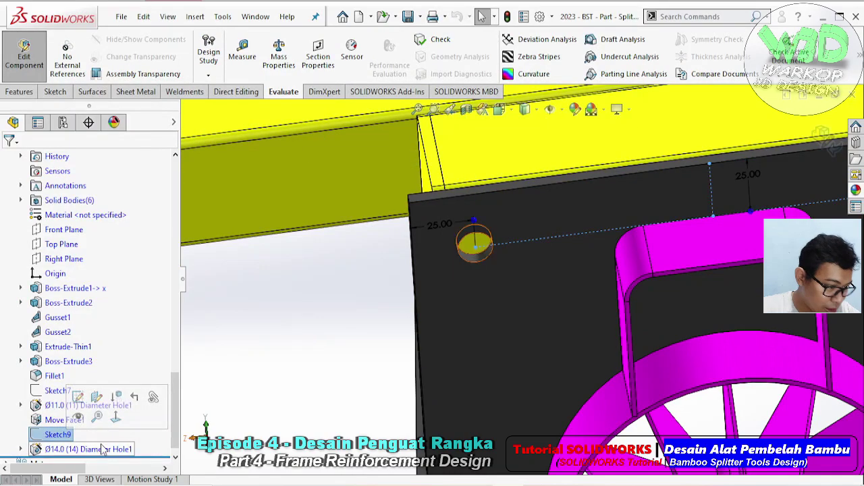
pyautogui.doubleClick(430, 225)
pyautogui.write('45')
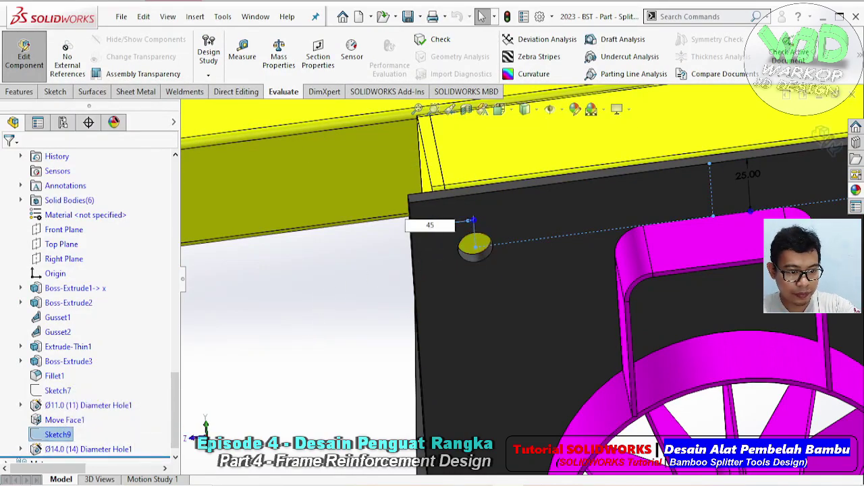
pyautogui.press('Return')
pyautogui.moveTo(530, 250)
pyautogui.mouseDown(button='middle')
pyautogui.moveTo(528, 166)
pyautogui.moveTo(578, 220)
pyautogui.mouseUp(button='middle')
pyautogui.click(260, 143)
pyautogui.scroll(2, 474, 229)
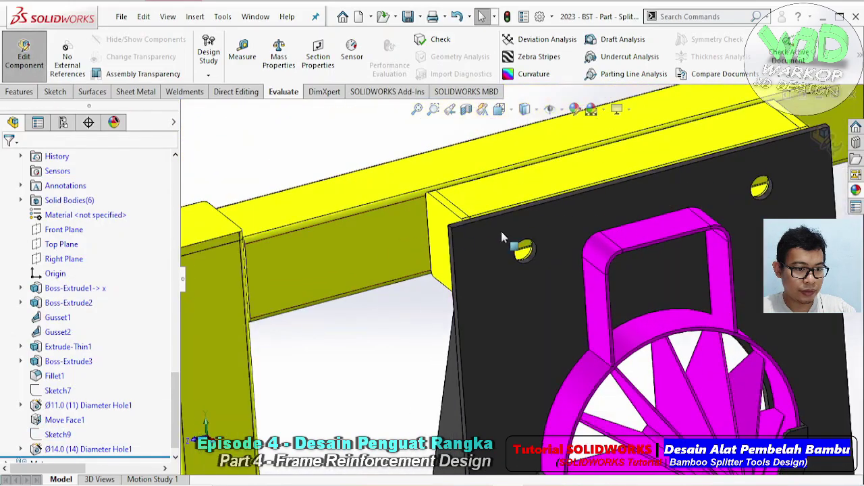
pyautogui.moveTo(474, 228); pyautogui.dragTo(527, 235, button='middle')
# Step: Fillet the two upper corners of the splitter housing's front plate with a 10 mm radius
pyautogui.click(20, 91)
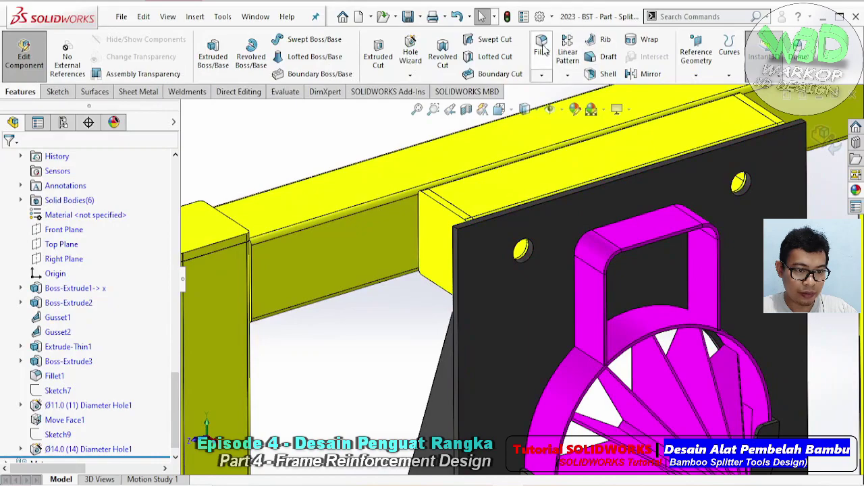
pyautogui.scroll(-5, 468, 230)
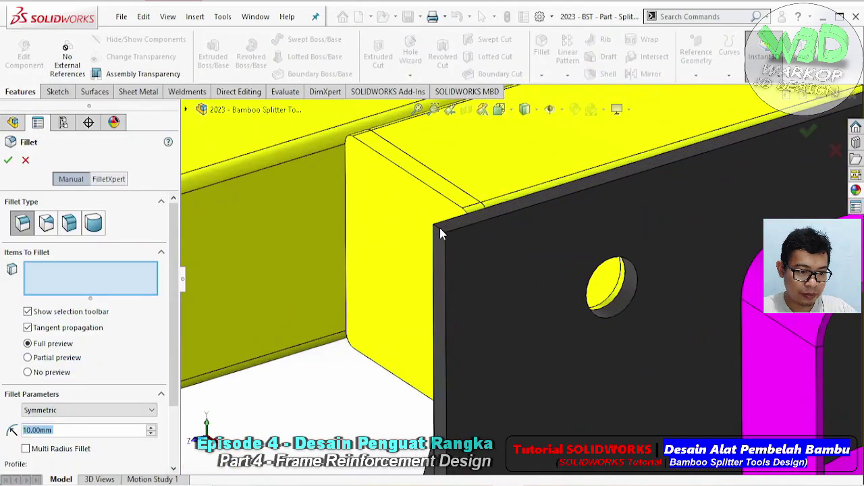
pyautogui.click(440, 229)
pyautogui.scroll(5, 620, 231)
pyautogui.scroll(-5, 770, 180)
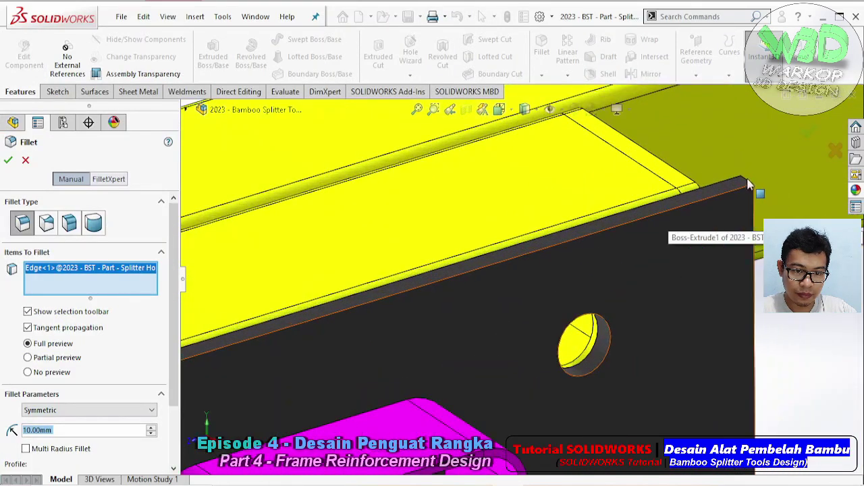
pyautogui.click(748, 184)
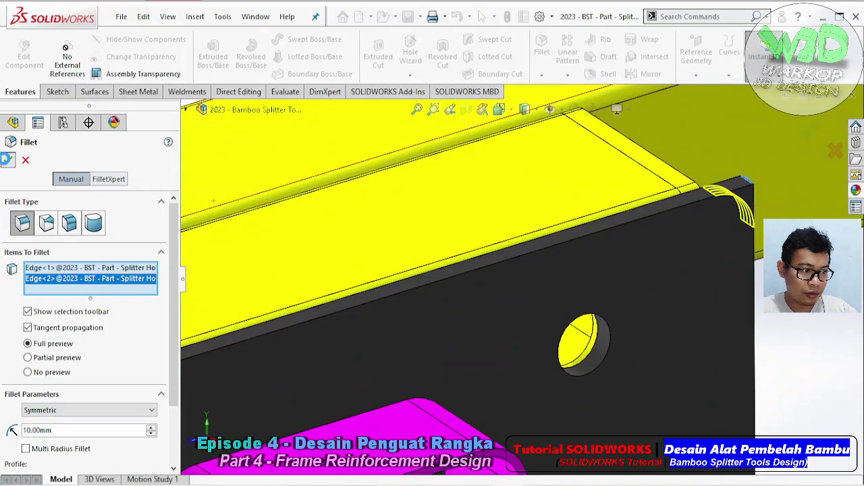
pyautogui.press('Return')
pyautogui.scroll(5, 525, 247)
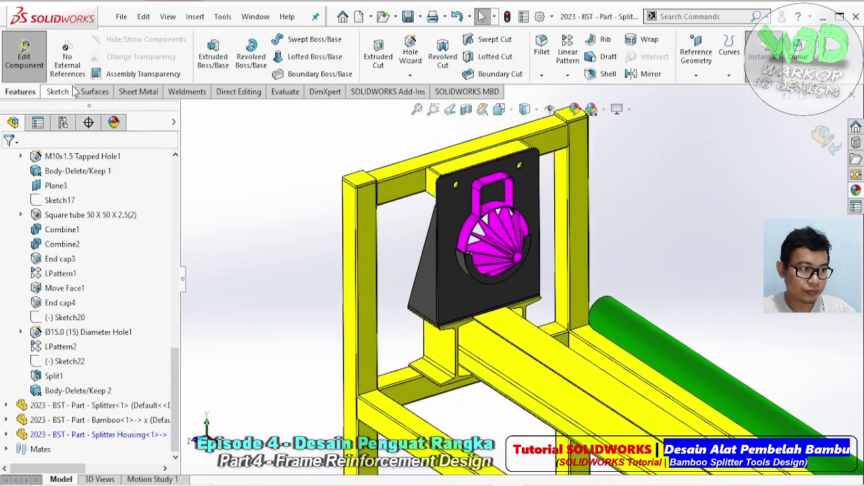
# Step: Examine the rear of the splitter housing, checking its side gussets against the I-beam stubs beneath
pyautogui.moveTo(593, 315); pyautogui.dragTo(638, 294, button='middle')
pyautogui.moveTo(384, 390)
pyautogui.mouseDown(button='middle')
pyautogui.moveTo(459, 419)
pyautogui.moveTo(405, 358)
pyautogui.moveTo(375, 395)
pyautogui.mouseUp(button='middle')
pyautogui.scroll(-3, 405, 358)
pyautogui.scroll(-1, 405, 358)
pyautogui.scroll(-2, 363, 337)
pyautogui.moveTo(363, 336); pyautogui.dragTo(387, 127, button='middle')
pyautogui.scroll(3, 409, 233)
pyautogui.moveTo(409, 246); pyautogui.dragTo(433, 283, button='middle')
pyautogui.click(463, 263)
pyautogui.click(557, 181)
pyautogui.click(469, 284)
pyautogui.press('Escape')
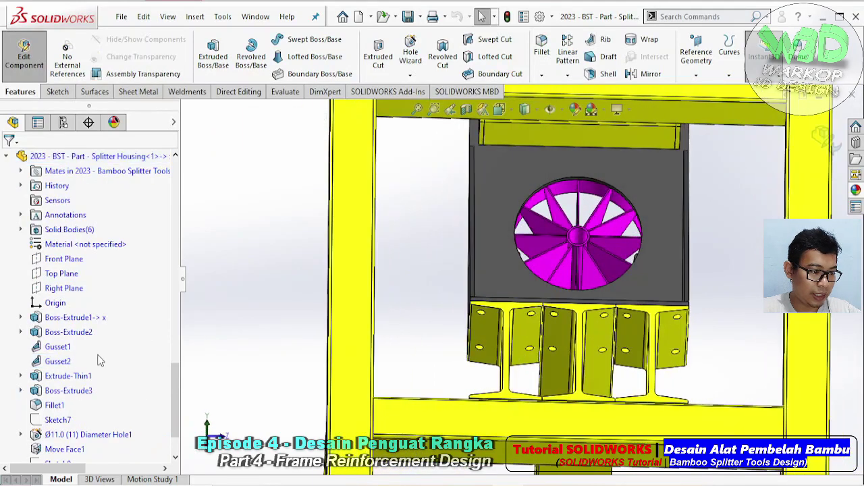
# Step: Edit Gusset2 of the splitter housing to sit at a 40 mm offset inward from the plate's side edge
pyautogui.click(60, 362)
pyautogui.click(70, 322)
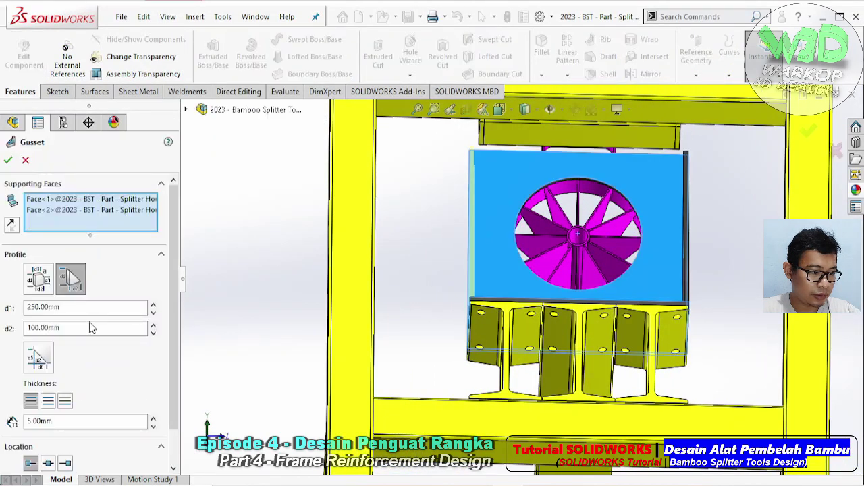
pyautogui.moveTo(171, 374); pyautogui.dragTo(176, 410)
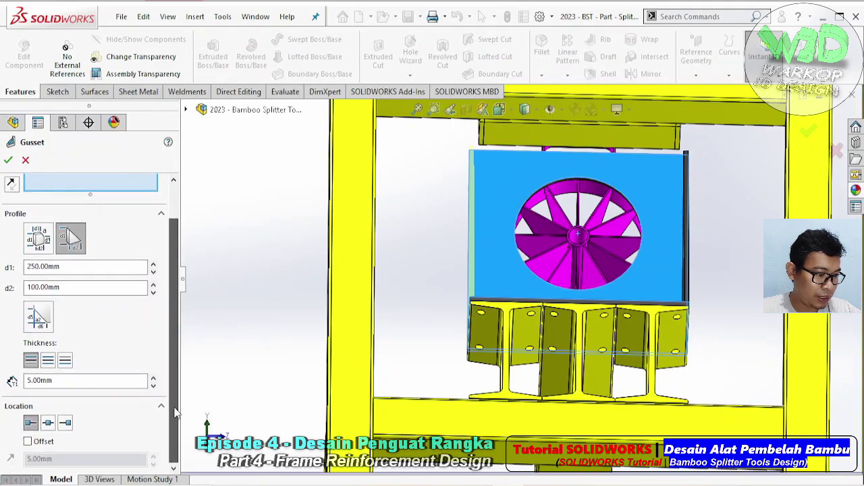
pyautogui.click(27, 442)
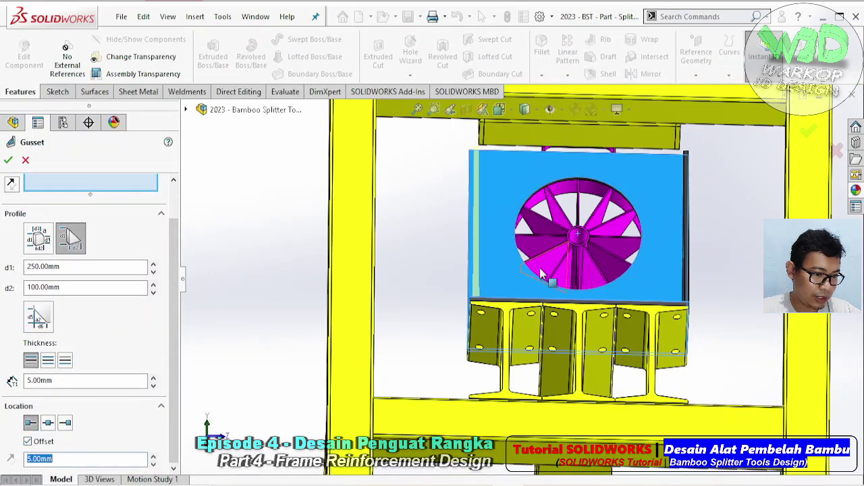
pyautogui.scroll(-5, 540, 274)
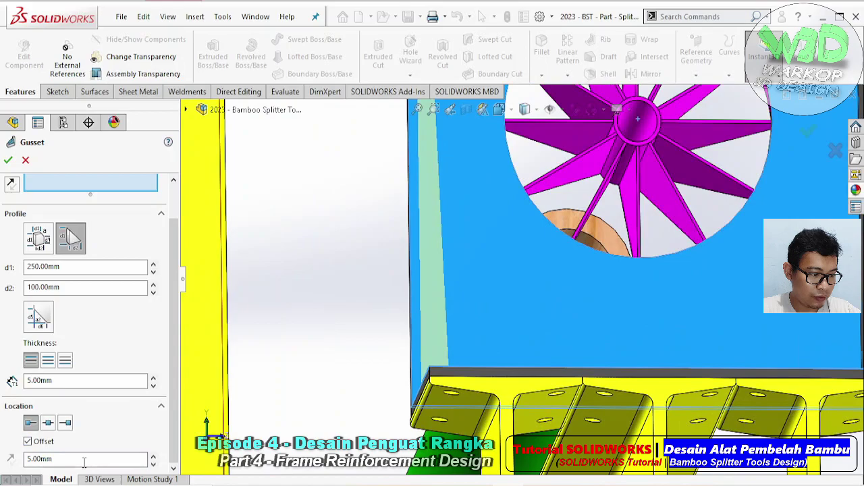
pyautogui.write('20')
pyautogui.press('Return')
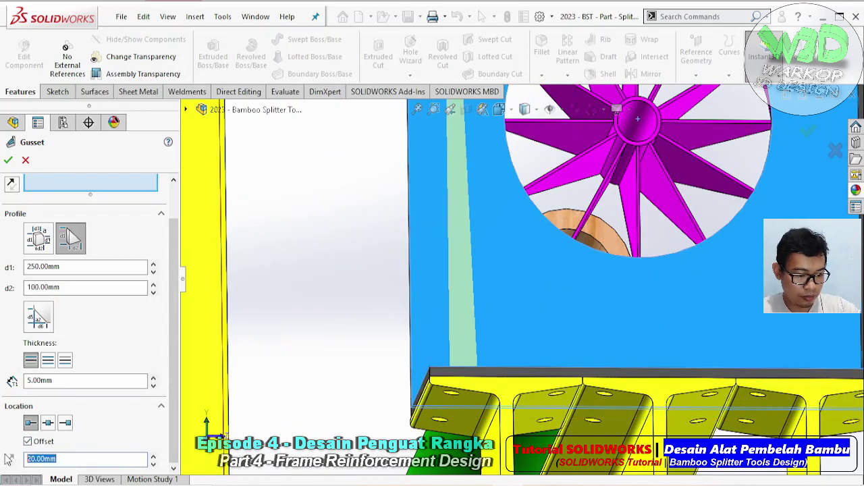
pyautogui.click(8, 460)
pyautogui.moveTo(478, 351); pyautogui.dragTo(468, 404, button='middle')
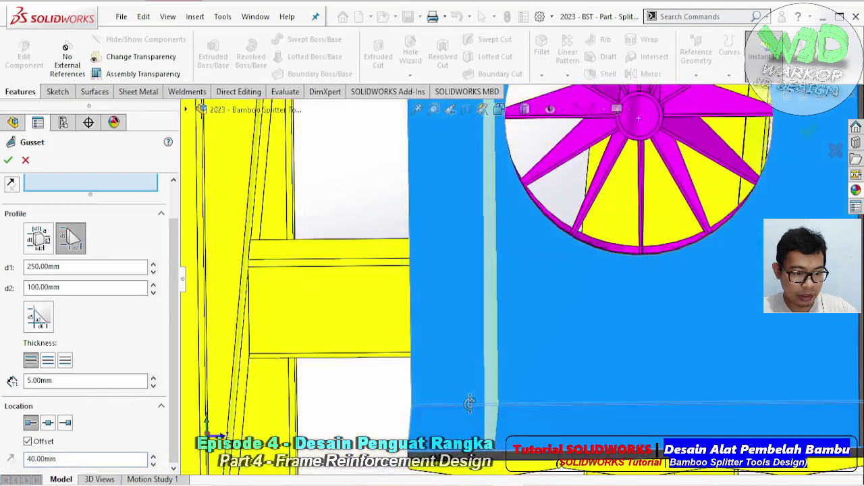
pyautogui.scroll(3, 550, 367)
pyautogui.moveTo(550, 366); pyautogui.dragTo(551, 270, button='middle')
pyautogui.moveTo(479, 243); pyautogui.dragTo(453, 276, button='middle')
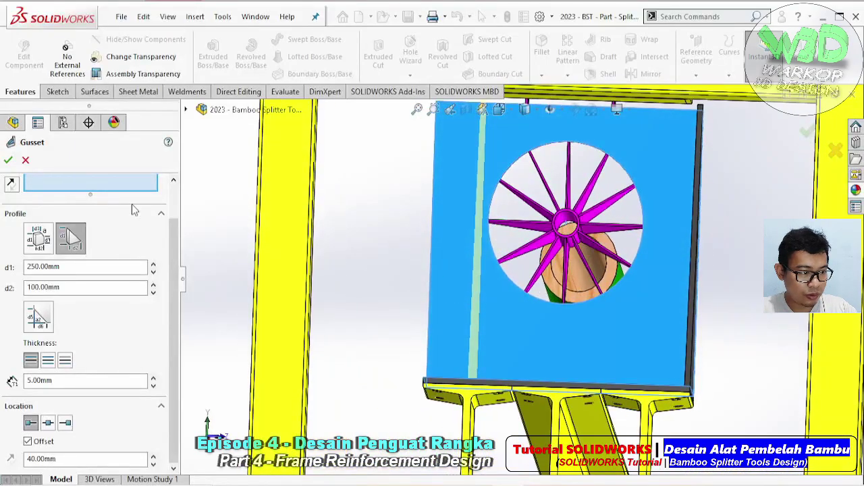
# Step: Edit the opposite gusset, Gusset1, to sit at a 40 mm offset inward from its side edge
pyautogui.moveTo(650, 293); pyautogui.dragTo(684, 363, button='middle')
pyautogui.click(702, 345)
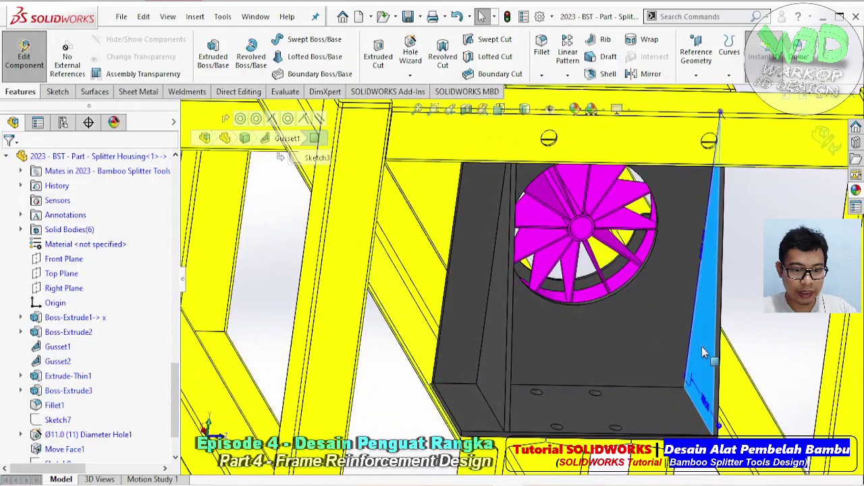
pyautogui.rightClick(60, 350)
pyautogui.click(69, 225)
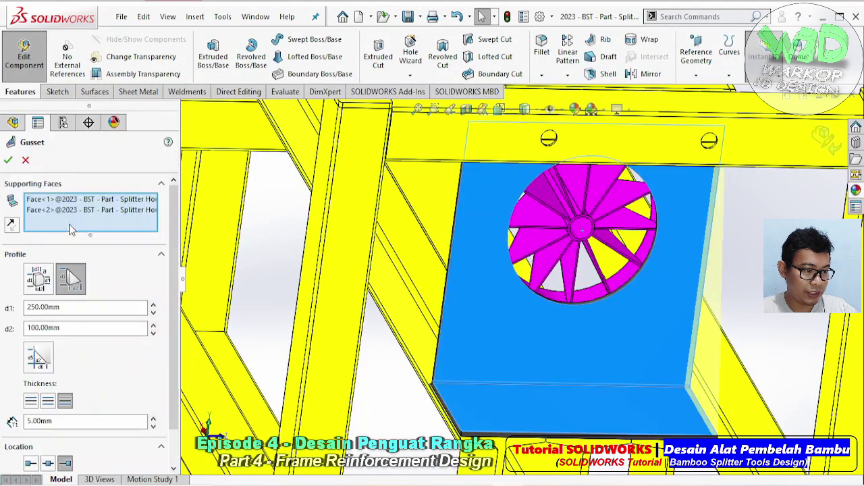
pyautogui.scroll(-2, 175, 392)
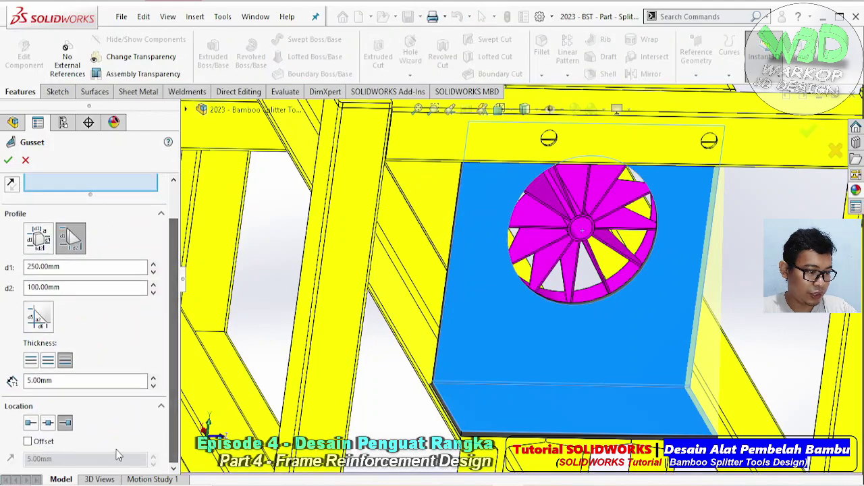
pyautogui.click(37, 442)
pyautogui.write('4')
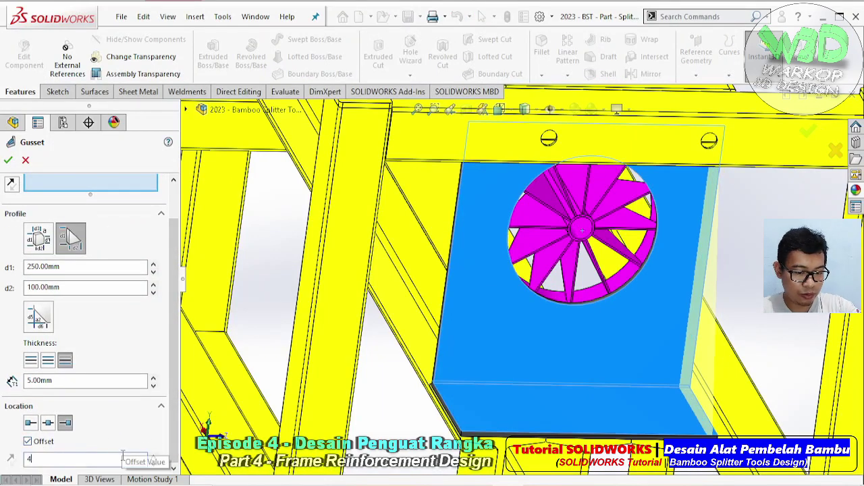
pyautogui.write('0.00mm')
pyautogui.press('Return')
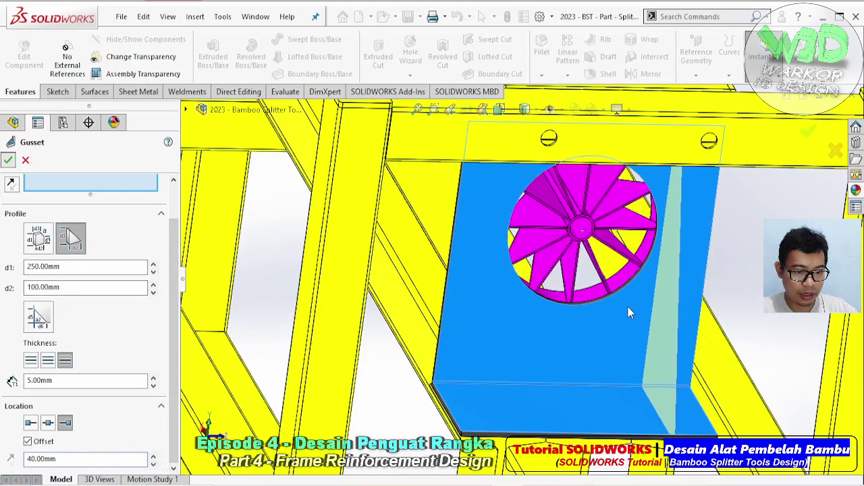
pyautogui.press('Return')
# Step: Inspect the housing's base-plate bolt holes closely and leave splitter housing editing
pyautogui.moveTo(607, 345); pyautogui.dragTo(593, 403, button='middle')
pyautogui.scroll(4, 587, 399)
pyautogui.moveTo(546, 363); pyautogui.dragTo(551, 358, button='middle')
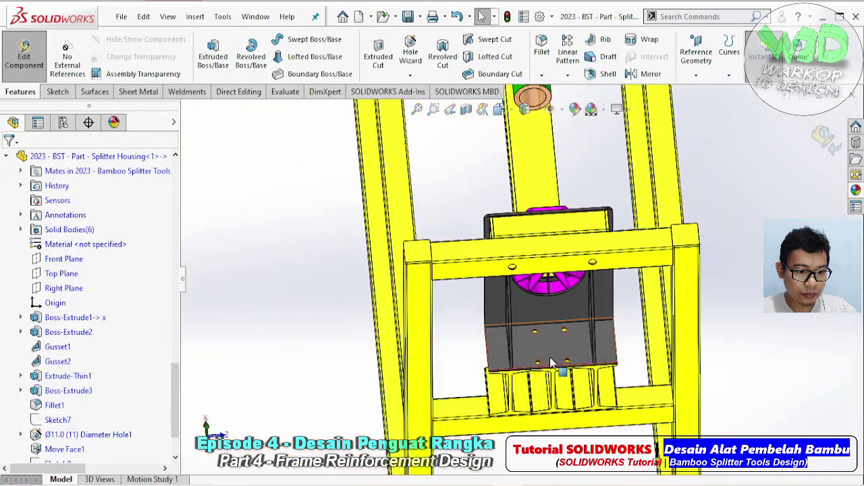
pyautogui.scroll(-5, 550, 361)
pyautogui.middleClick(537, 323)
pyautogui.moveTo(537, 323); pyautogui.dragTo(544, 273, button='middle')
pyautogui.scroll(-2, 524, 340)
pyautogui.moveTo(522, 345); pyautogui.dragTo(522, 378, button='middle')
pyautogui.moveTo(516, 256); pyautogui.dragTo(533, 262, button='middle')
pyautogui.scroll(-3, 606, 226)
pyautogui.middleClick(606, 227)
pyautogui.moveTo(606, 227); pyautogui.dragTo(540, 197, button='middle')
pyautogui.scroll(-2, 565, 203)
pyautogui.click(24, 55)
# Step: Measure the axis offset between a base-plate bolt hole and the tapped frame hole beneath it
pyautogui.scroll(2, 582, 250)
pyautogui.scroll(-2, 611, 290)
pyautogui.scroll(2, 613, 299)
pyautogui.scroll(-2, 638, 352)
pyautogui.click(632, 395)
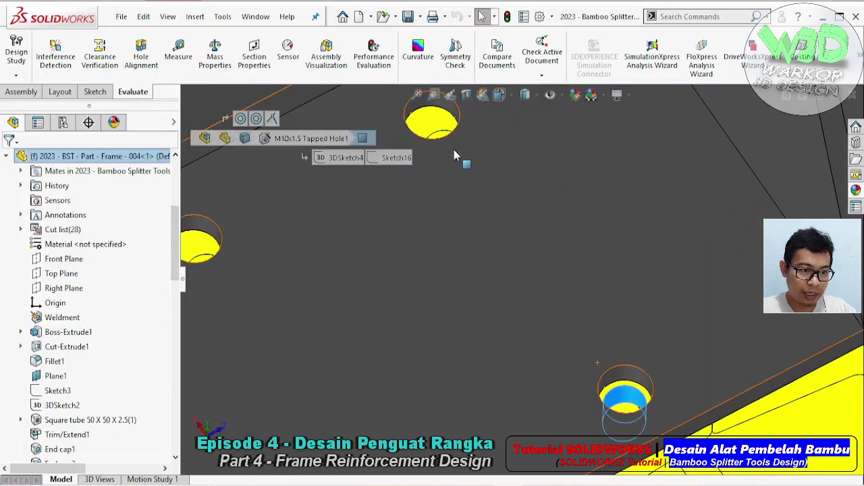
pyautogui.scroll(1, 473, 166)
pyautogui.press('Escape')
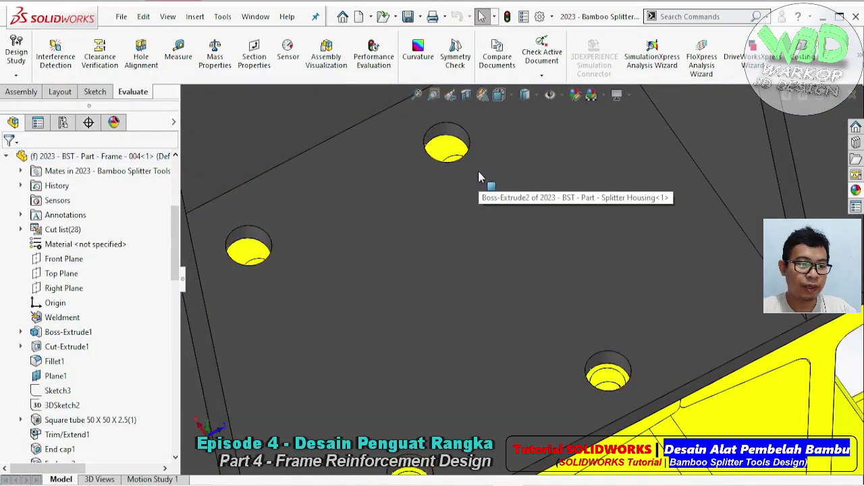
pyautogui.scroll(-1, 478, 171)
pyautogui.scroll(1, 467, 178)
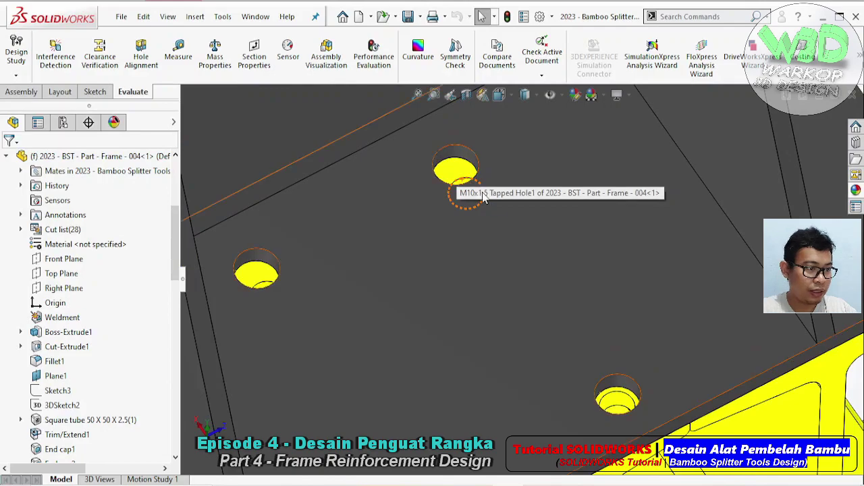
pyautogui.click(177, 53)
pyautogui.scroll(-4, 485, 196)
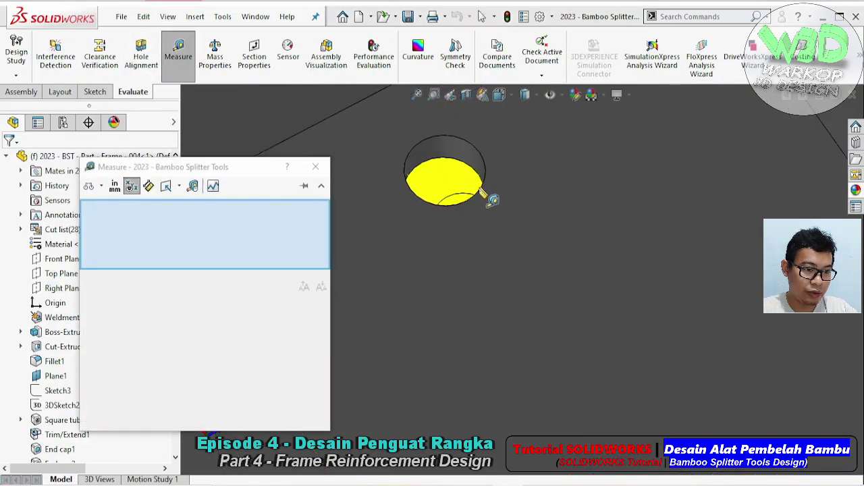
pyautogui.click(454, 169)
pyautogui.click(450, 144)
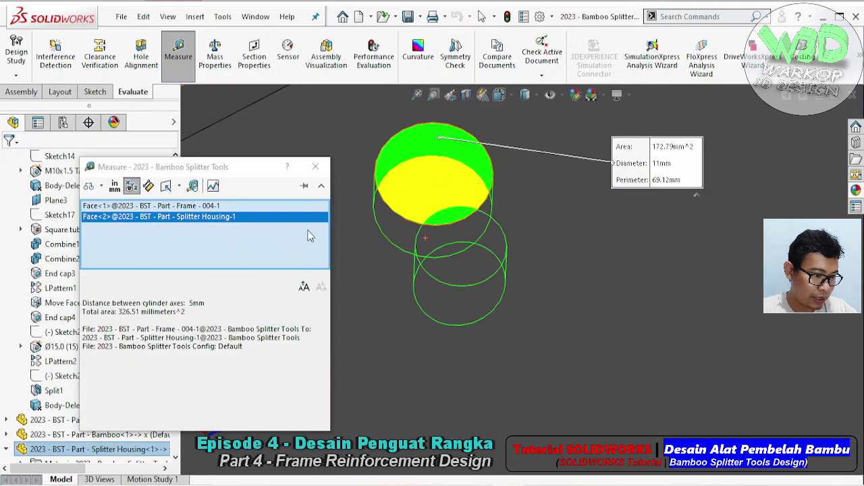
pyautogui.click(316, 166)
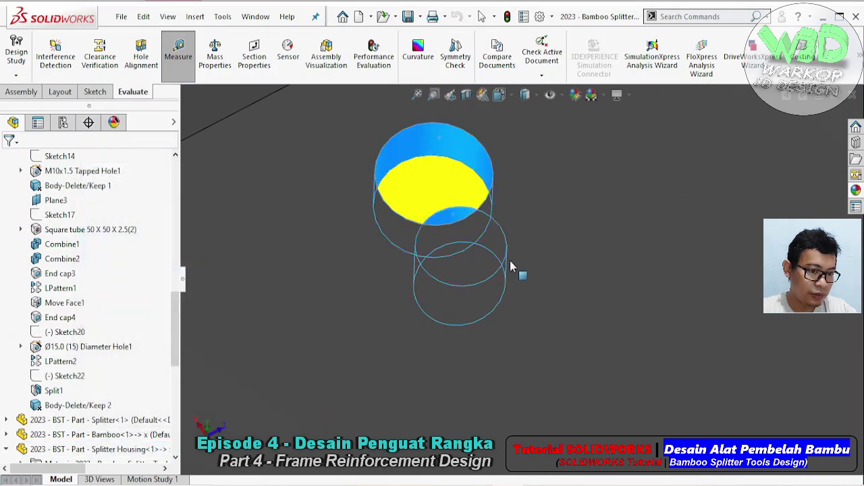
# Step: Reopen the splitter housing for editing and set the base bolt-hole layout's distance from the upright plate to 20 mm
pyautogui.scroll(5, 517, 270)
pyautogui.click(518, 295)
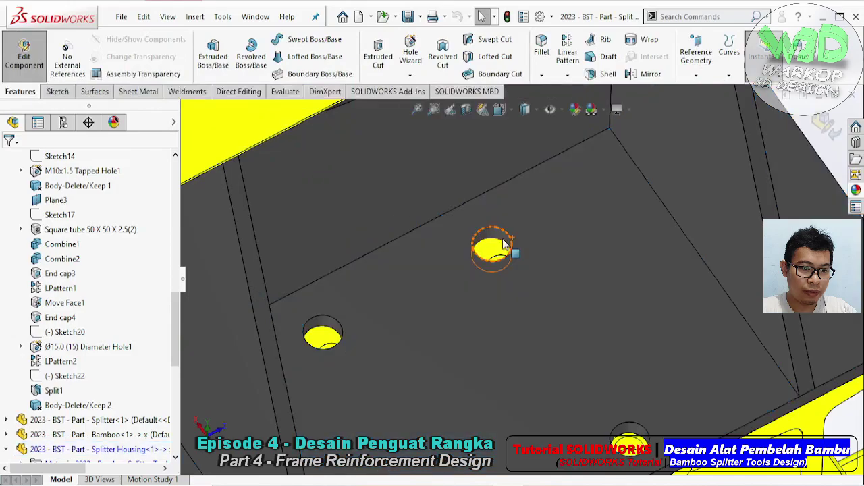
pyautogui.click(492, 246)
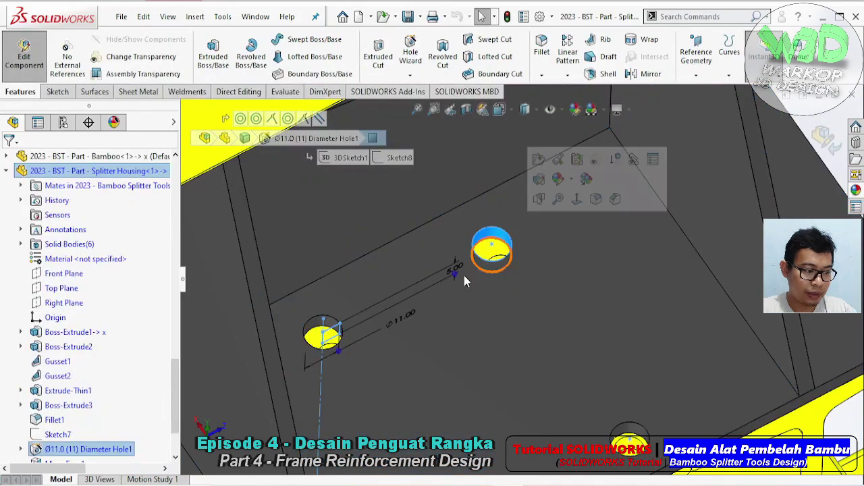
pyautogui.click(64, 435)
pyautogui.scroll(5, 451, 361)
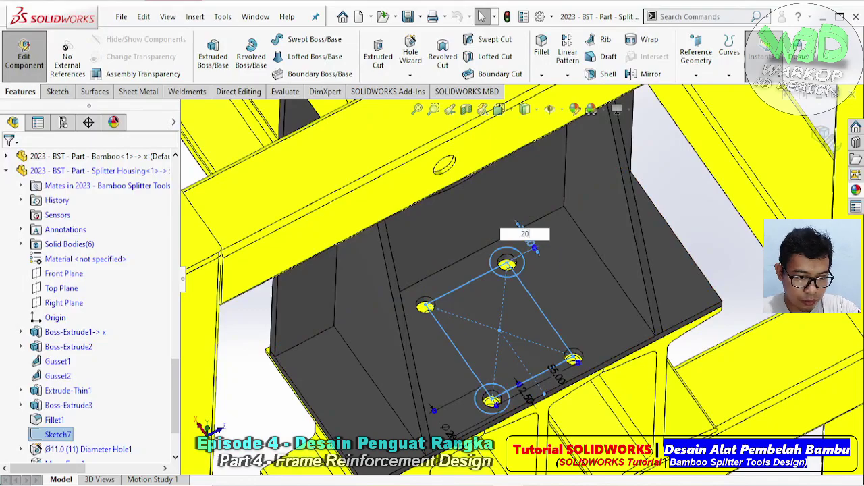
pyautogui.press('Return')
pyautogui.press('Escape')
pyautogui.moveTo(464, 303)
pyautogui.mouseDown(button='middle')
pyautogui.moveTo(545, 318)
pyautogui.moveTo(551, 338)
pyautogui.moveTo(511, 283)
pyautogui.mouseUp(button='middle')
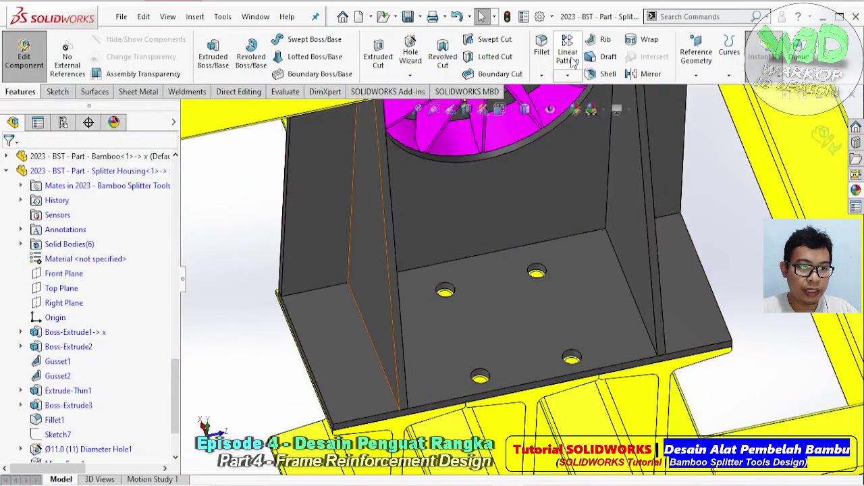
# Step: Linear-pattern the base plate's 11 mm bolt holes outward along both long edges, with 80 mm spacing, two instances each and pattern seed only
pyautogui.click(584, 234)
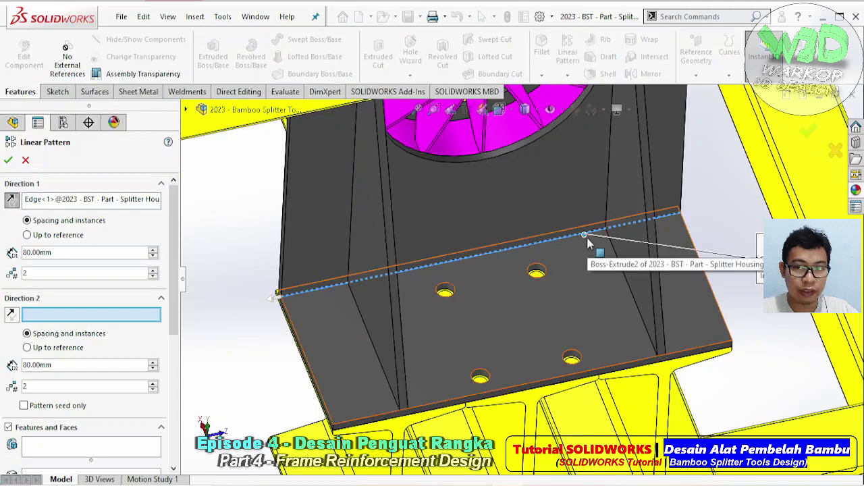
pyautogui.click(636, 364)
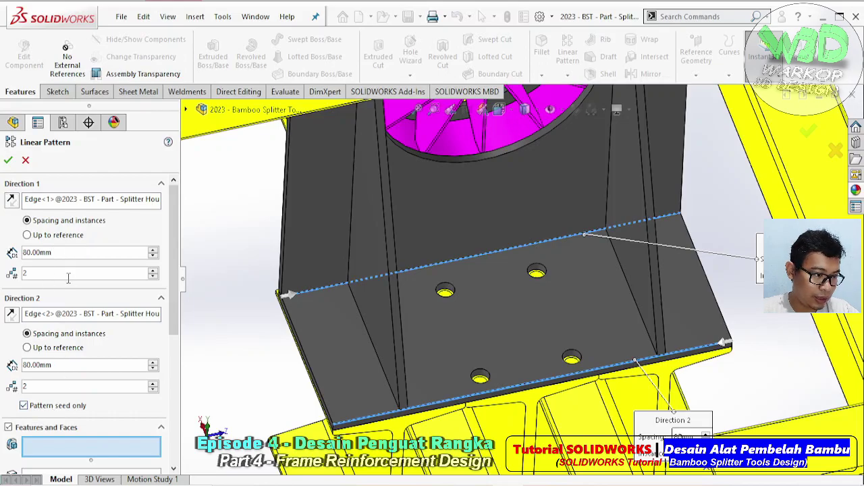
pyautogui.moveTo(177, 307); pyautogui.dragTo(175, 372)
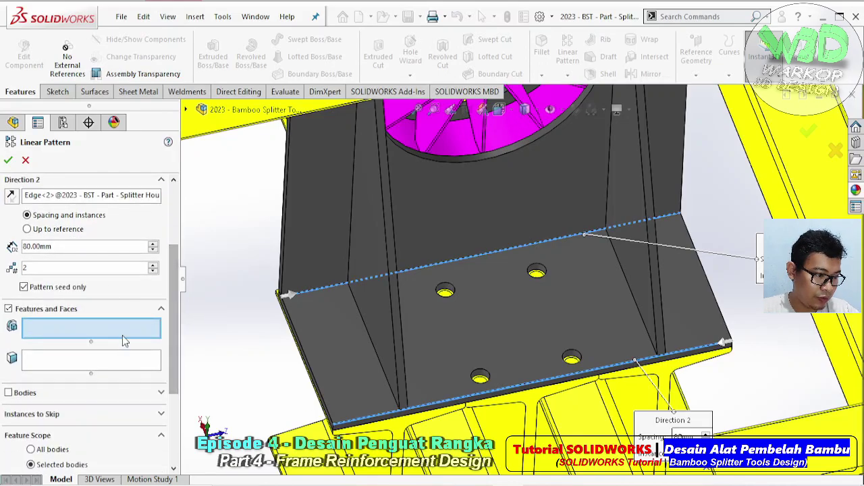
pyautogui.scroll(-3, 479, 299)
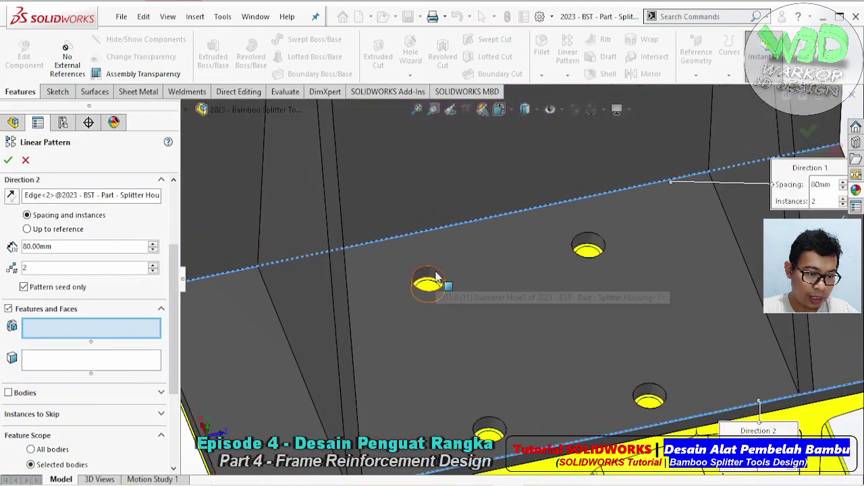
pyautogui.click(437, 277)
pyautogui.scroll(3, 437, 277)
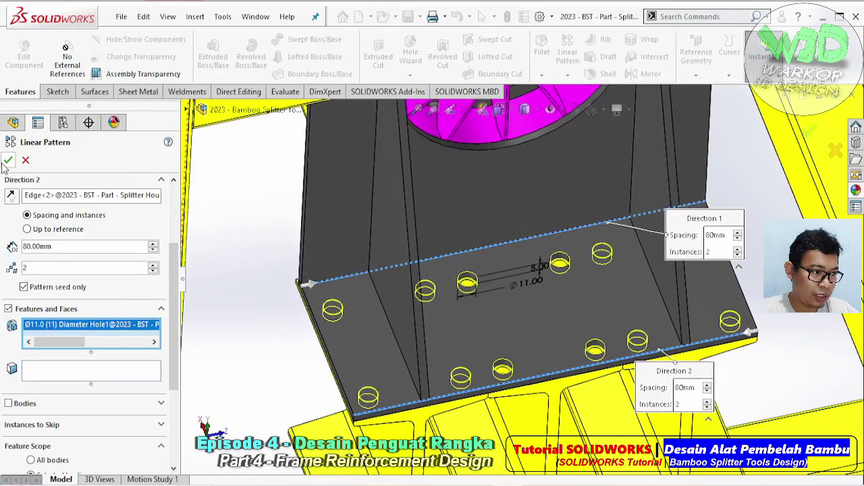
pyautogui.press('Return')
# Step: Finish editing the splitter housing and return to the top-level assembly
pyautogui.moveTo(251, 270); pyautogui.dragTo(451, 220, button='middle')
pyautogui.scroll(4, 546, 286)
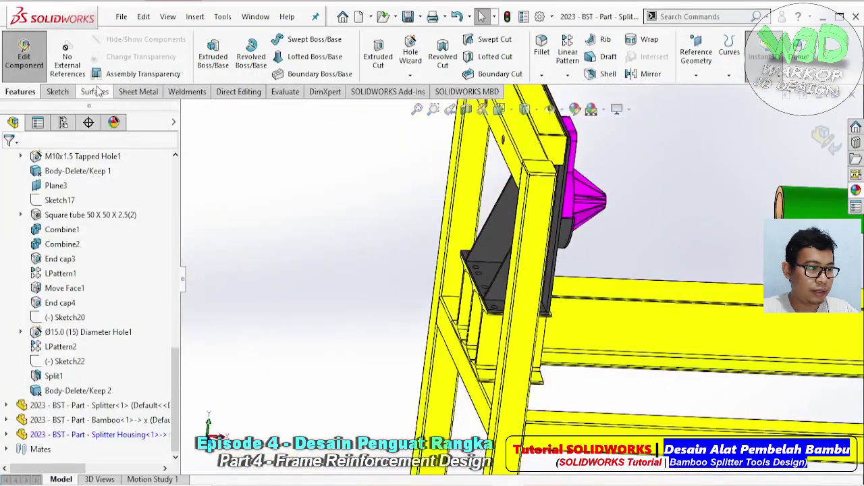
pyautogui.click(31, 63)
pyautogui.click(191, 196)
pyautogui.scroll(3, 407, 168)
pyautogui.moveTo(407, 168); pyautogui.dragTo(493, 227, button='middle')
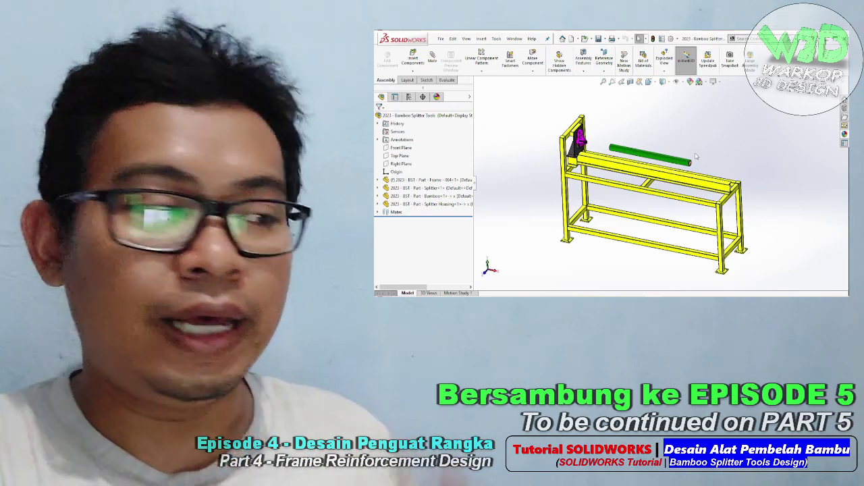
# Step: Examine the reinforced frame, the bamboo pole and the splitter blade seated in its housing from several angles
pyautogui.scroll(-5, 592, 159)
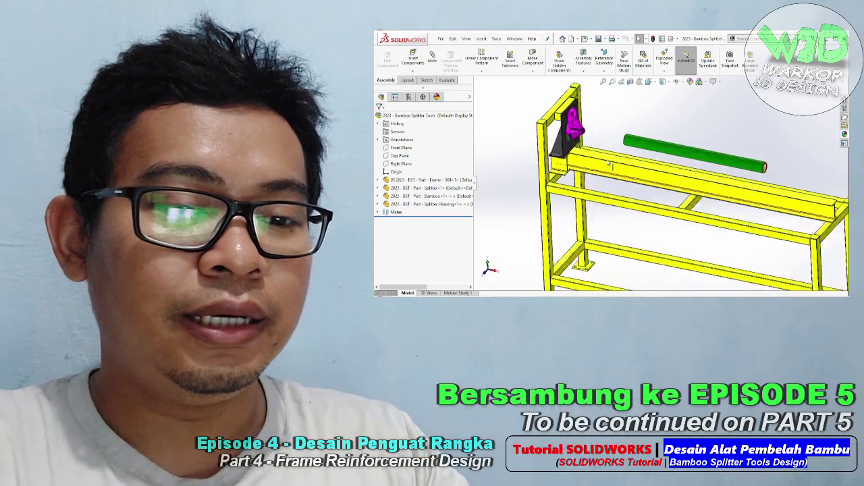
pyautogui.keyDown('ctrl'); pyautogui.moveTo(587, 133); pyautogui.dragTo(598, 190, button='middle'); pyautogui.keyUp('ctrl')
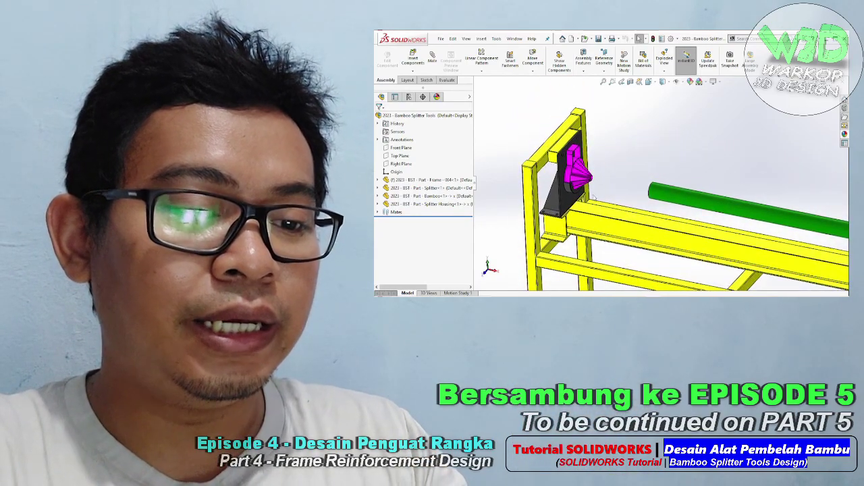
pyautogui.moveTo(573, 235); pyautogui.dragTo(614, 222, button='middle')
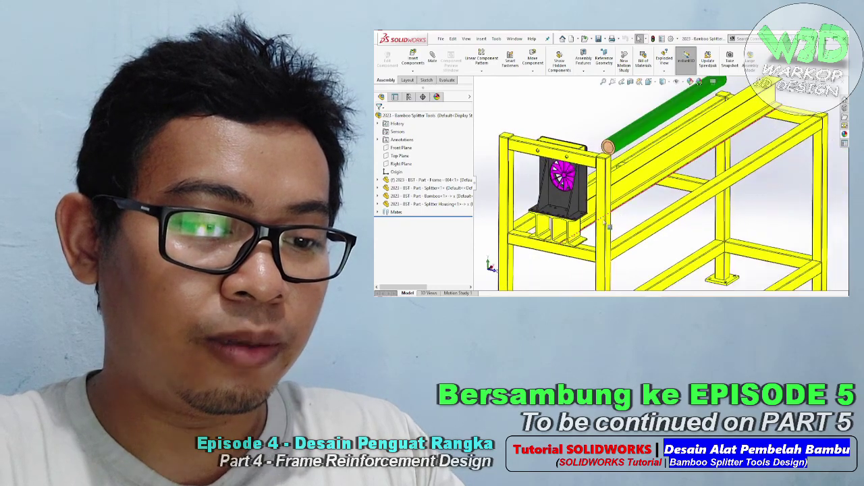
pyautogui.scroll(-8, 561, 193)
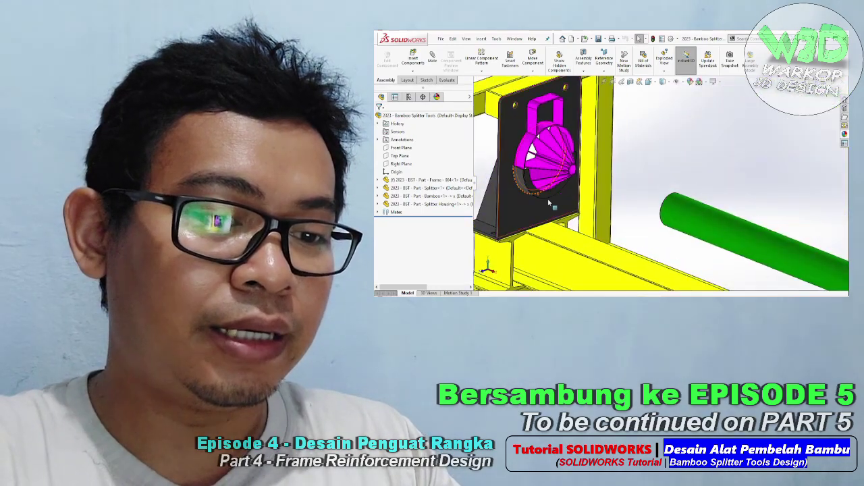
pyautogui.moveTo(550, 202); pyautogui.dragTo(586, 155, button='middle')
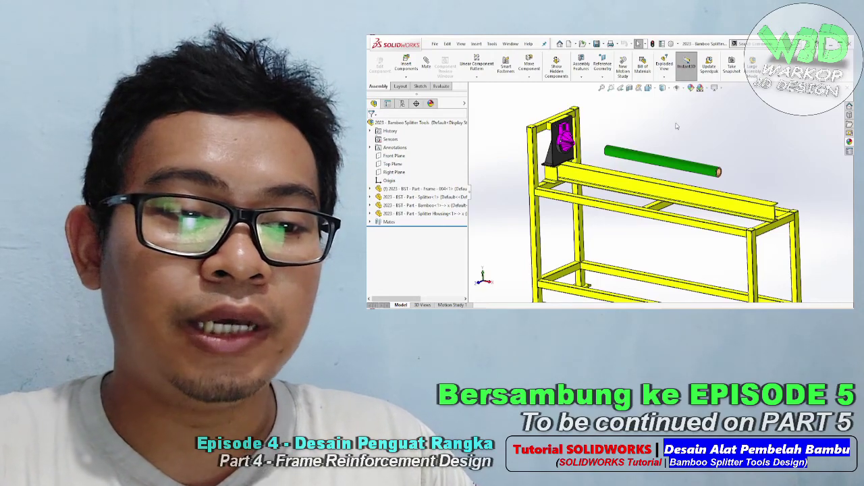
pyautogui.scroll(-3, 749, 176)
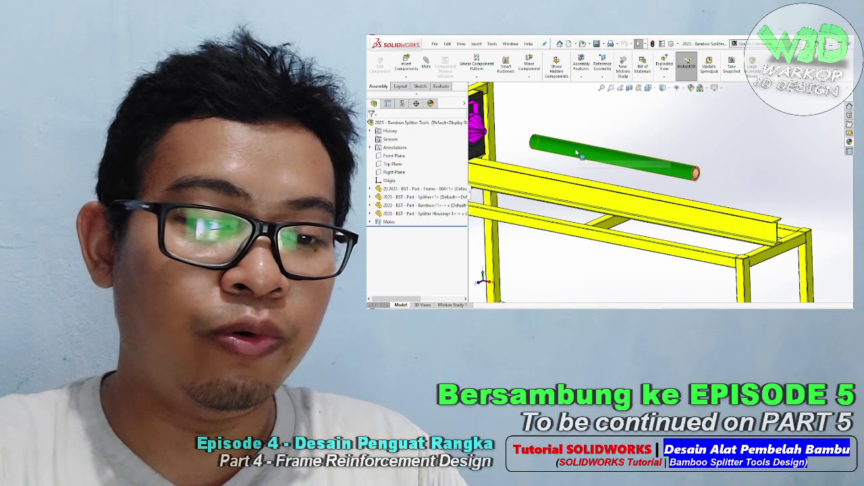
pyautogui.click(577, 153)
pyautogui.press('Escape')
pyautogui.keyDown('ctrl'); pyautogui.moveTo(649, 159); pyautogui.dragTo(753, 173, button='middle'); pyautogui.keyUp('ctrl')
pyautogui.scroll(-5, 577, 153)
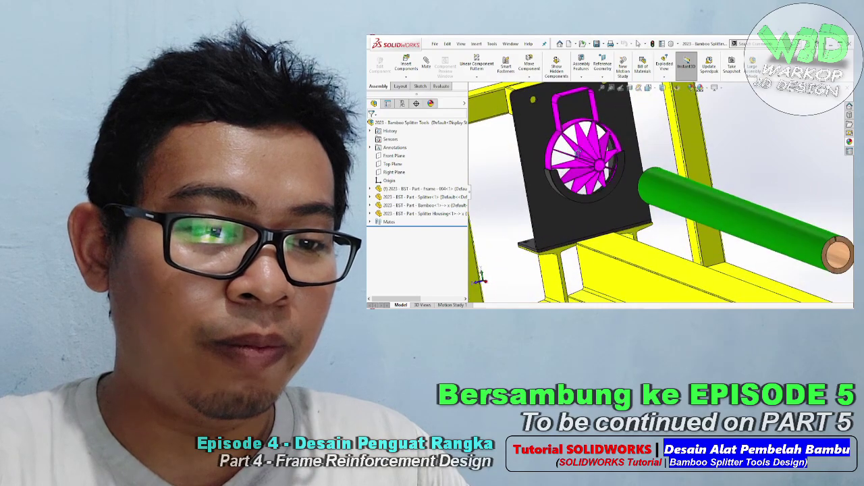
pyautogui.moveTo(600, 156); pyautogui.dragTo(591, 150, button='middle')
pyautogui.scroll(-3, 598, 165)
pyautogui.moveTo(598, 166); pyautogui.dragTo(615, 164, button='middle')
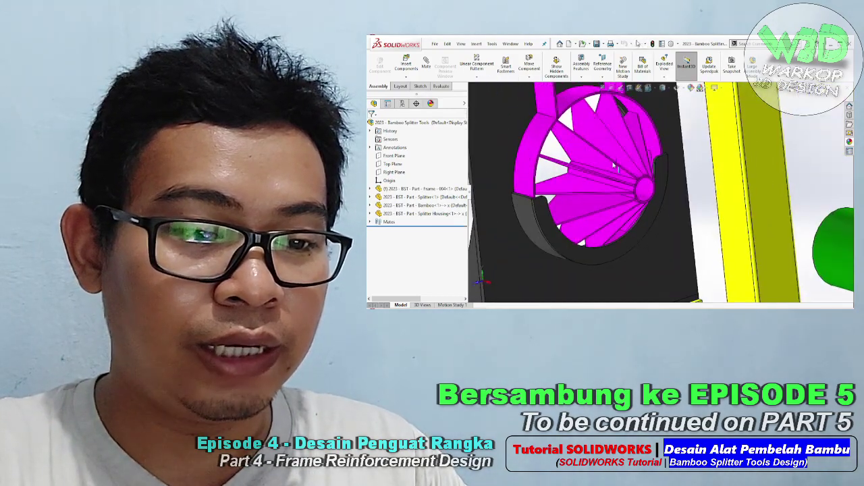
# Step: Inspect the housing's upright plate, gussets and patterned base-plate bolt holes
pyautogui.scroll(6, 611, 168)
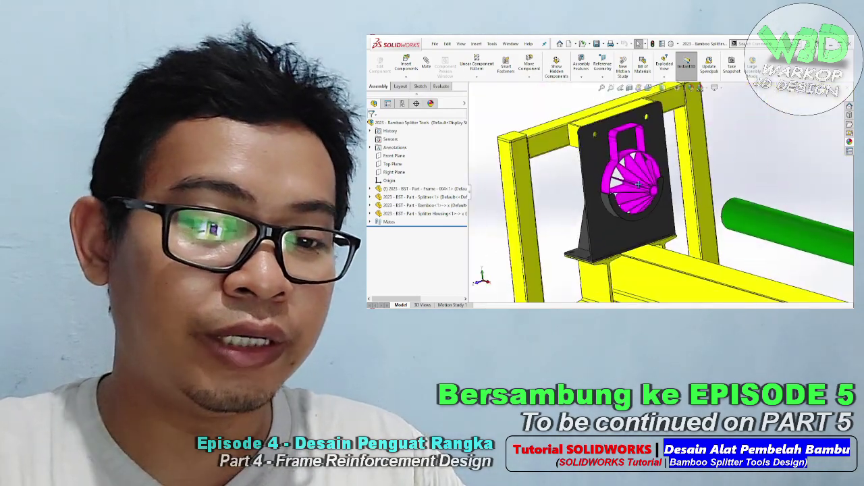
pyautogui.scroll(-4, 615, 159)
pyautogui.moveTo(605, 136); pyautogui.dragTo(594, 143, button='middle')
pyautogui.click(595, 166)
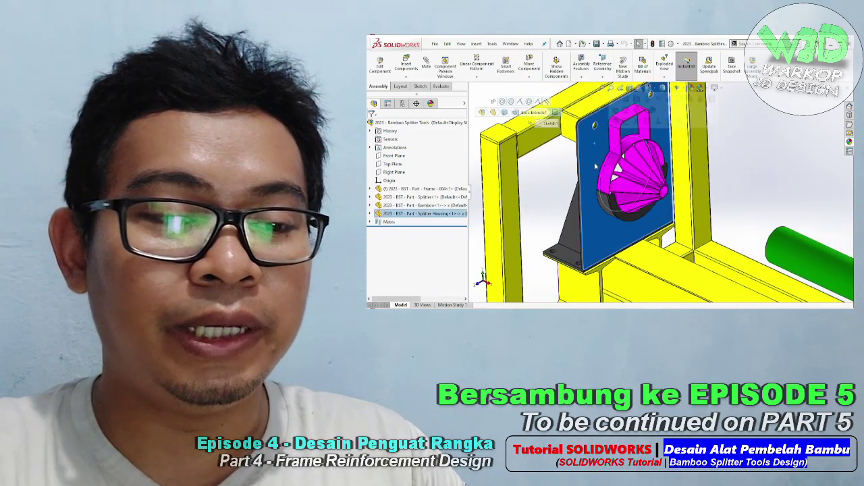
pyautogui.press('Escape')
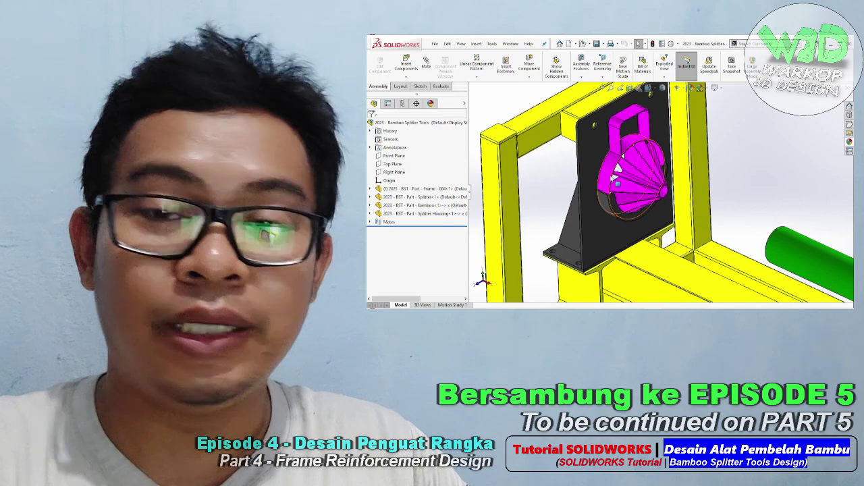
pyautogui.moveTo(600, 206); pyautogui.dragTo(649, 234, button='middle')
pyautogui.scroll(-3, 542, 252)
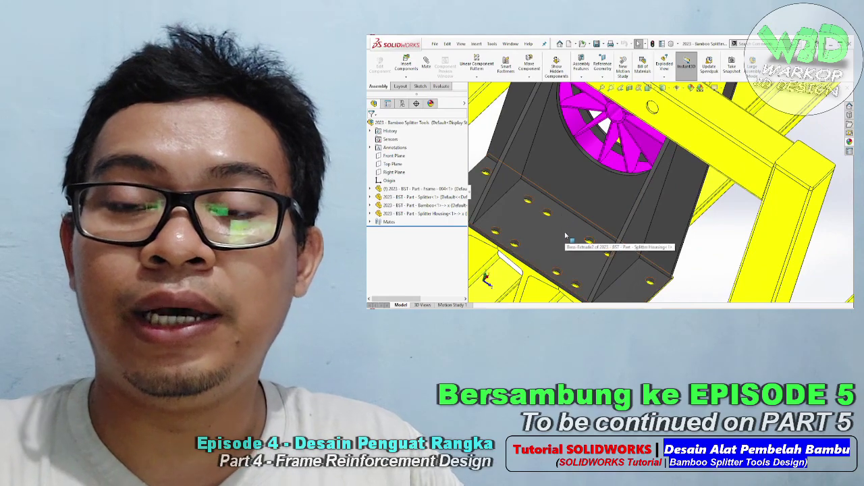
pyautogui.keyDown('ctrl'); pyautogui.moveTo(565, 235); pyautogui.dragTo(615, 215, button='middle'); pyautogui.keyUp('ctrl')
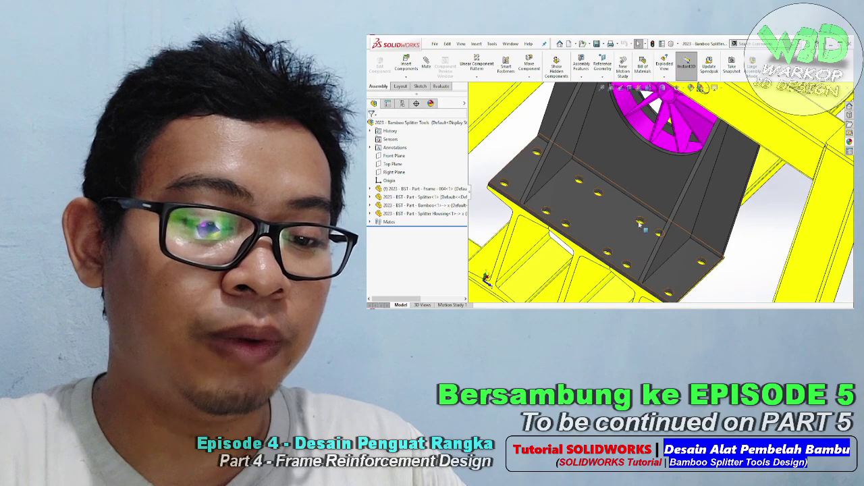
pyautogui.scroll(4, 606, 206)
pyautogui.keyDown('ctrl'); pyautogui.moveTo(661, 197); pyautogui.dragTo(594, 190, button='middle'); pyautogui.keyUp('ctrl')
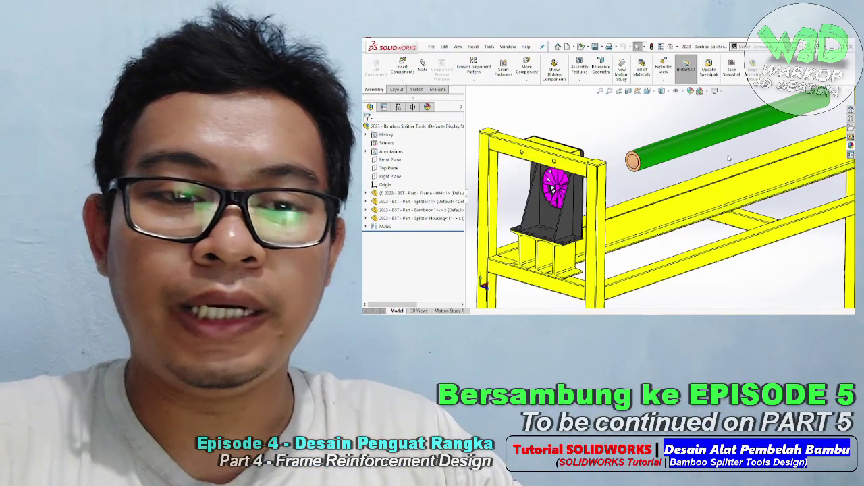
# Step: Review the complete assembly from the rear, underside and front, including the crosspiece, I-beam stubs and bamboo position
pyautogui.scroll(2, 729, 157)
pyautogui.keyDown('ctrl'); pyautogui.moveTo(731, 157); pyautogui.dragTo(675, 173, button='middle'); pyautogui.keyUp('ctrl')
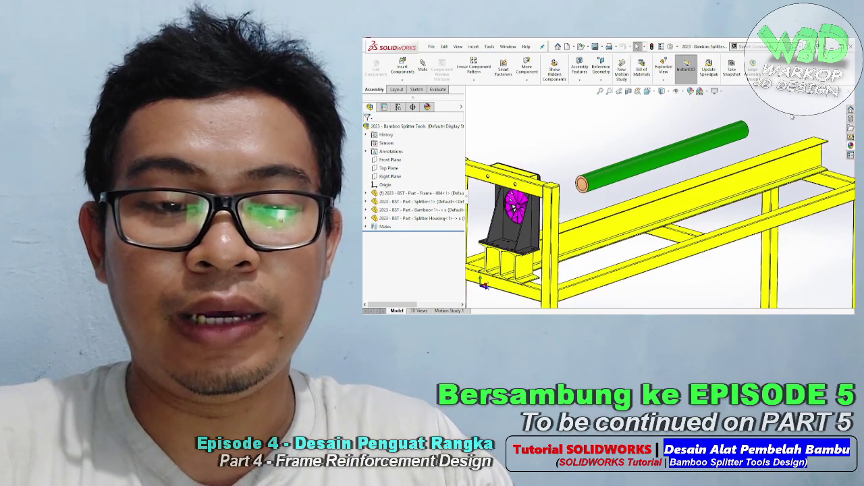
pyautogui.keyDown('ctrl'); pyautogui.moveTo(641, 181); pyautogui.dragTo(698, 166, button='middle'); pyautogui.keyUp('ctrl')
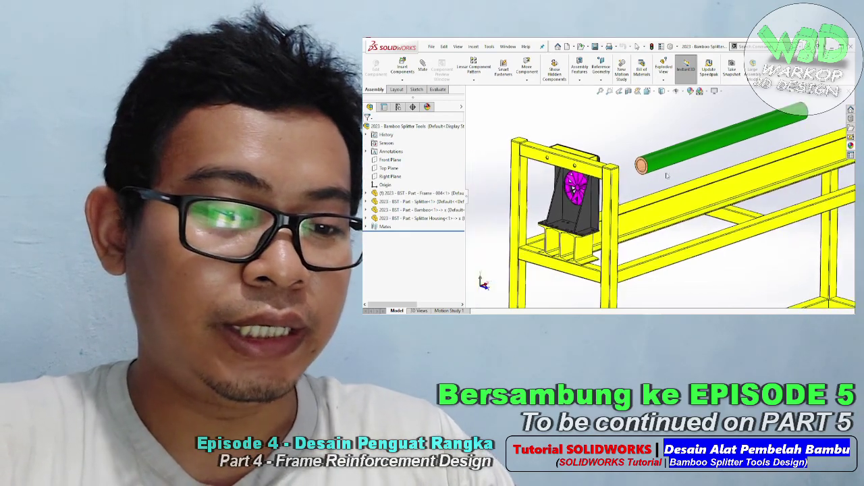
pyautogui.keyDown('ctrl'); pyautogui.moveTo(541, 148); pyautogui.dragTo(566, 118, button='middle'); pyautogui.keyUp('ctrl')
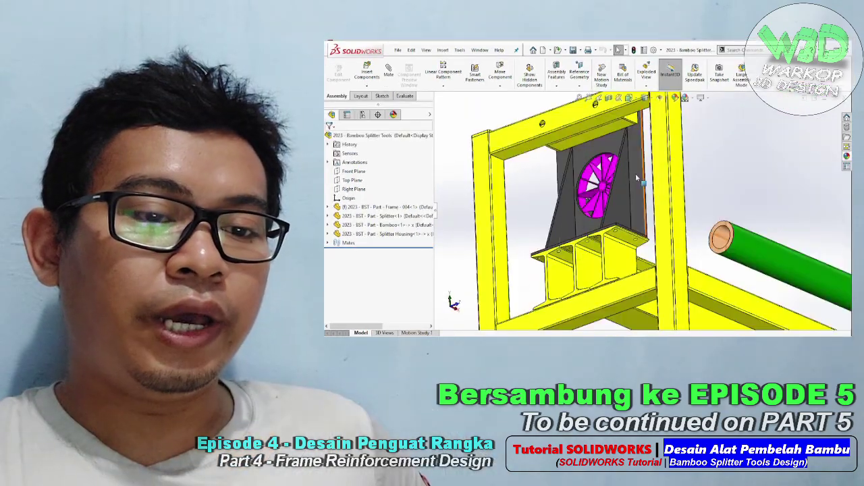
pyautogui.moveTo(640, 176); pyautogui.dragTo(628, 191, button='middle')
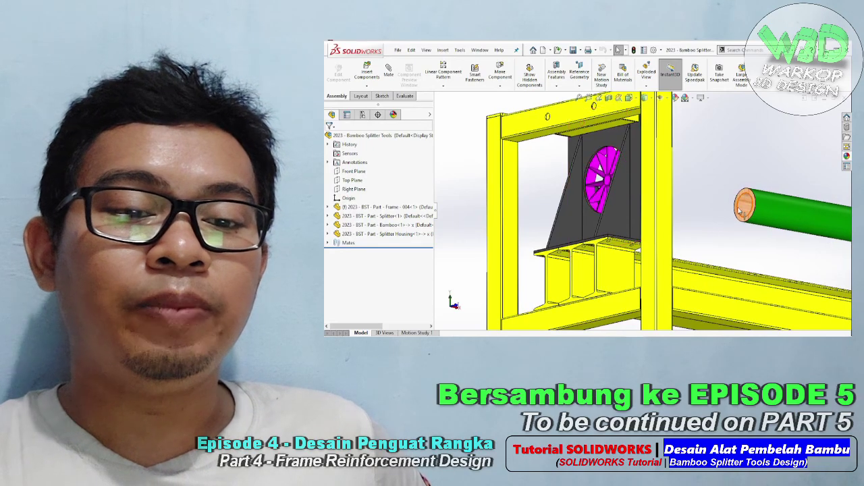
pyautogui.scroll(5, 632, 193)
pyautogui.scroll(-2, 780, 231)
pyautogui.scroll(1, 781, 231)
pyautogui.scroll(-2, 749, 228)
pyautogui.moveTo(748, 226); pyautogui.dragTo(724, 236, button='middle')
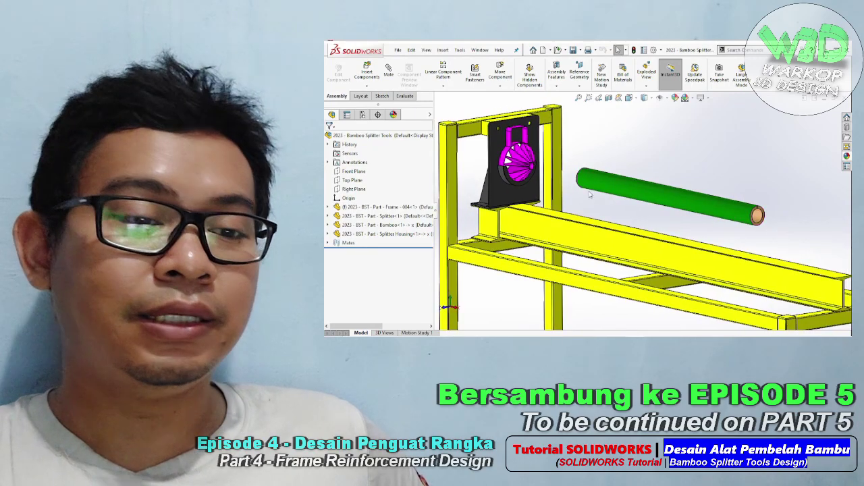
pyautogui.moveTo(597, 191); pyautogui.dragTo(634, 242, button='middle')
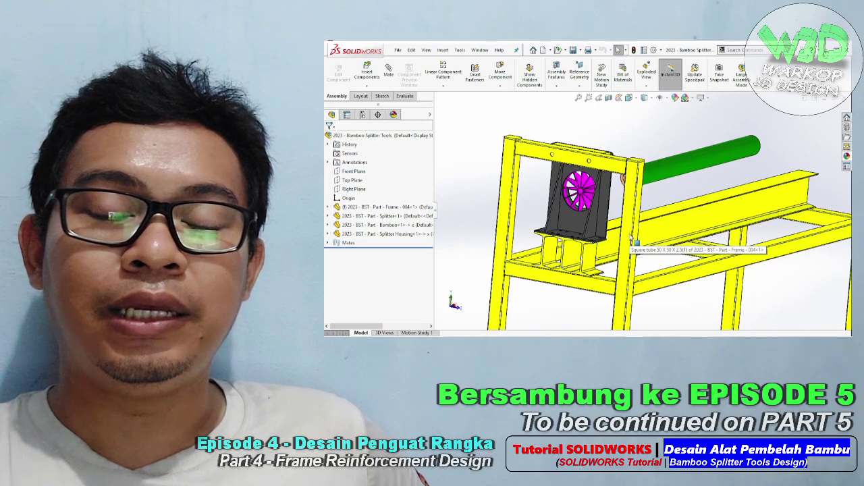
pyautogui.moveTo(631, 237); pyautogui.dragTo(621, 235, button='middle')
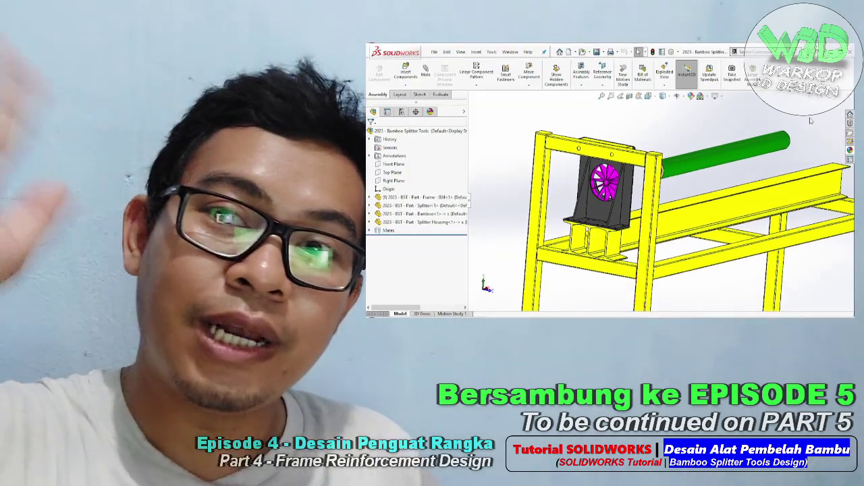